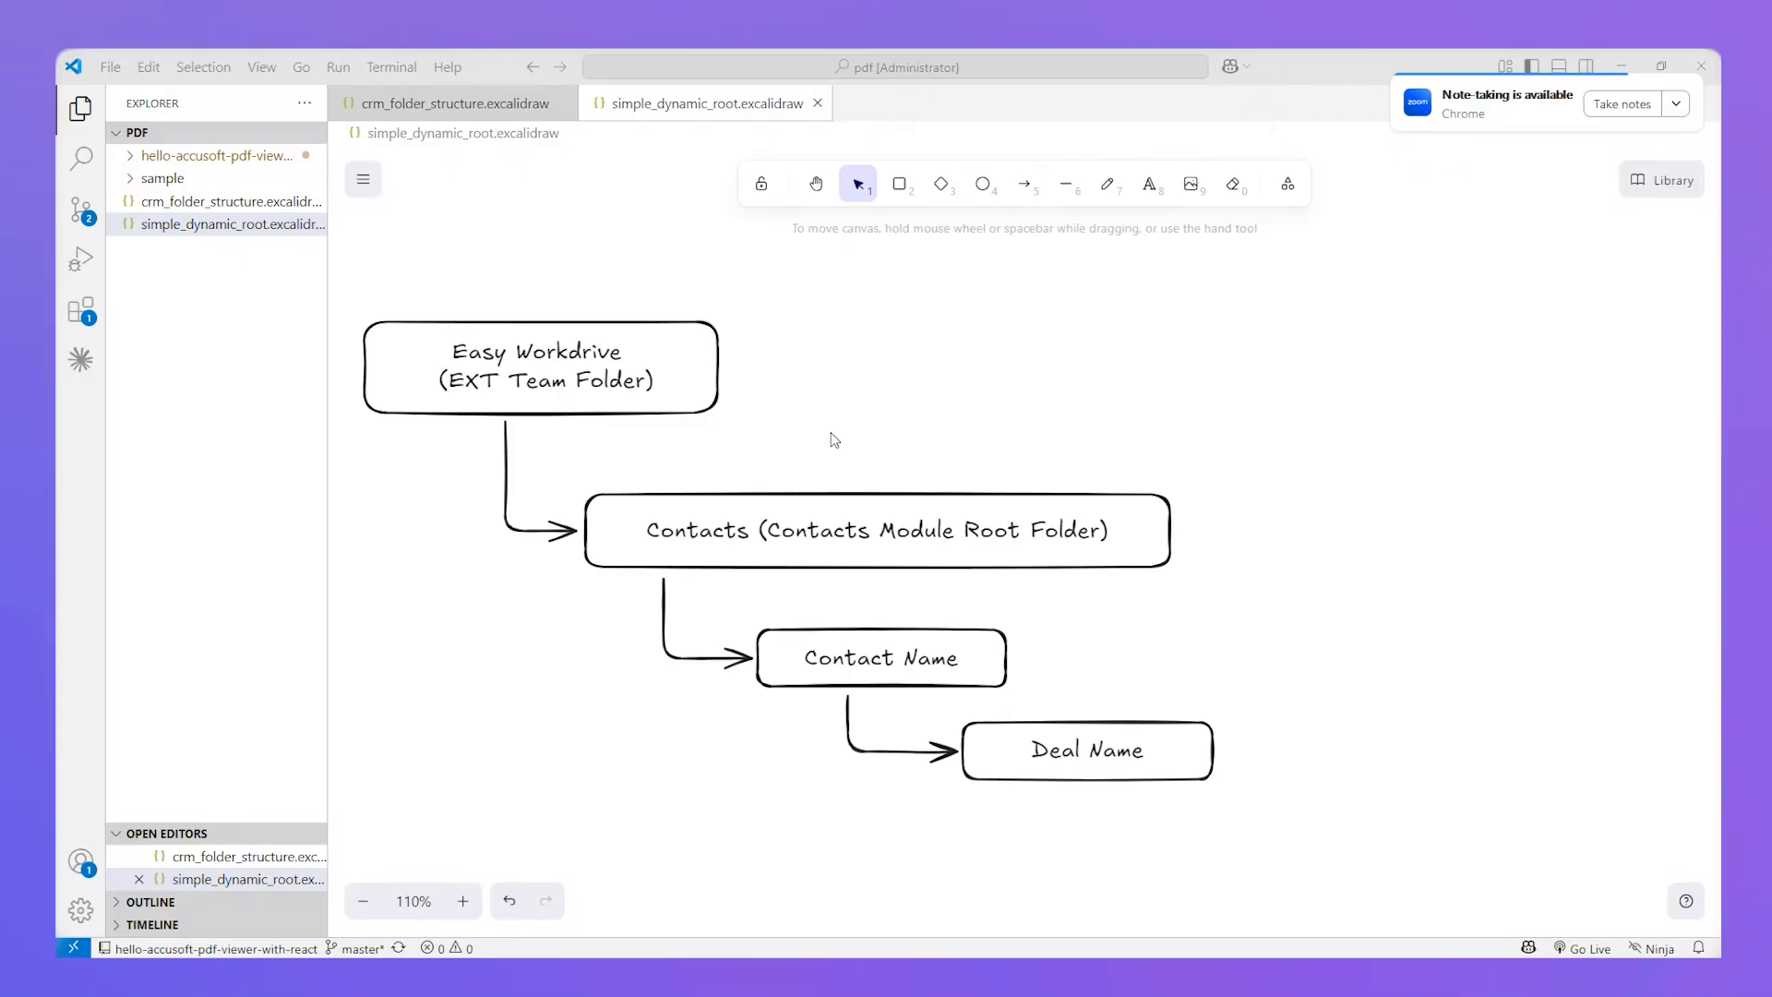
Step: Review the Deal Name, Contact Name and Contacts boxes in the folder-hierarchy diagram
{"action": "left_click", "coordinate": [1073, 757]}
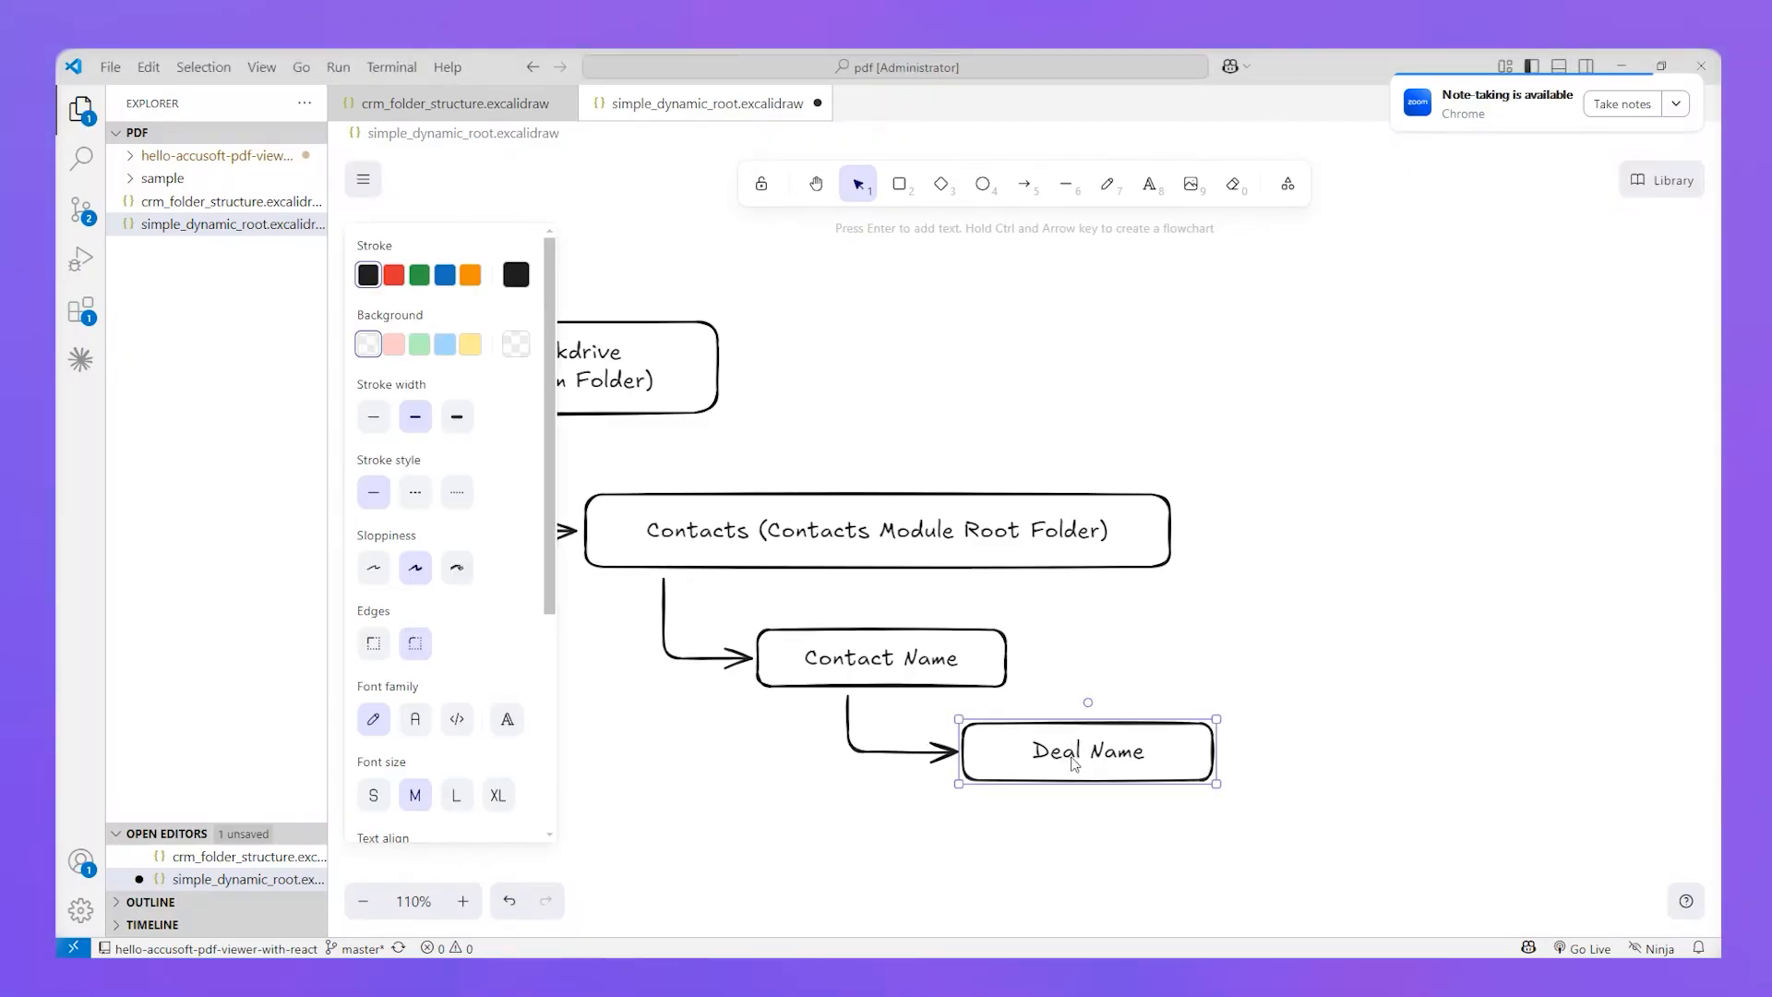
{"action": "left_click", "coordinate": [920, 665]}
{"action": "left_click", "coordinate": [1119, 629]}
{"action": "left_click", "coordinate": [1006, 651]}
{"action": "left_click", "coordinate": [1057, 650]}
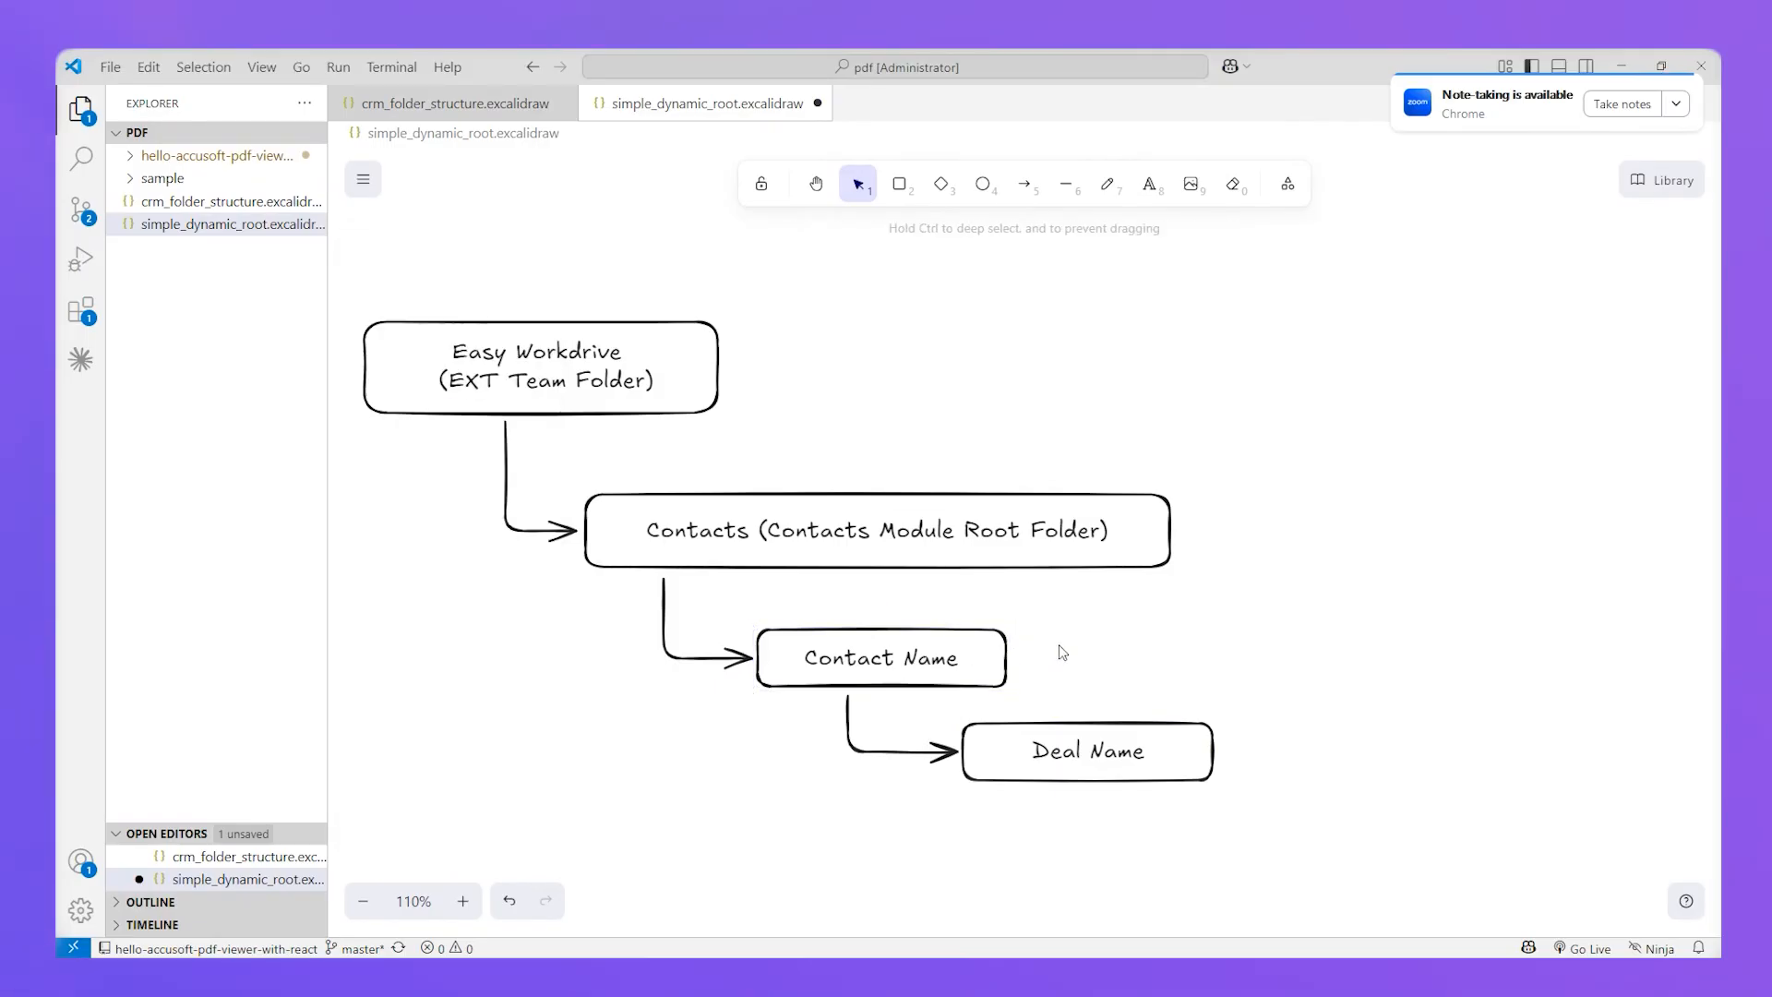
{"action": "left_click", "coordinate": [855, 658]}
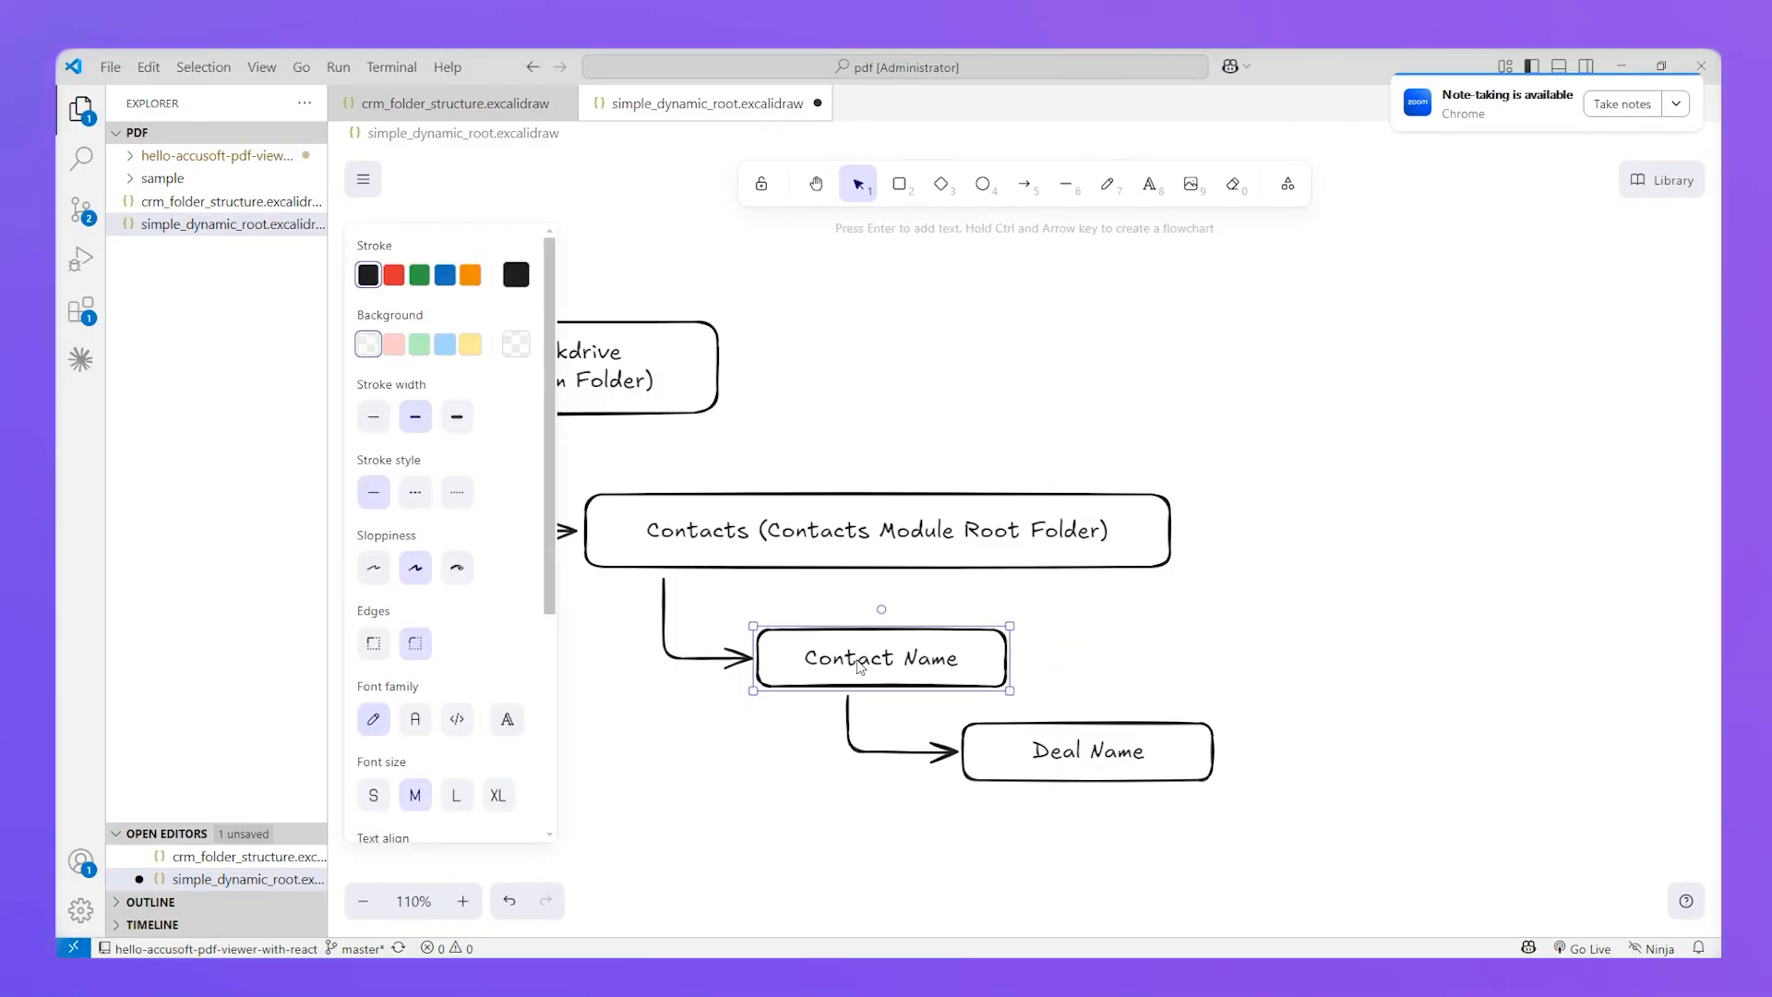
{"action": "left_click", "coordinate": [731, 535]}
{"action": "left_click", "coordinate": [1260, 451]}
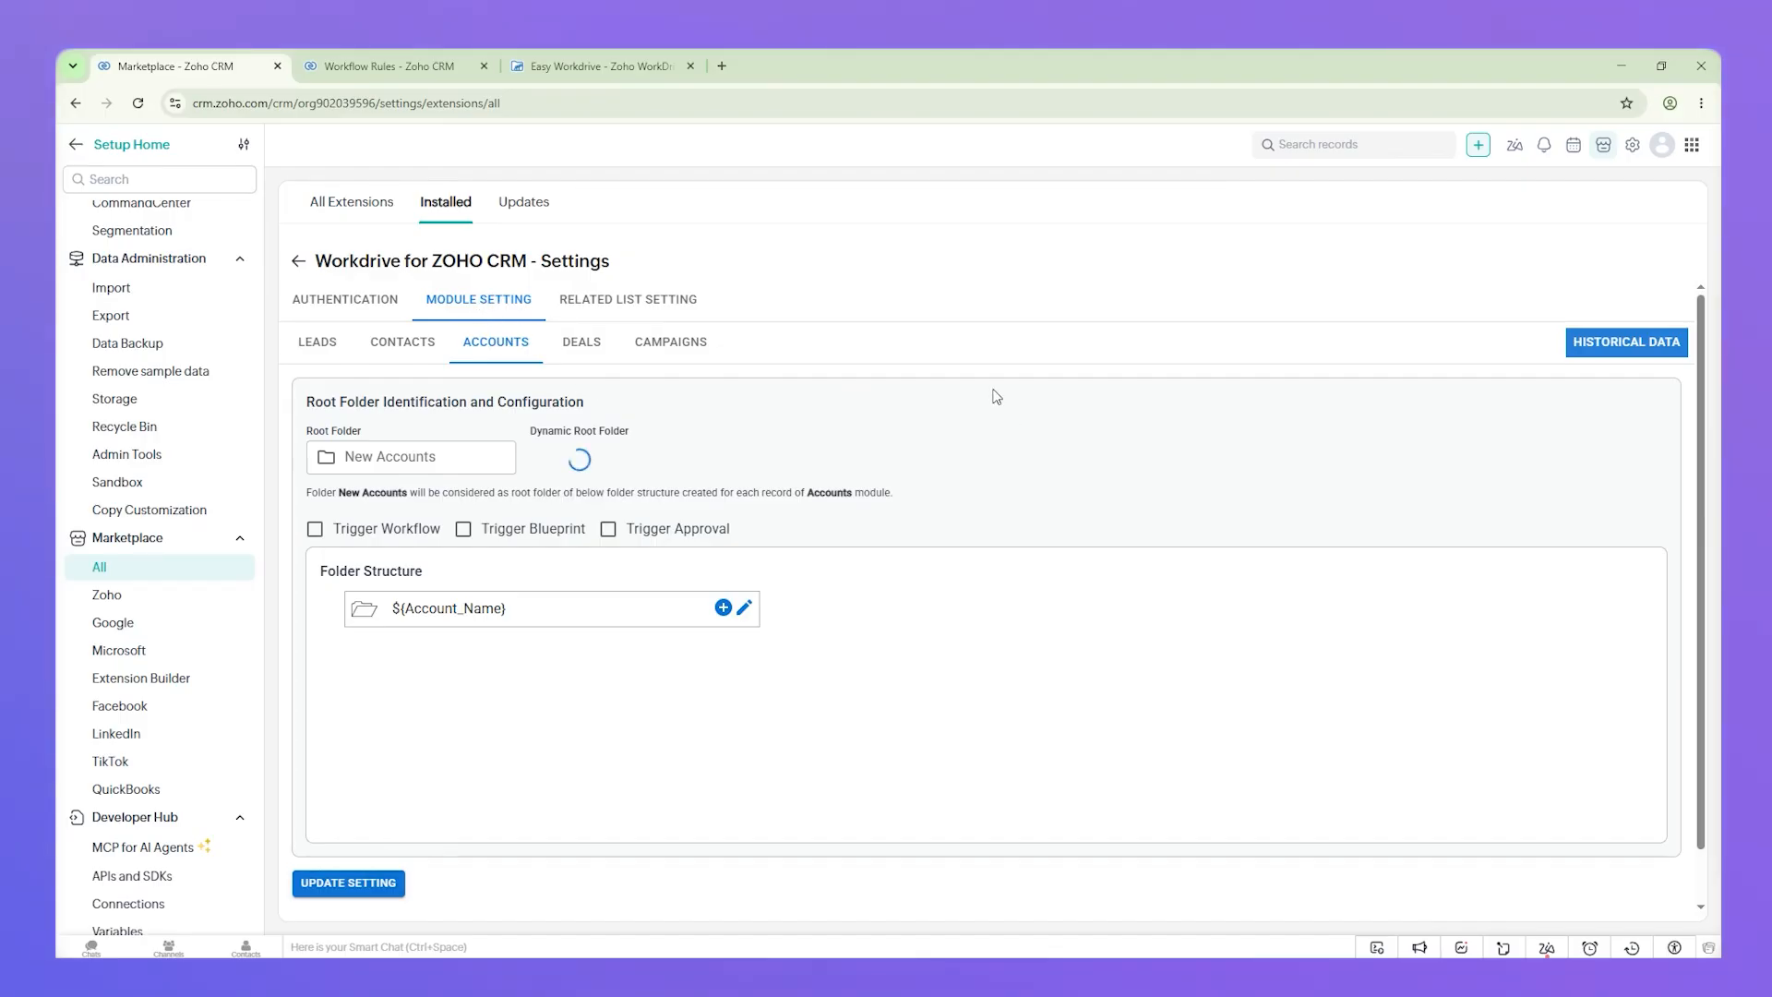
Step: Show the Contacts folder settings and inspect the ${Full_Name} node without changing it
{"action": "left_click", "coordinate": [406, 343]}
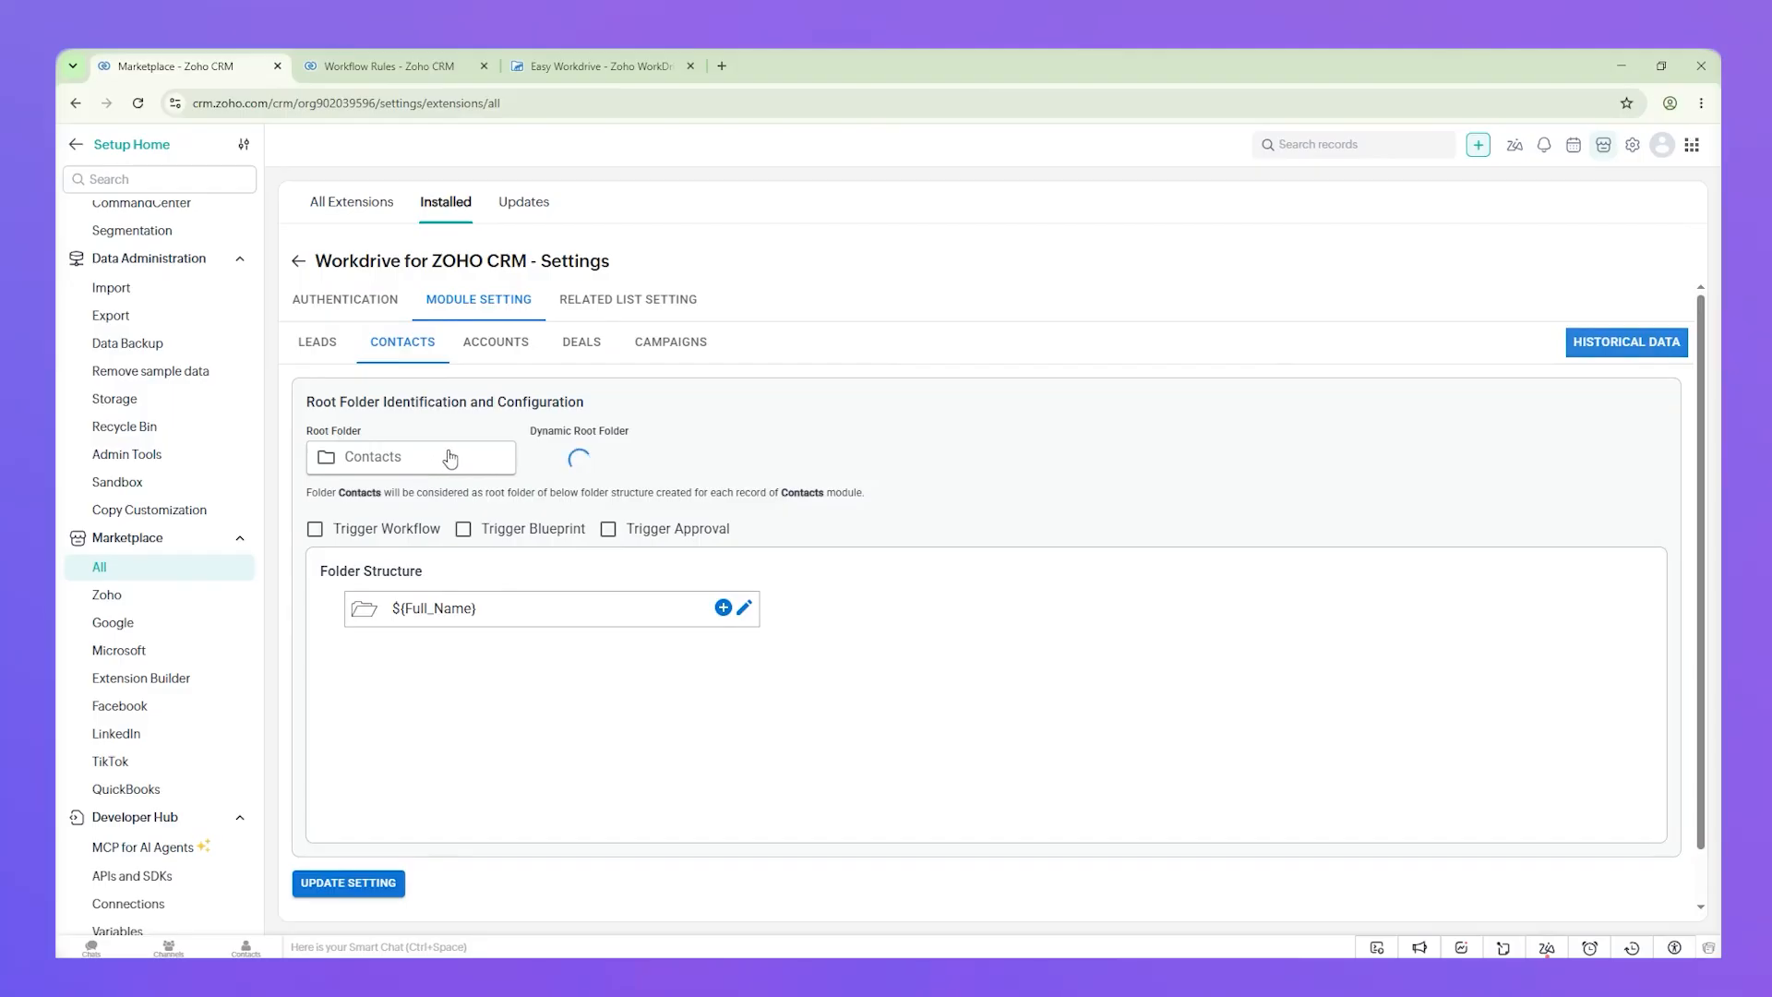
{"action": "triple_click", "coordinate": [507, 400]}
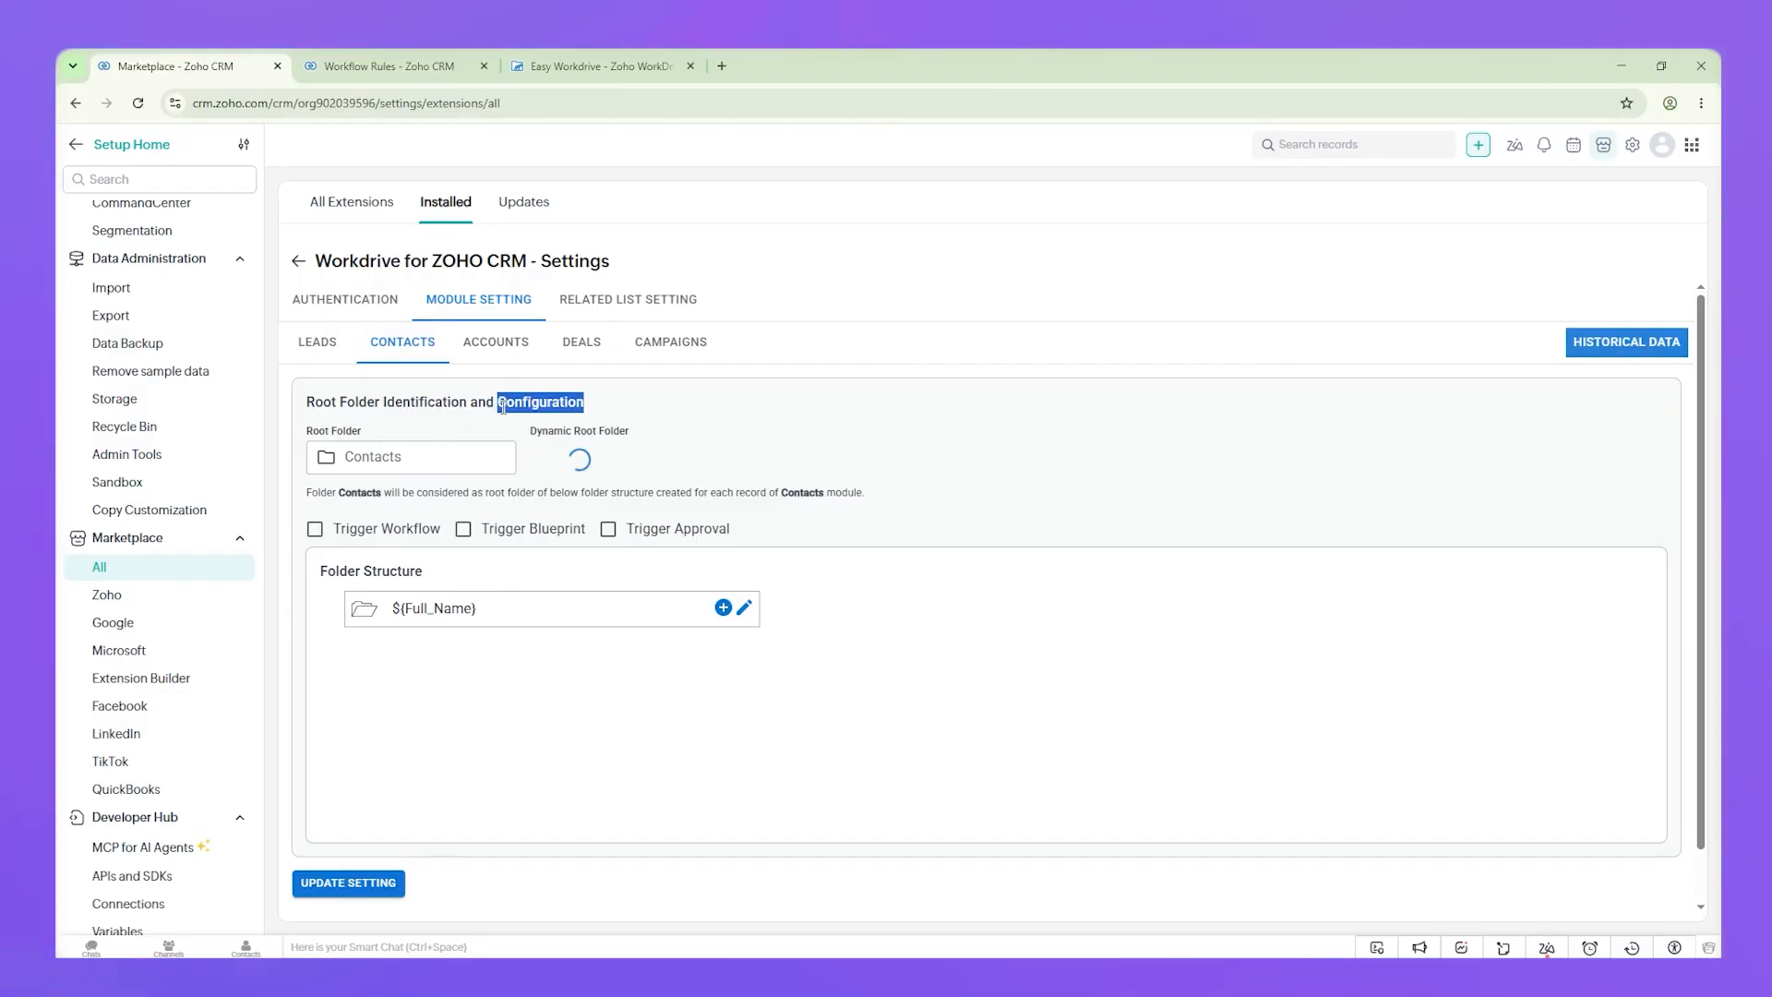
{"action": "left_click", "coordinate": [911, 357]}
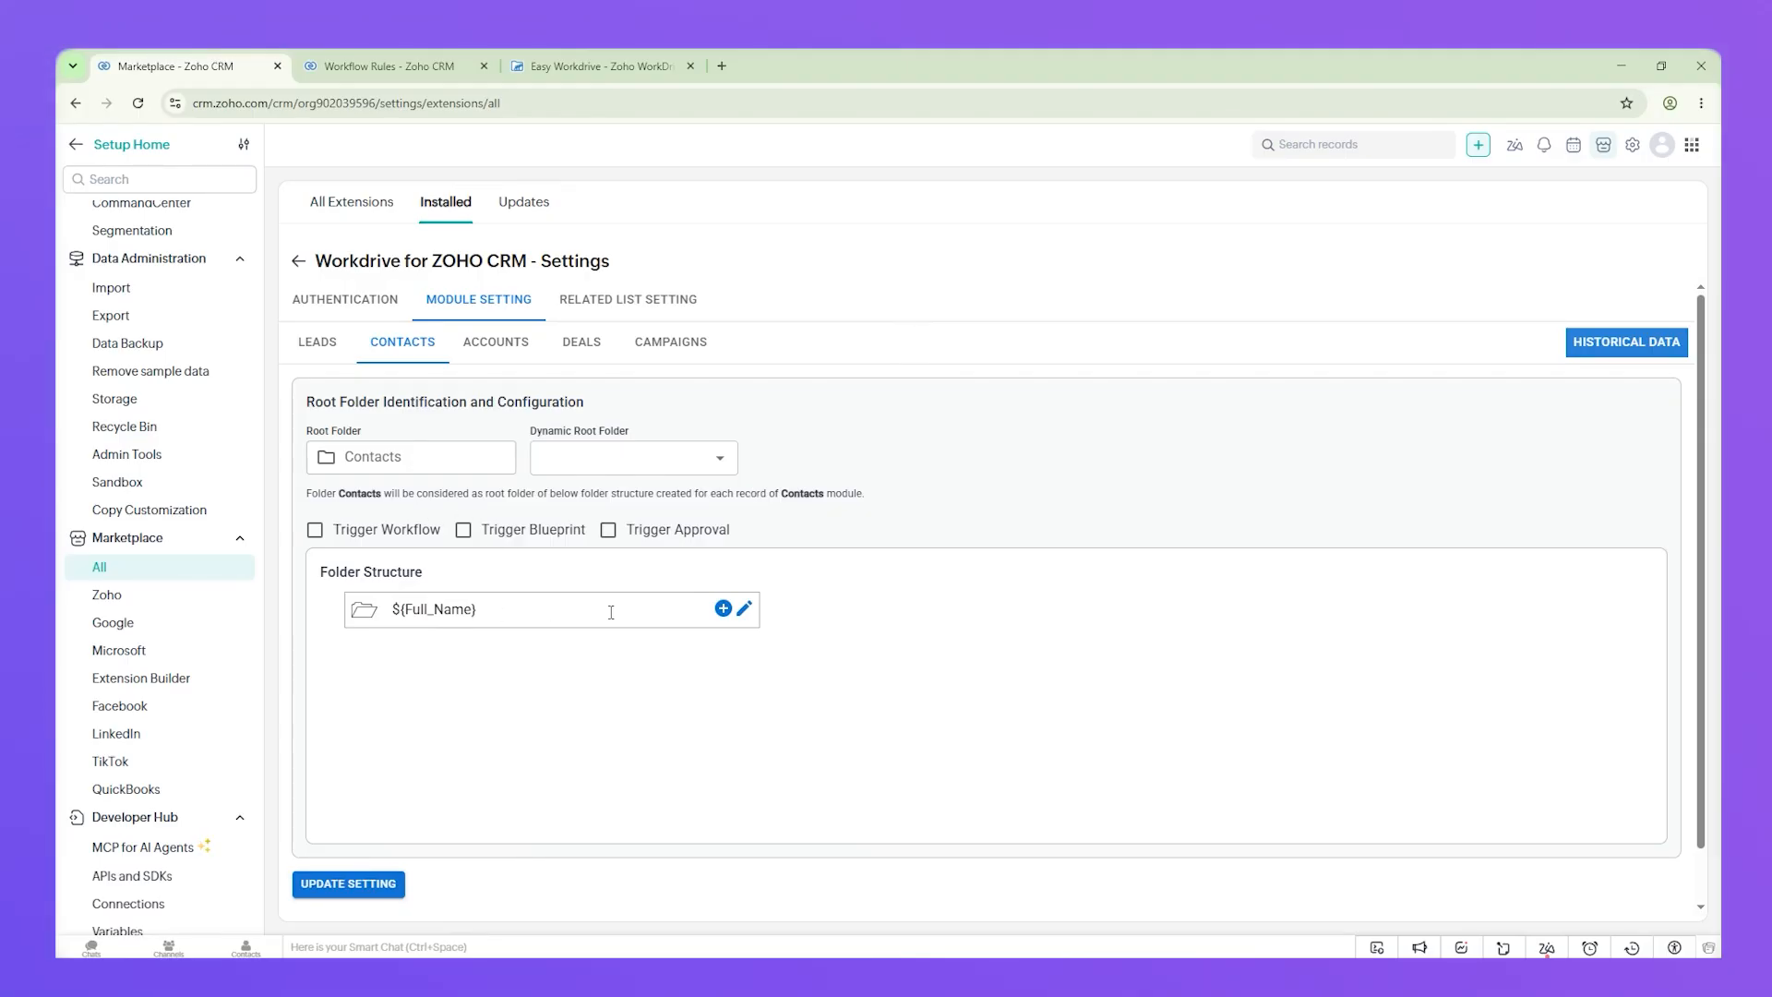
{"action": "left_click", "coordinate": [744, 611]}
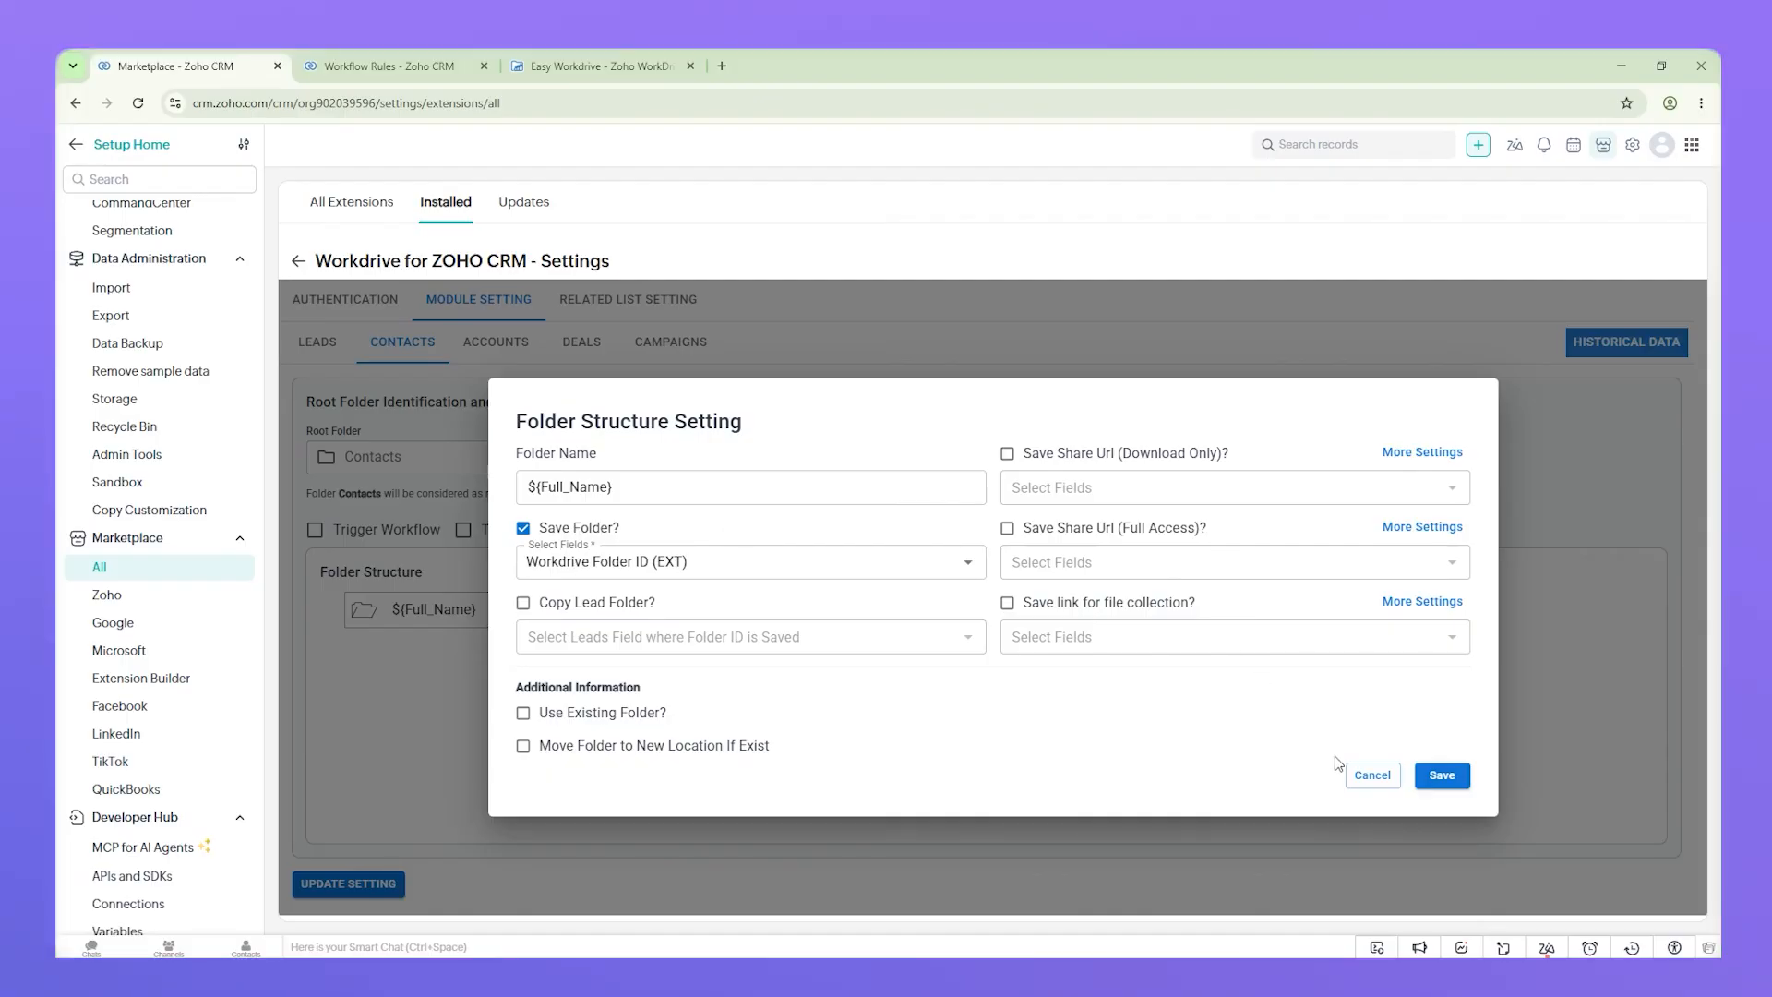
{"action": "left_click", "coordinate": [1379, 780]}
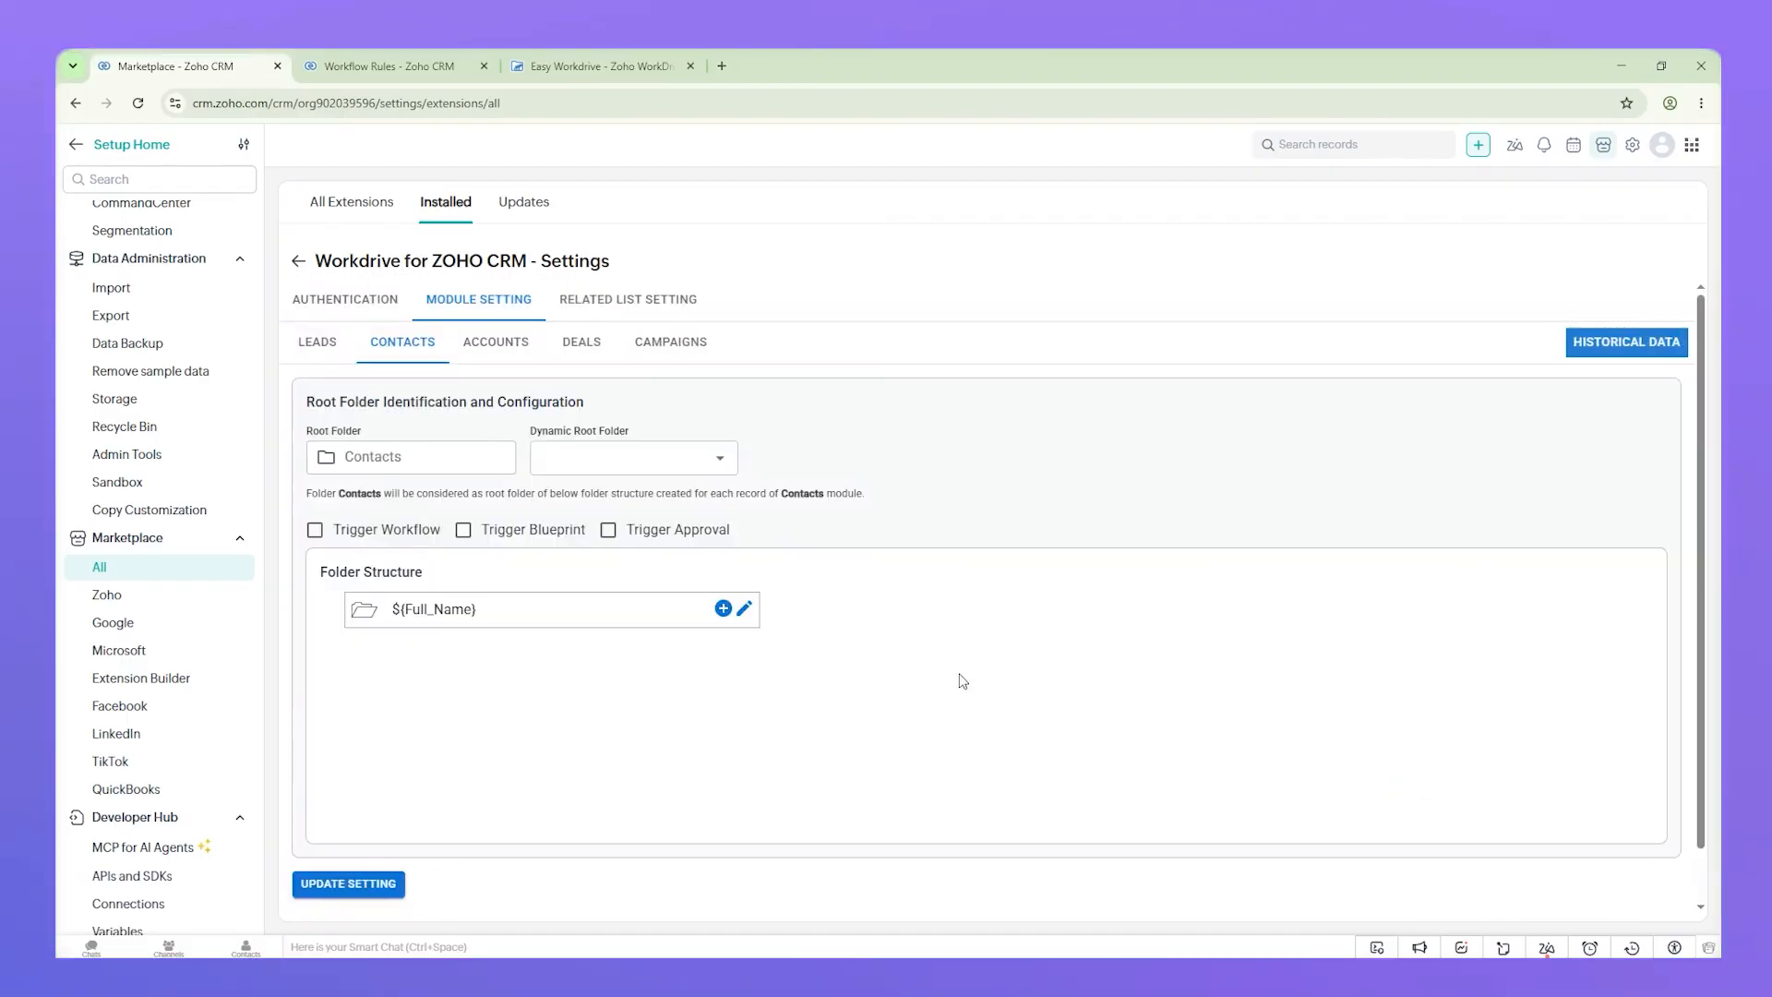
Step: Root Deals folders in Contact Name.Workdrive Folder ID (EXT) and delete the ${Deal_Name} subfolder
{"action": "left_click", "coordinate": [583, 346]}
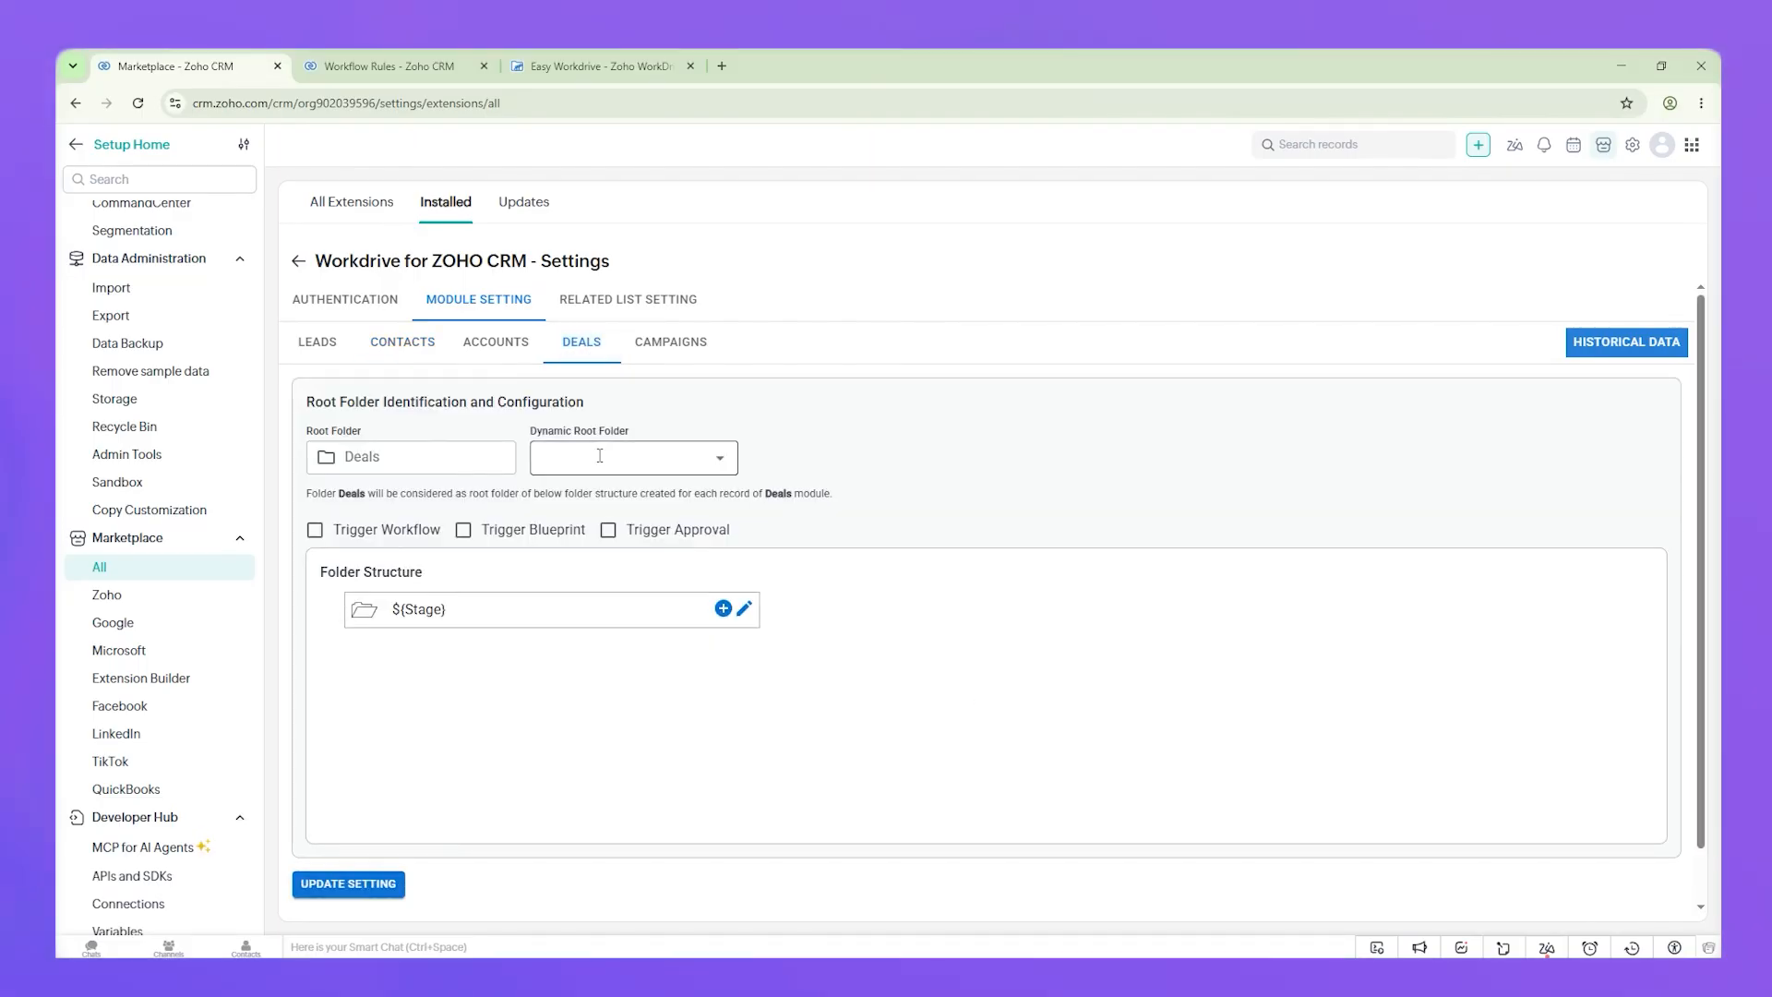
{"action": "left_click", "coordinate": [600, 456]}
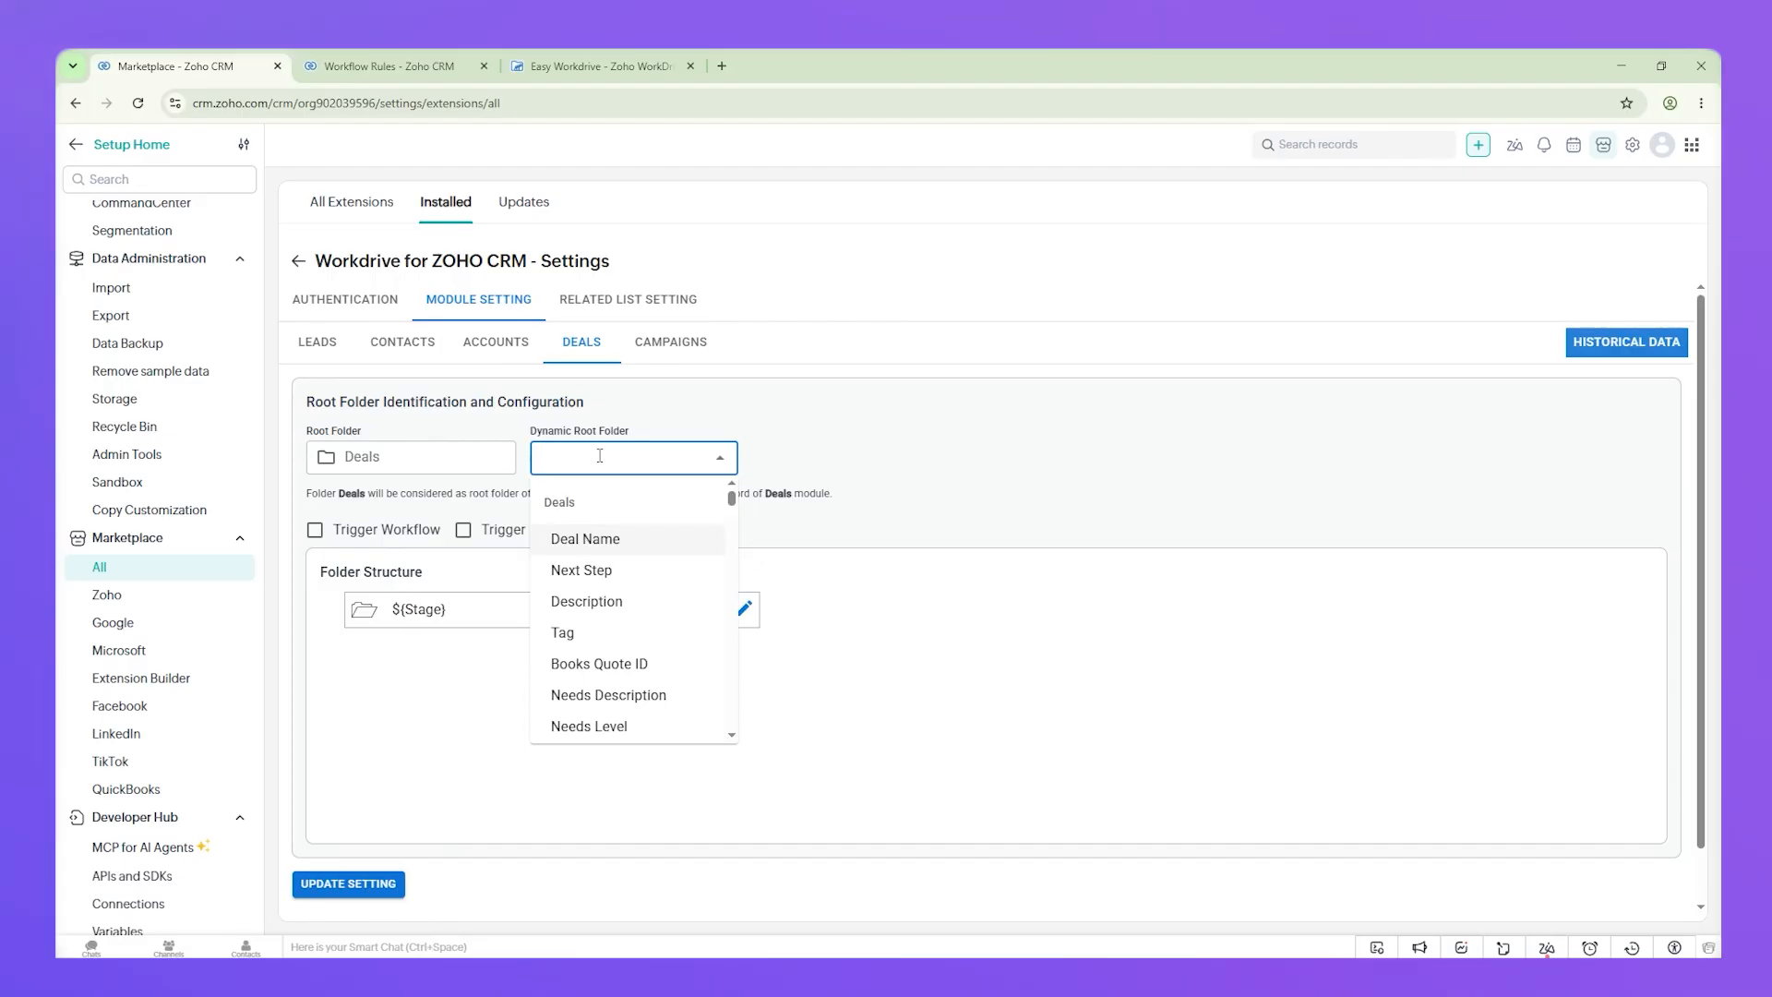
{"action": "type", "text": "workdrive"}
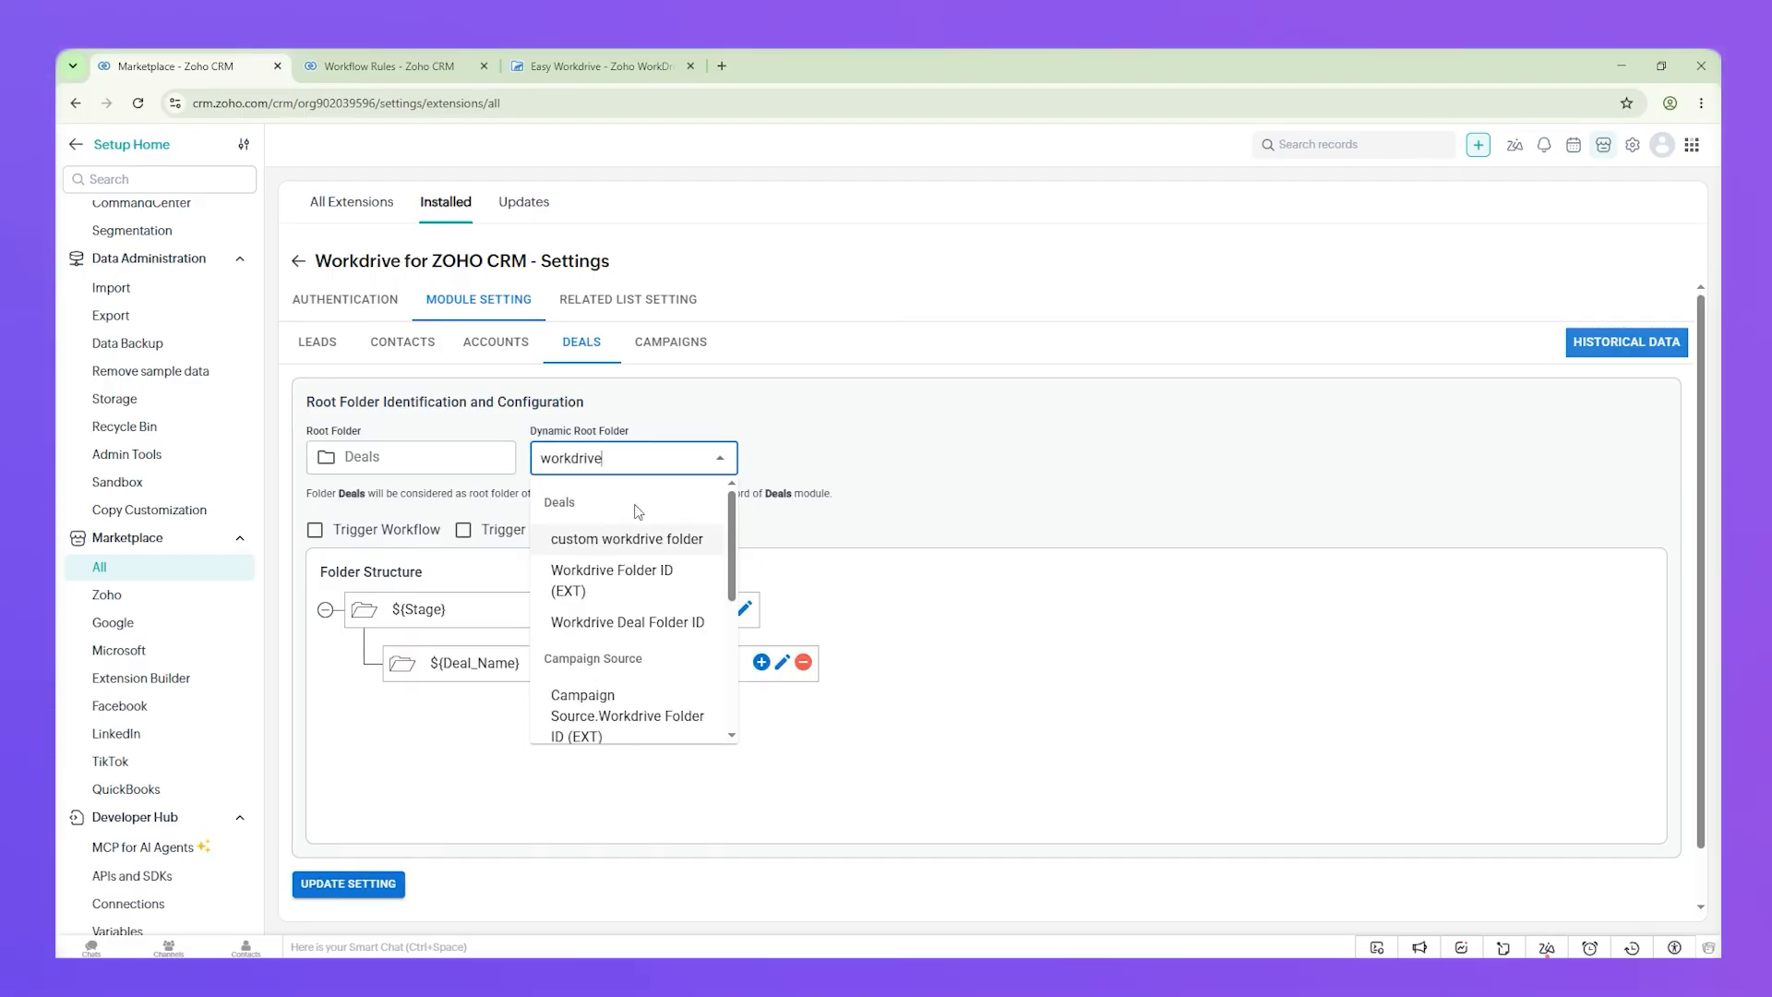
{"action": "scroll", "coordinate": [637, 510], "scroll_direction": "down", "scroll_amount": 5}
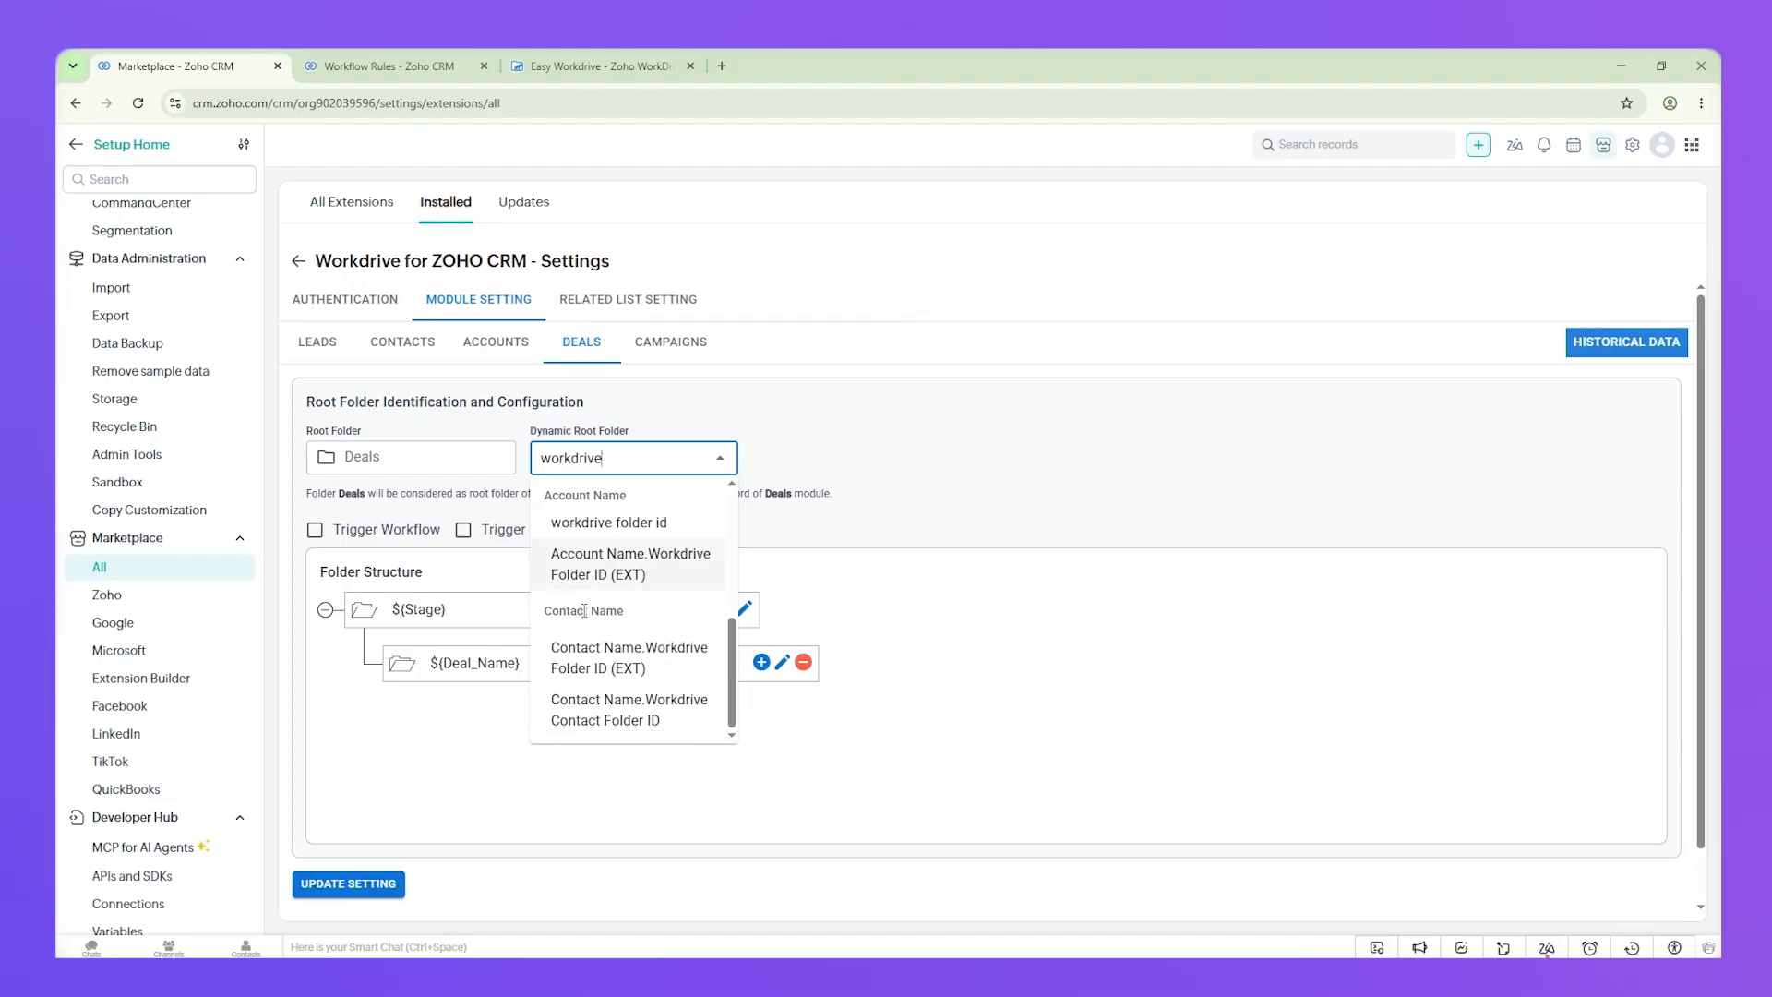
{"action": "left_click", "coordinate": [631, 667]}
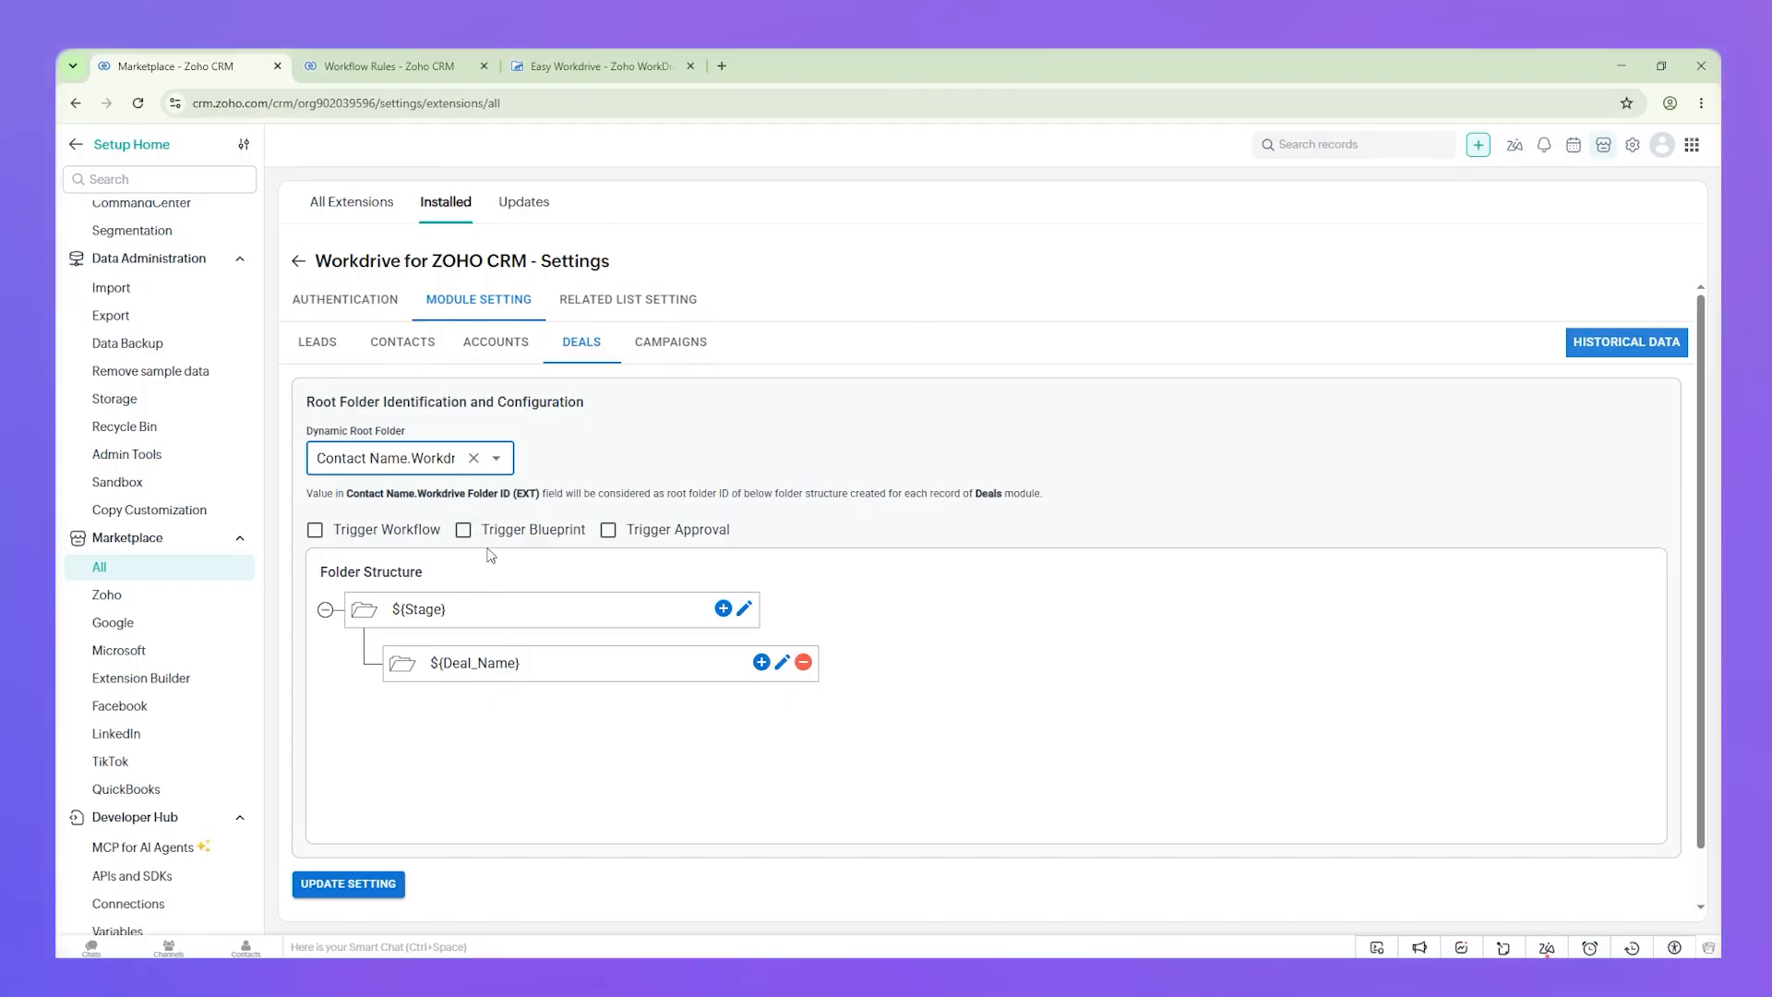
{"action": "left_click", "coordinate": [803, 662]}
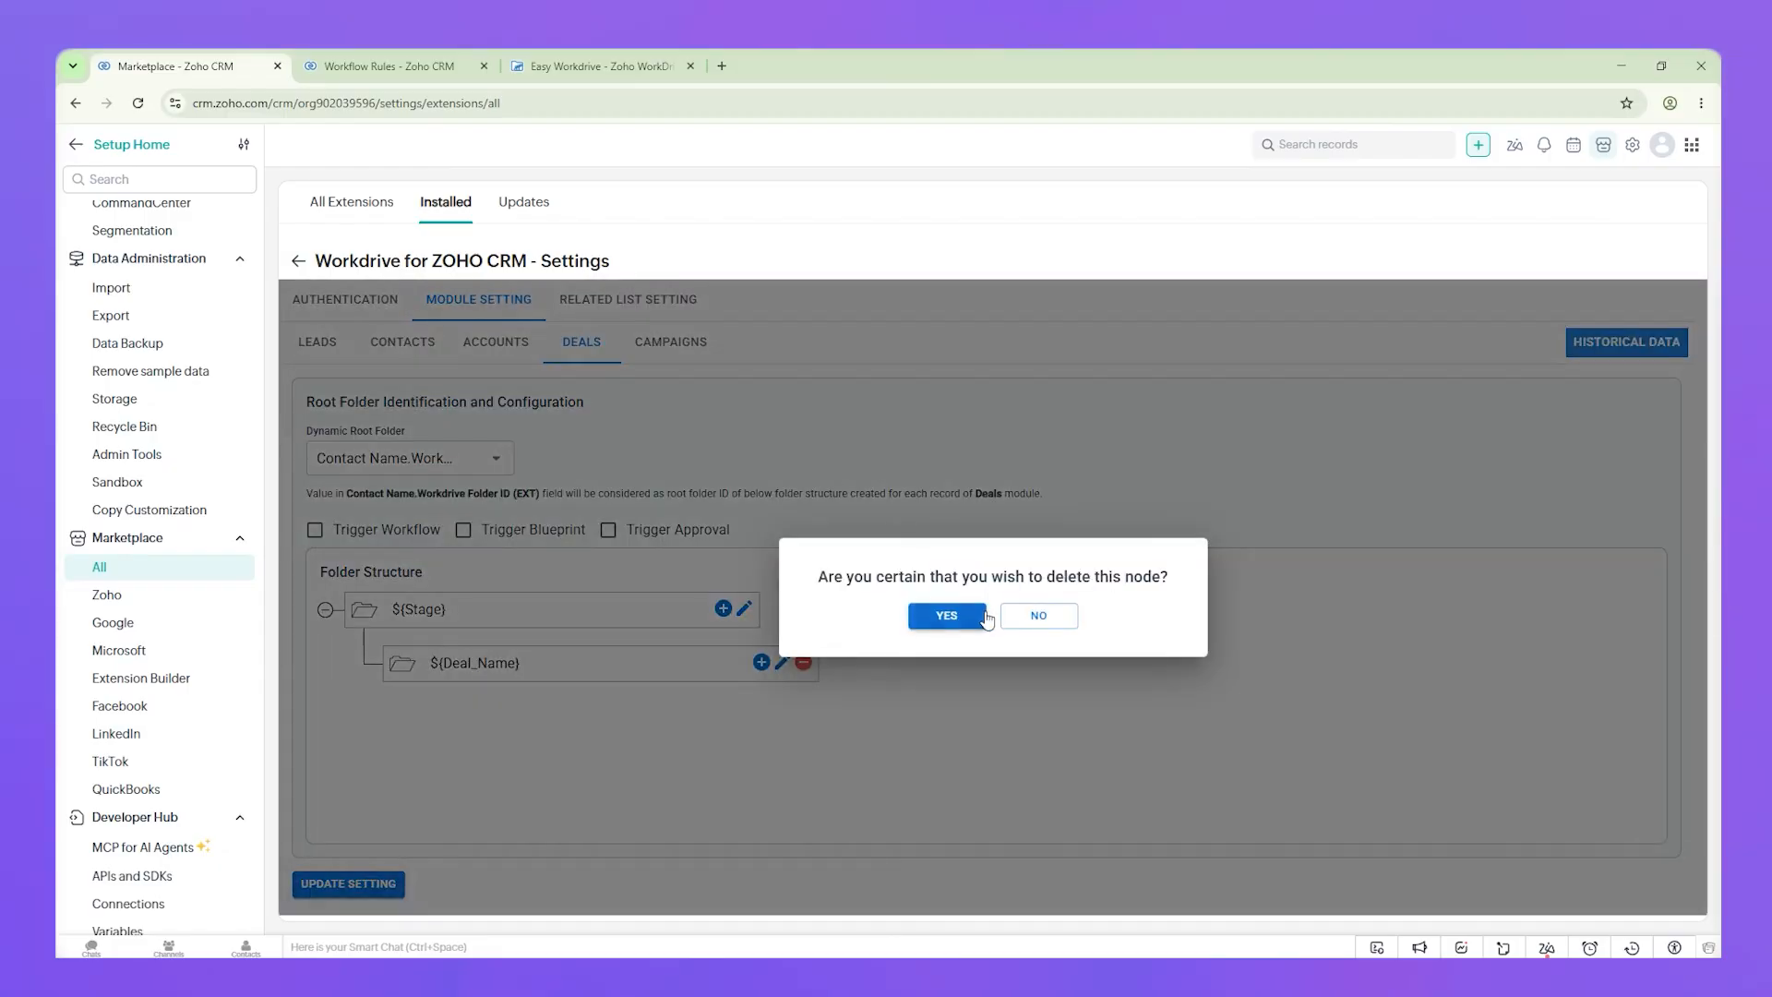
{"action": "left_click", "coordinate": [964, 618]}
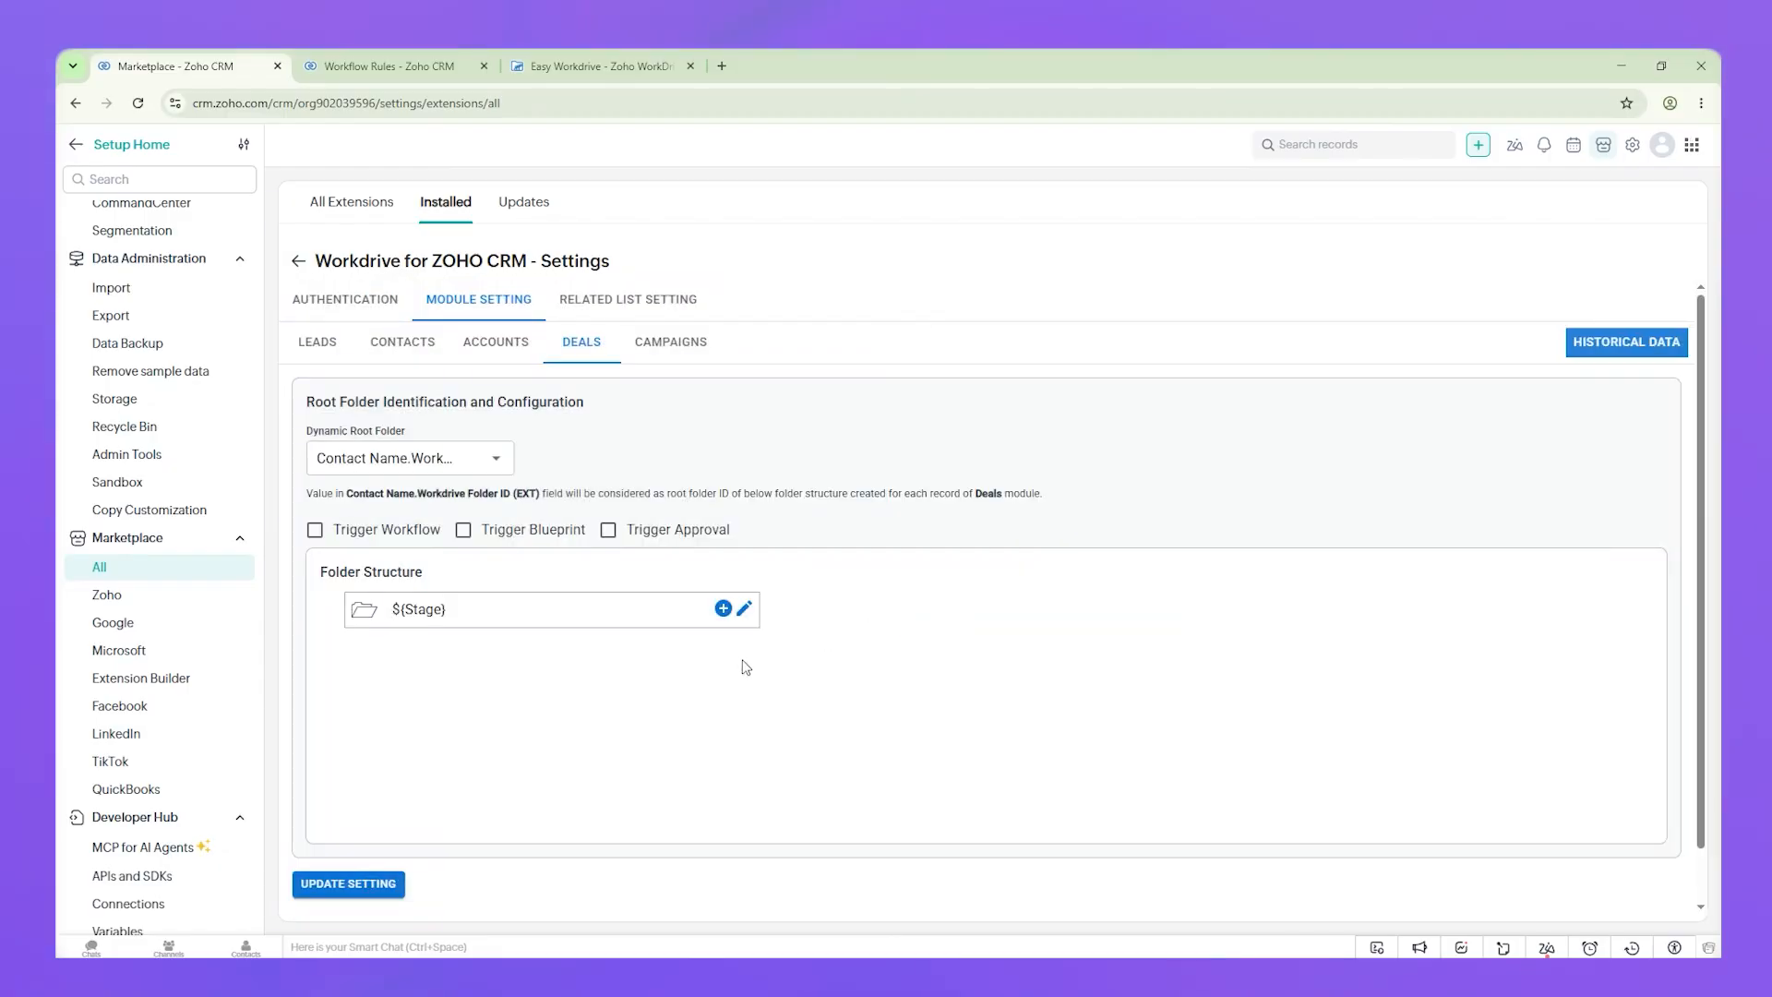
Step: Rename the ${Stage} folder node to use the Deal Name field
{"action": "left_click", "coordinate": [744, 609]}
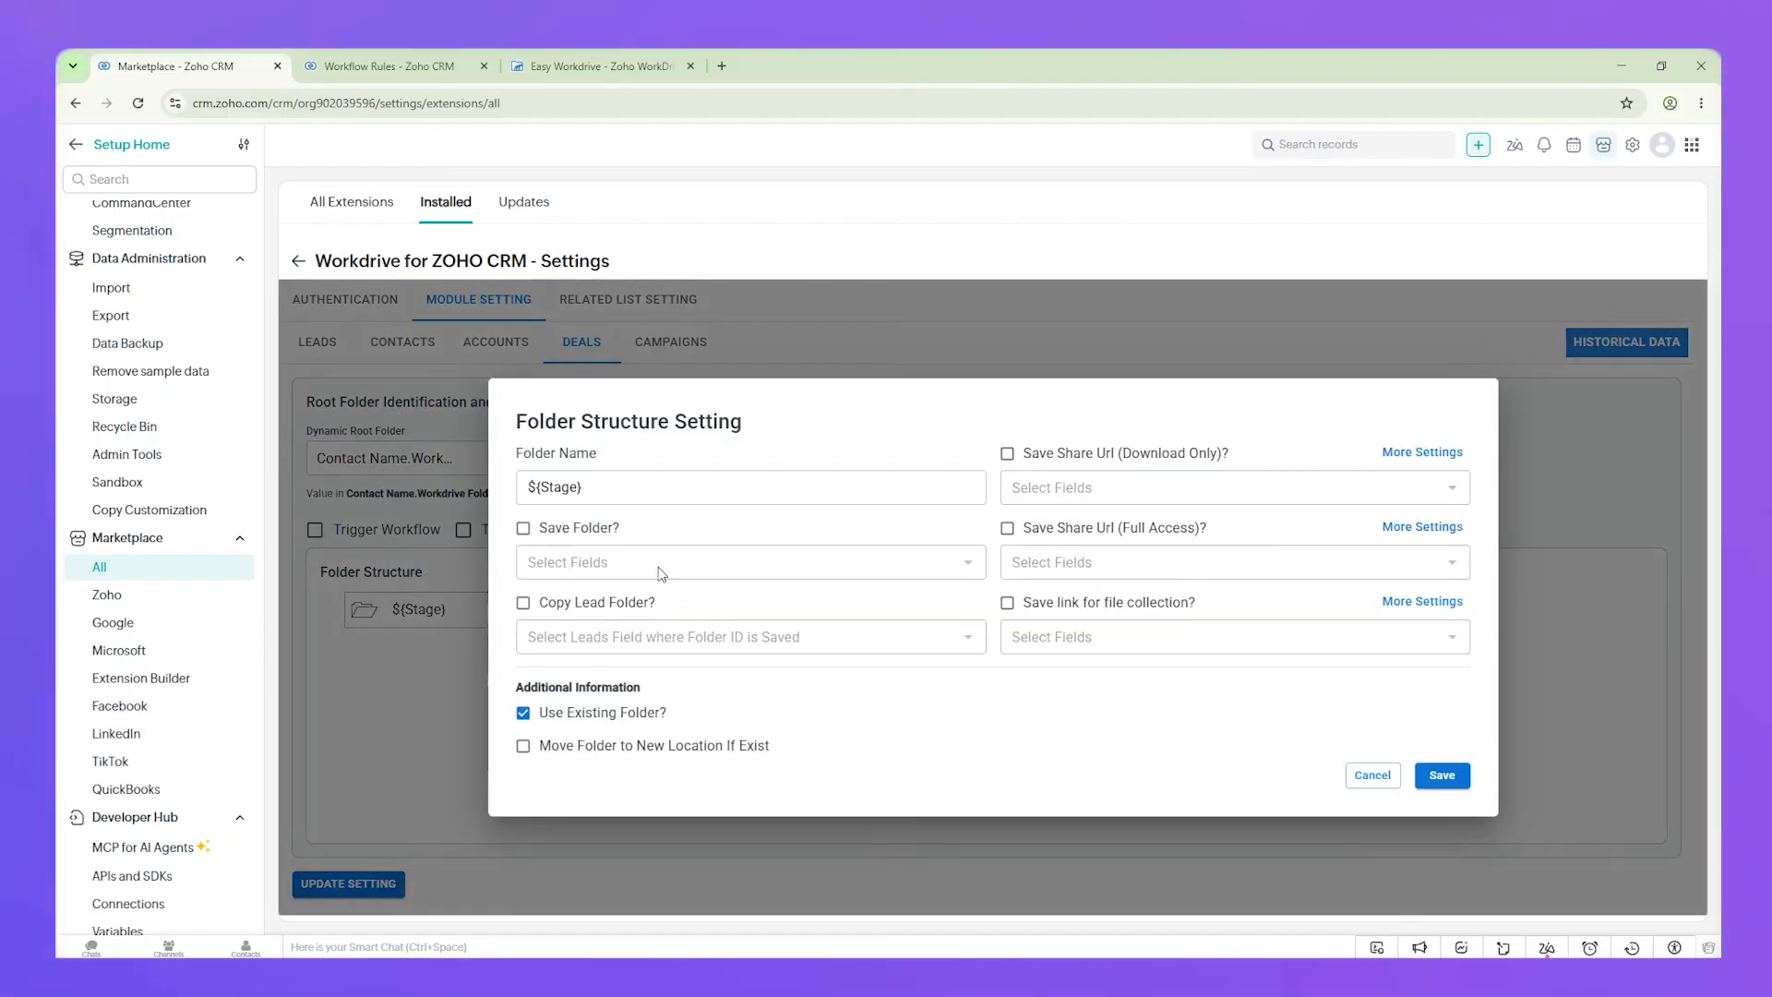
{"action": "left_click_drag", "start_coordinate": [588, 488], "coordinate": [474, 480]}
{"action": "key", "text": "BackSpace"}
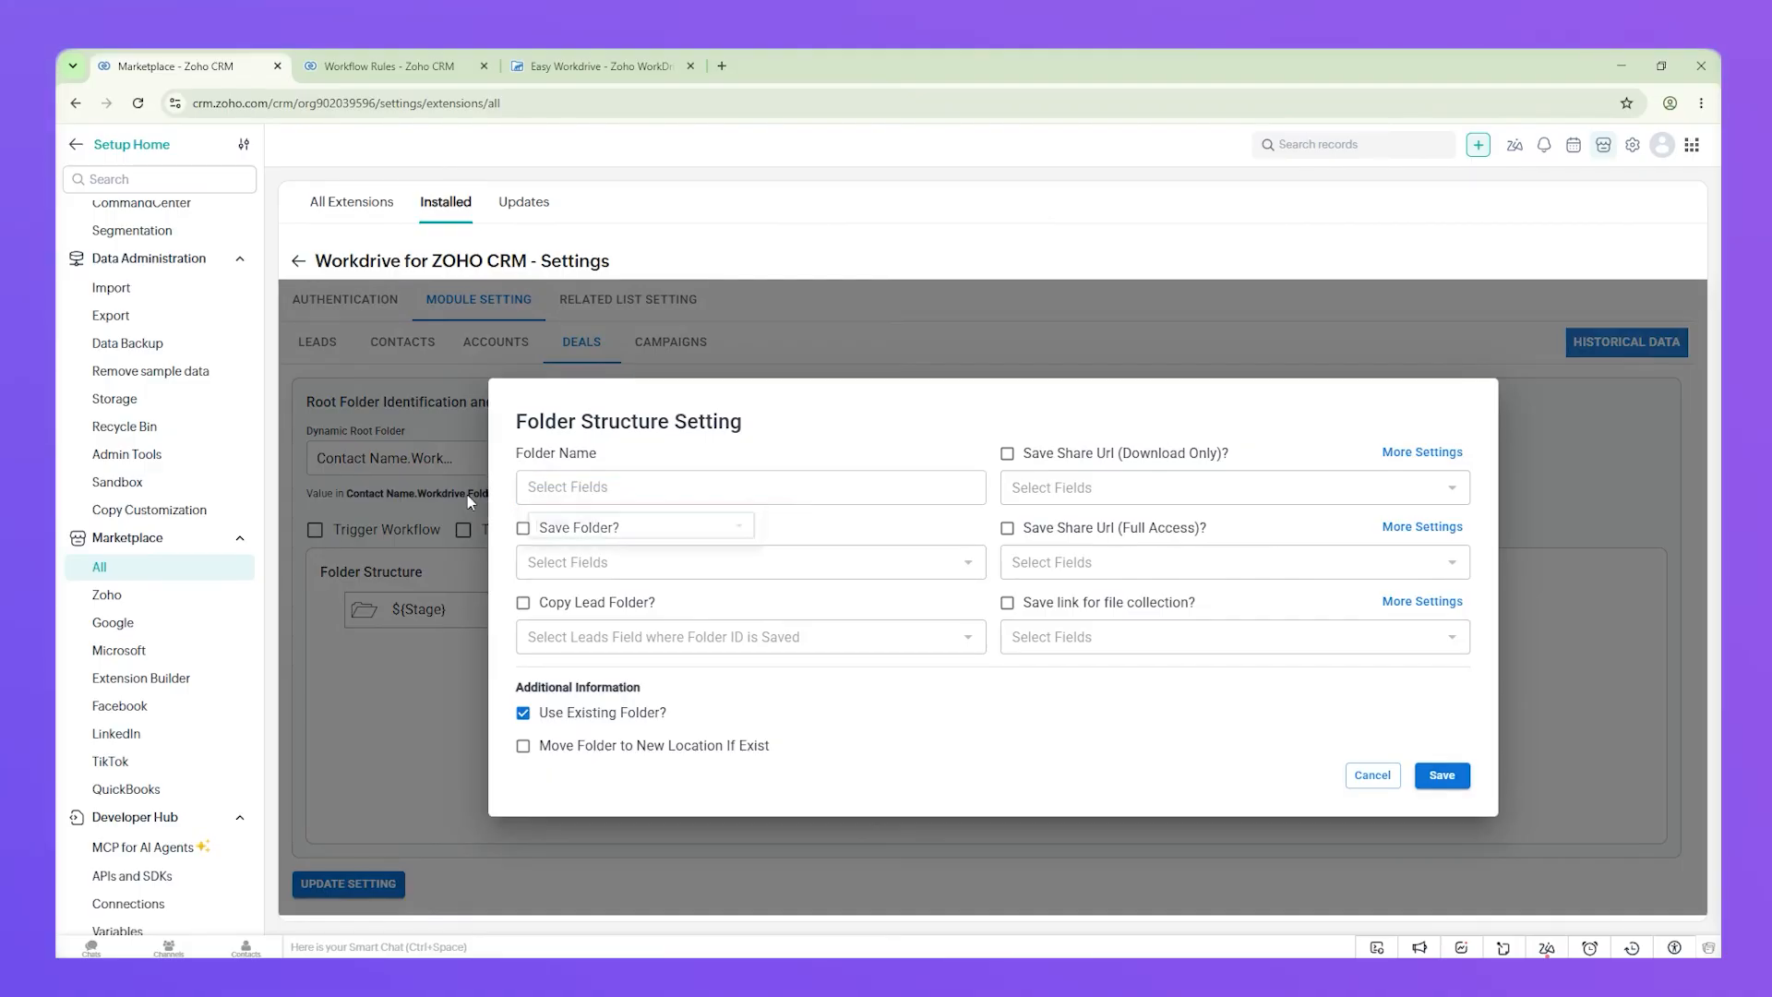
{"action": "type", "text": "name"}
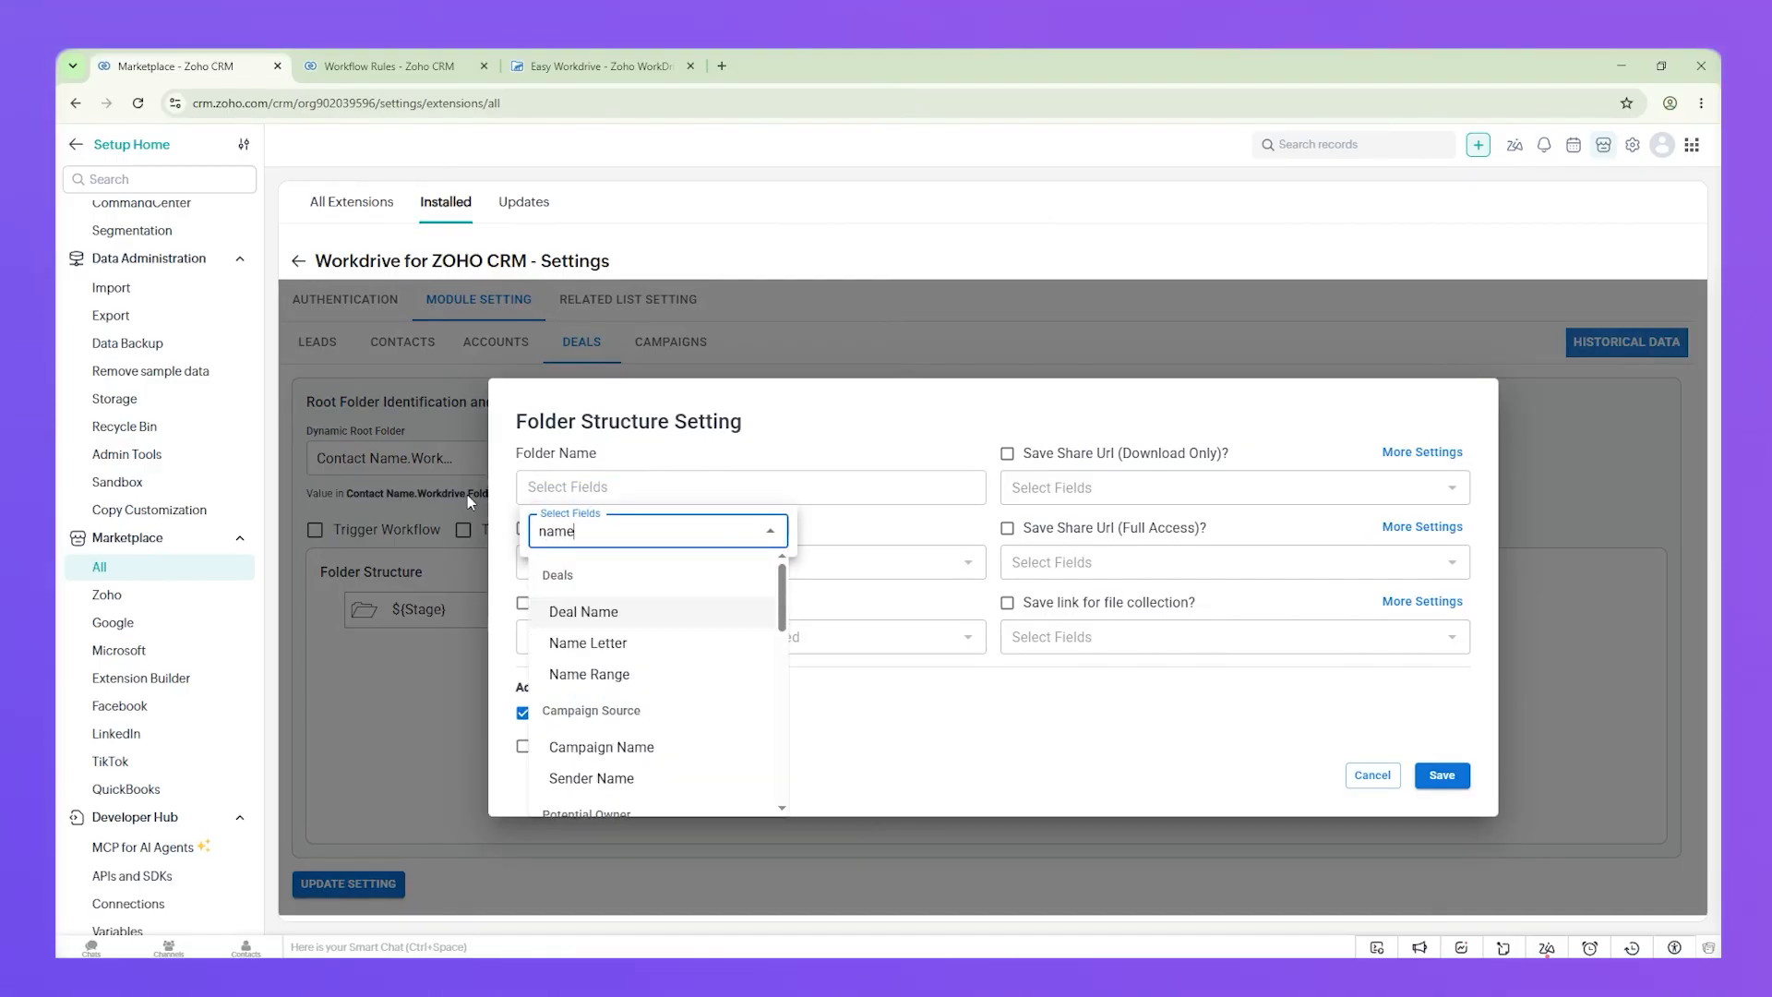
{"action": "left_click", "coordinate": [602, 610]}
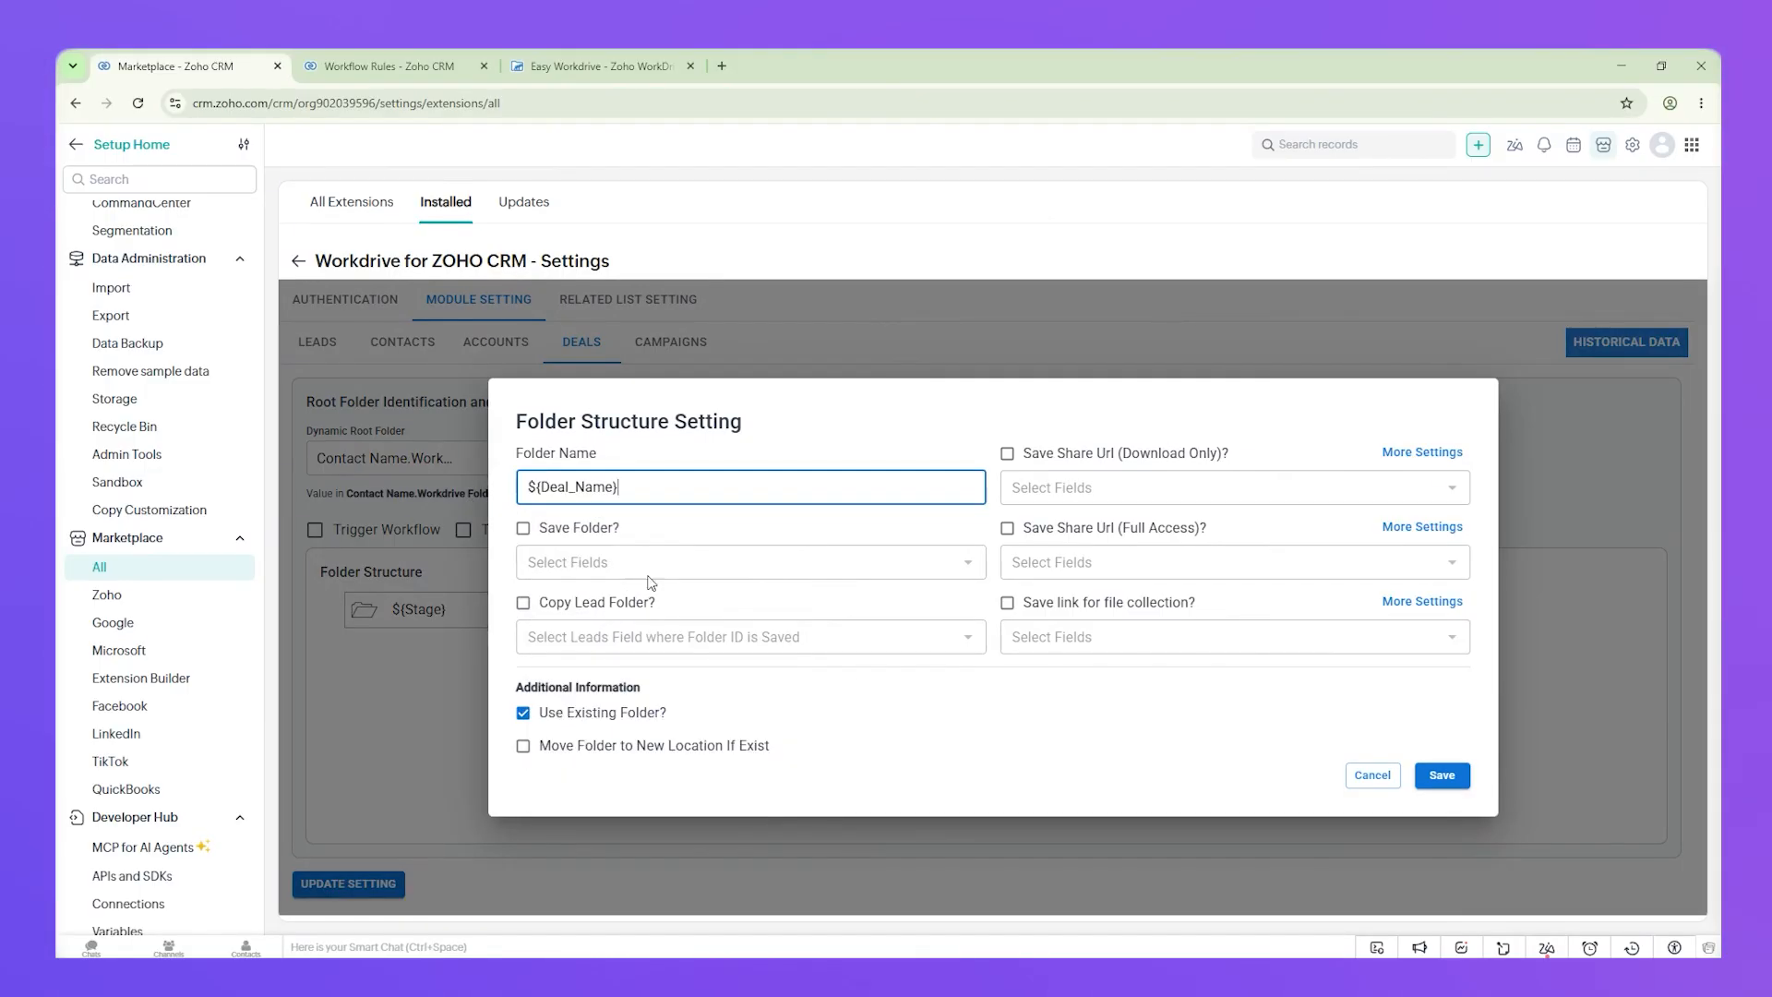
Step: Save the folder ID to Workdrive Folder ID (EXT) and turn off Use Existing Folder
{"action": "left_click", "coordinate": [581, 529]}
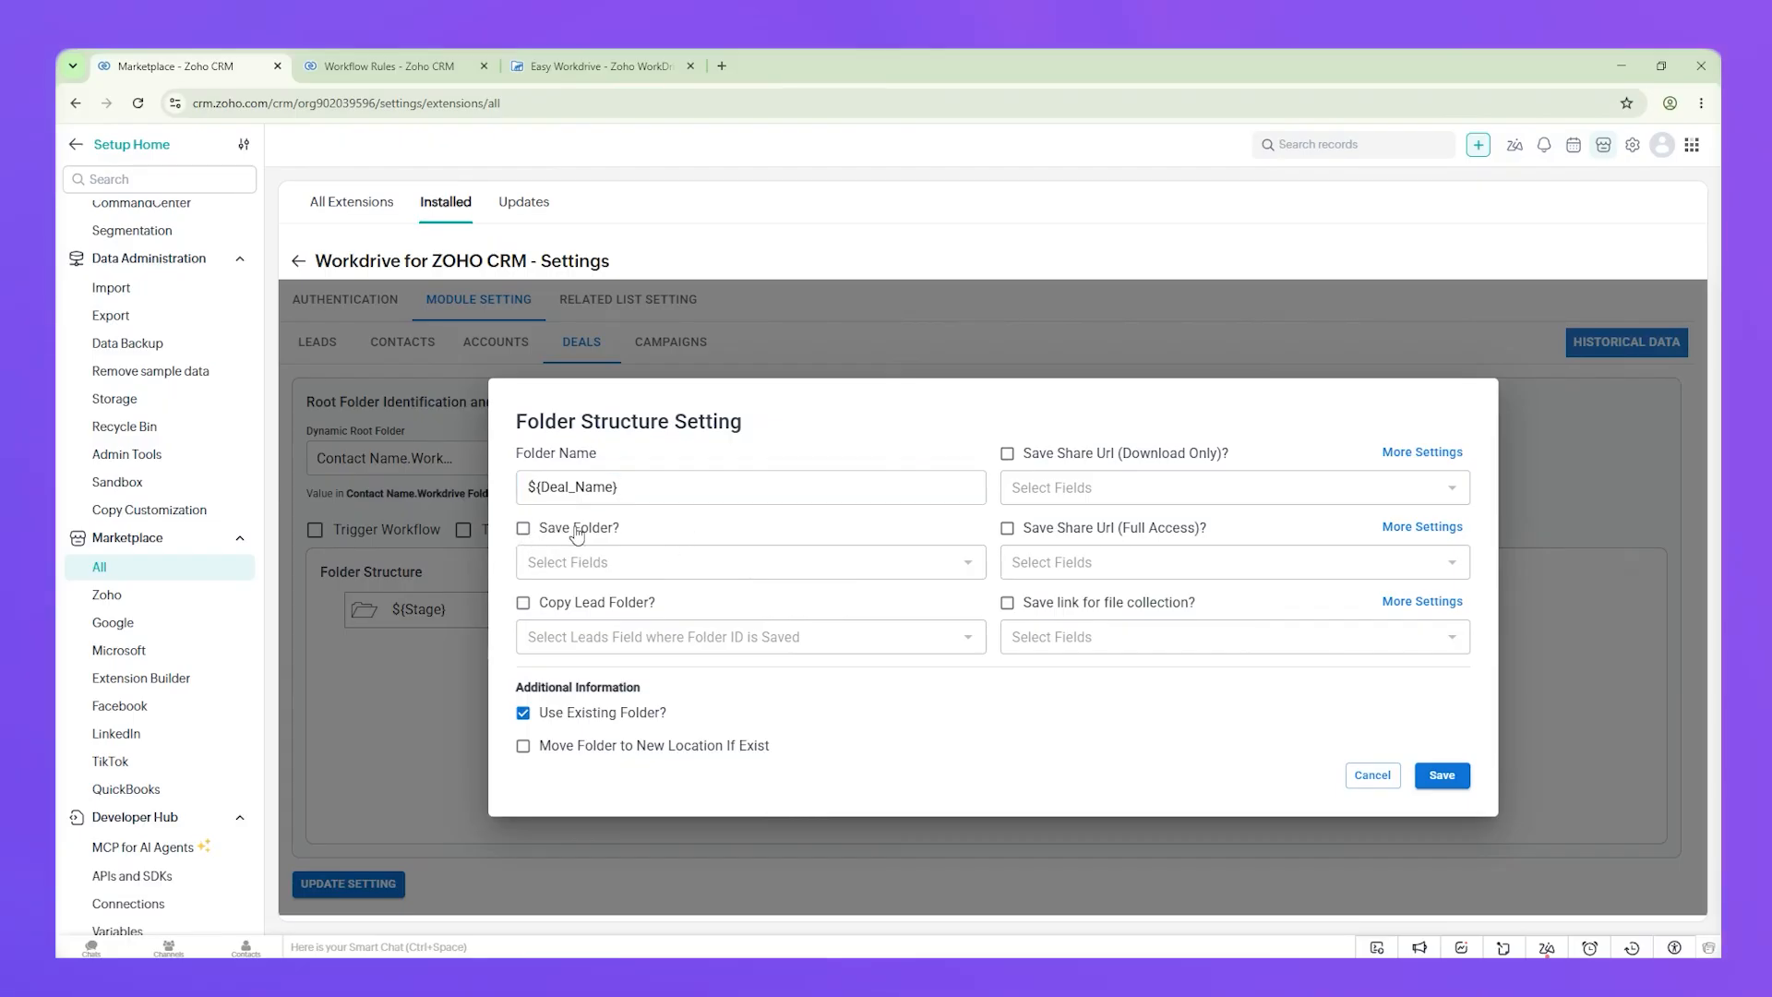
{"action": "left_click", "coordinate": [603, 556]}
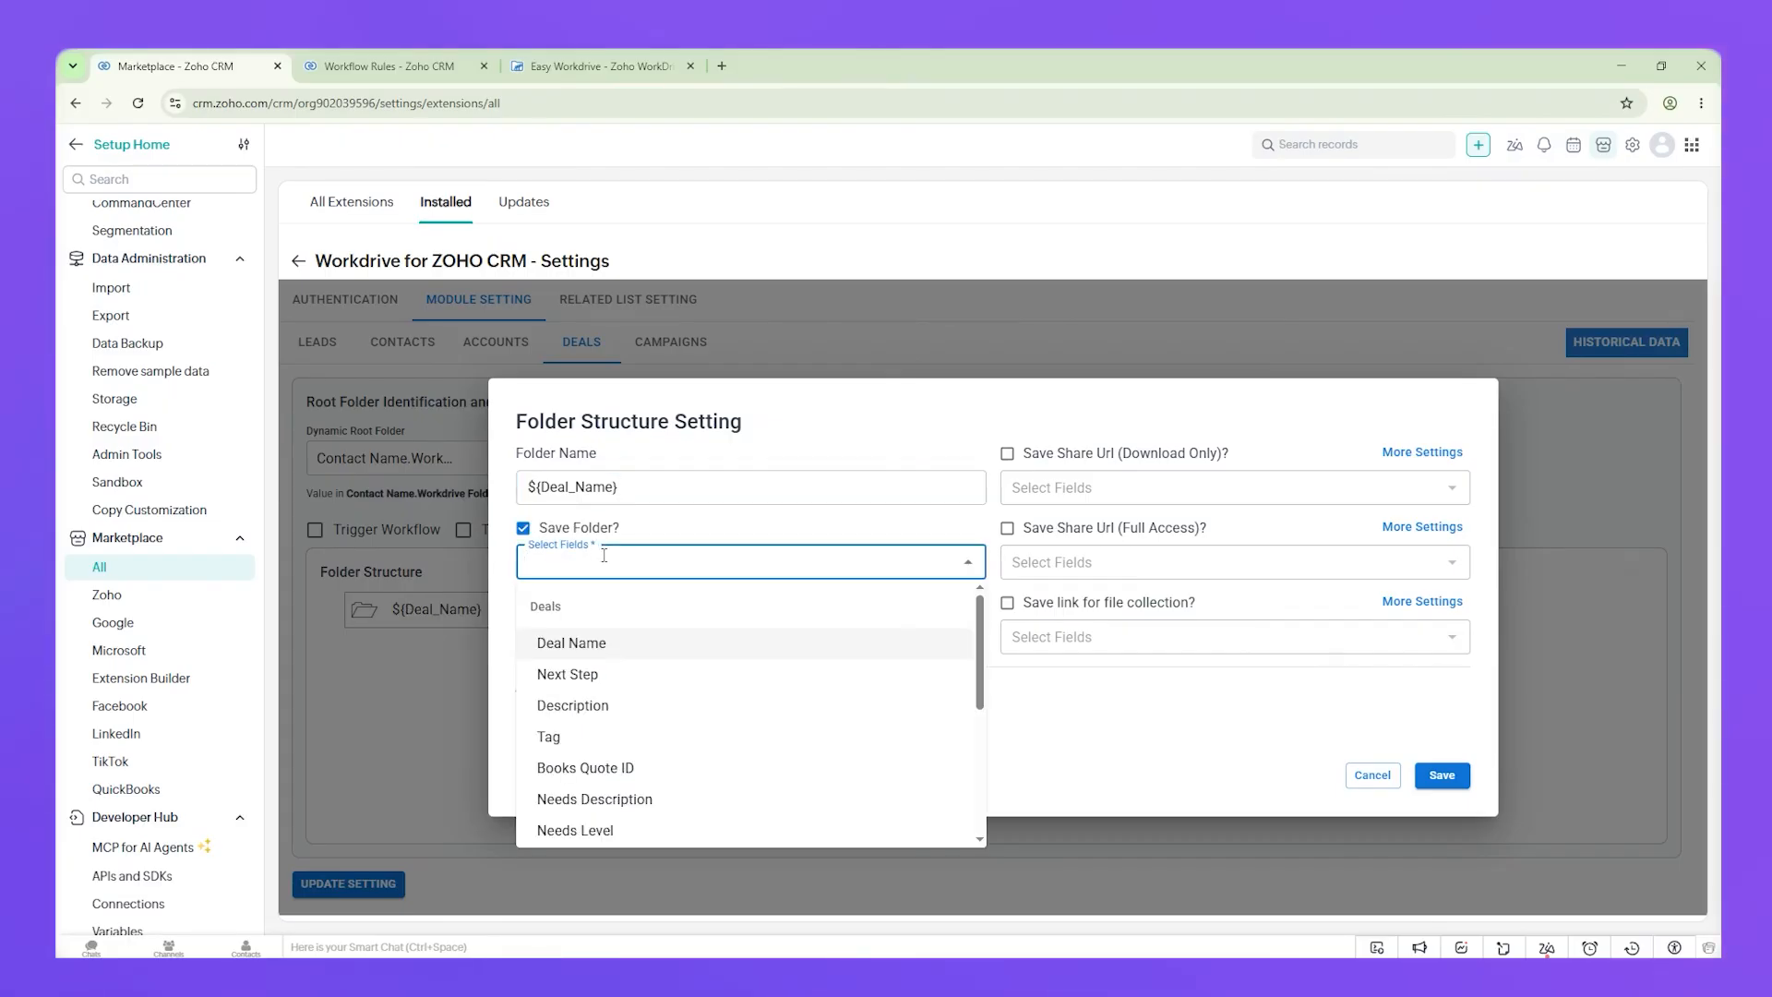
{"action": "type", "text": "woe"}
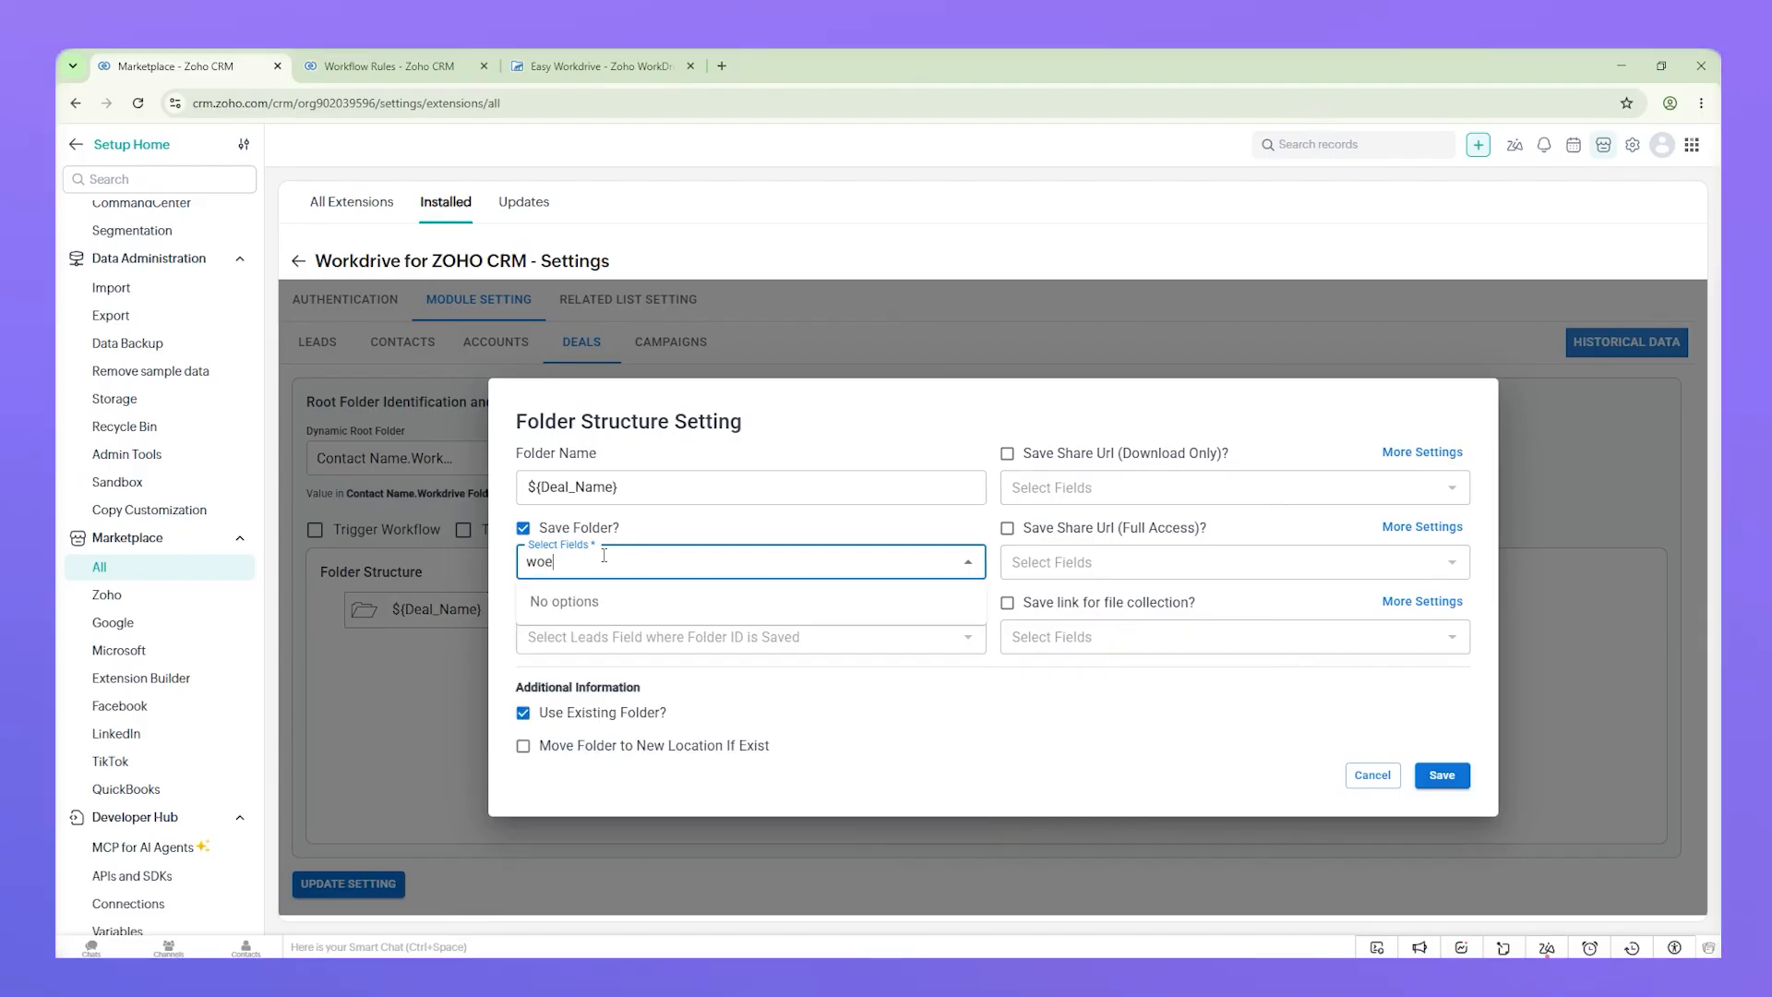
{"action": "key", "text": "BackSpace"}
{"action": "type", "text": "r"}
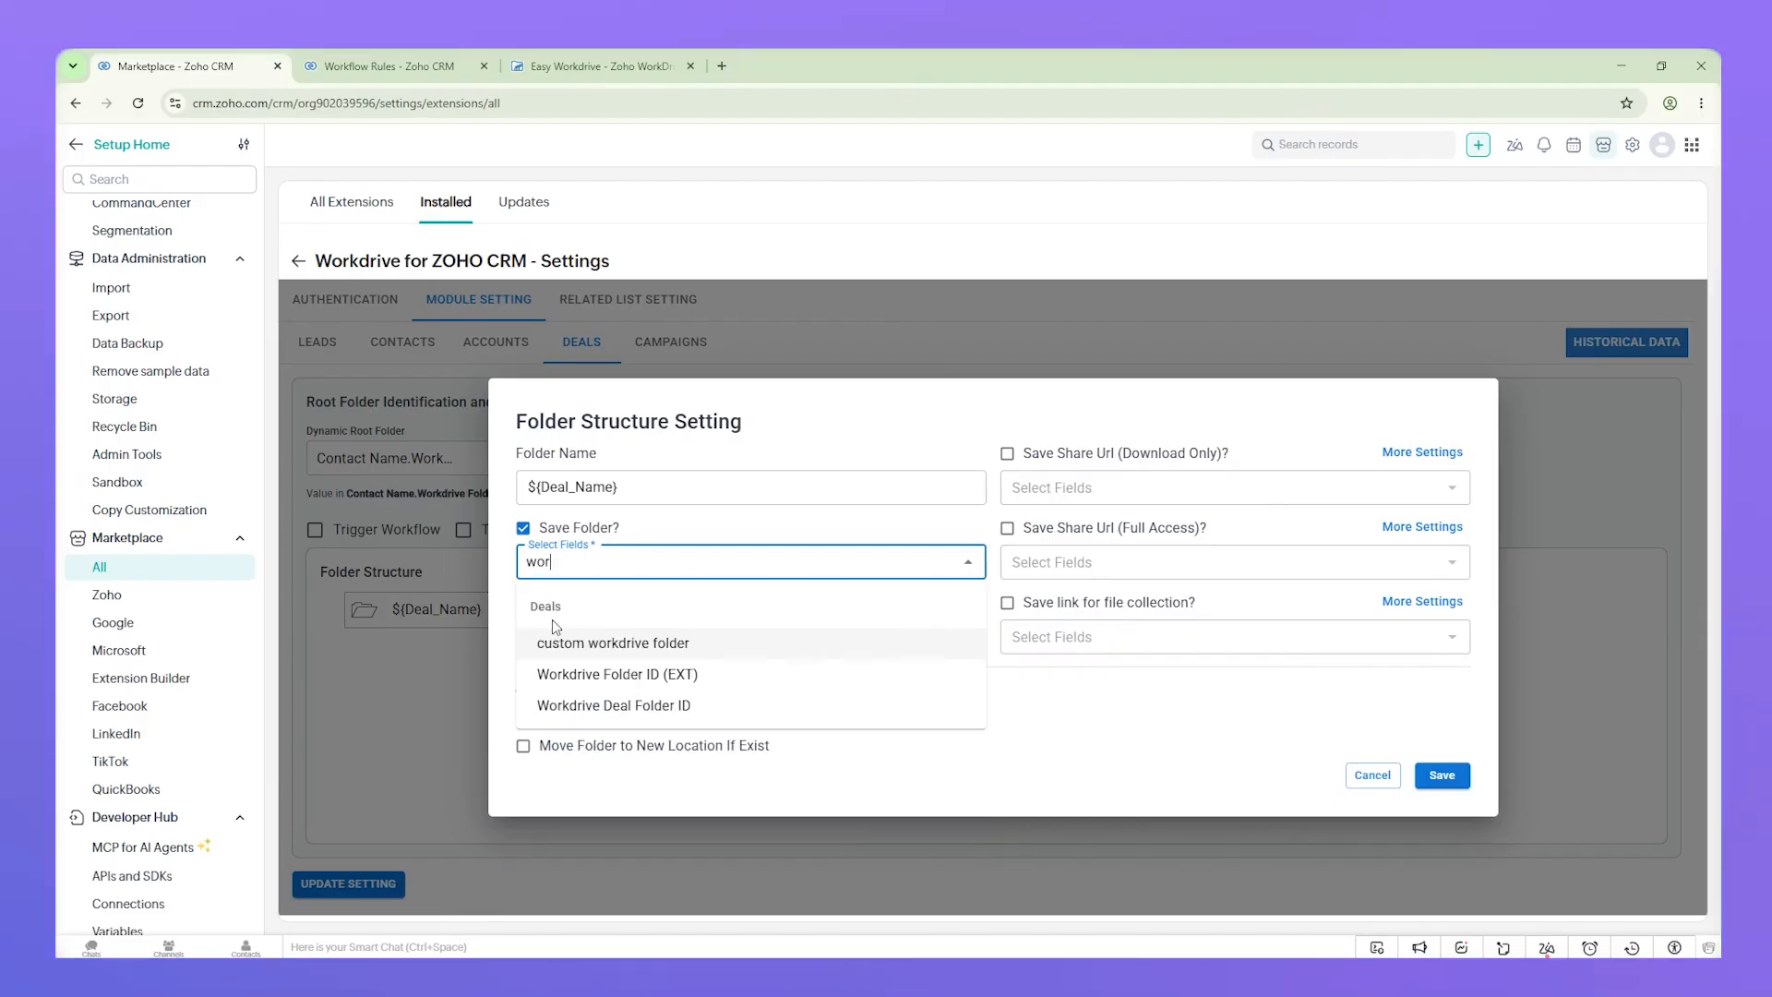
{"action": "left_click", "coordinate": [715, 684]}
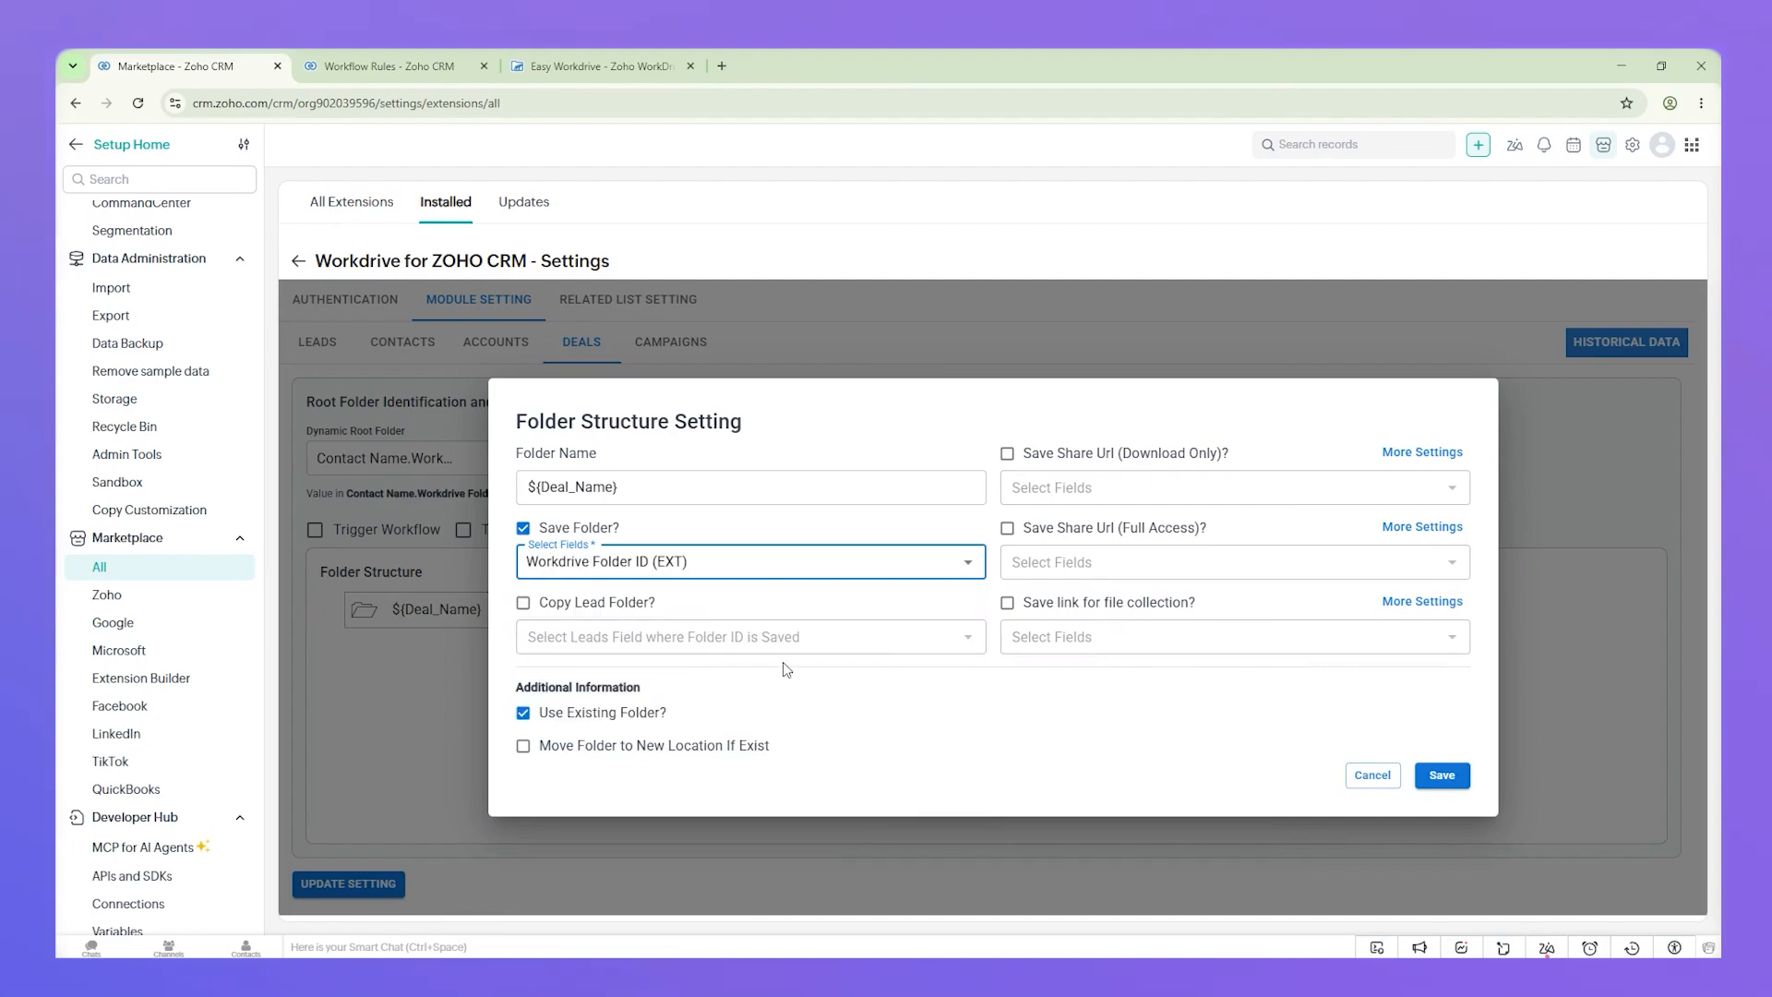
{"action": "left_click", "coordinate": [523, 716]}
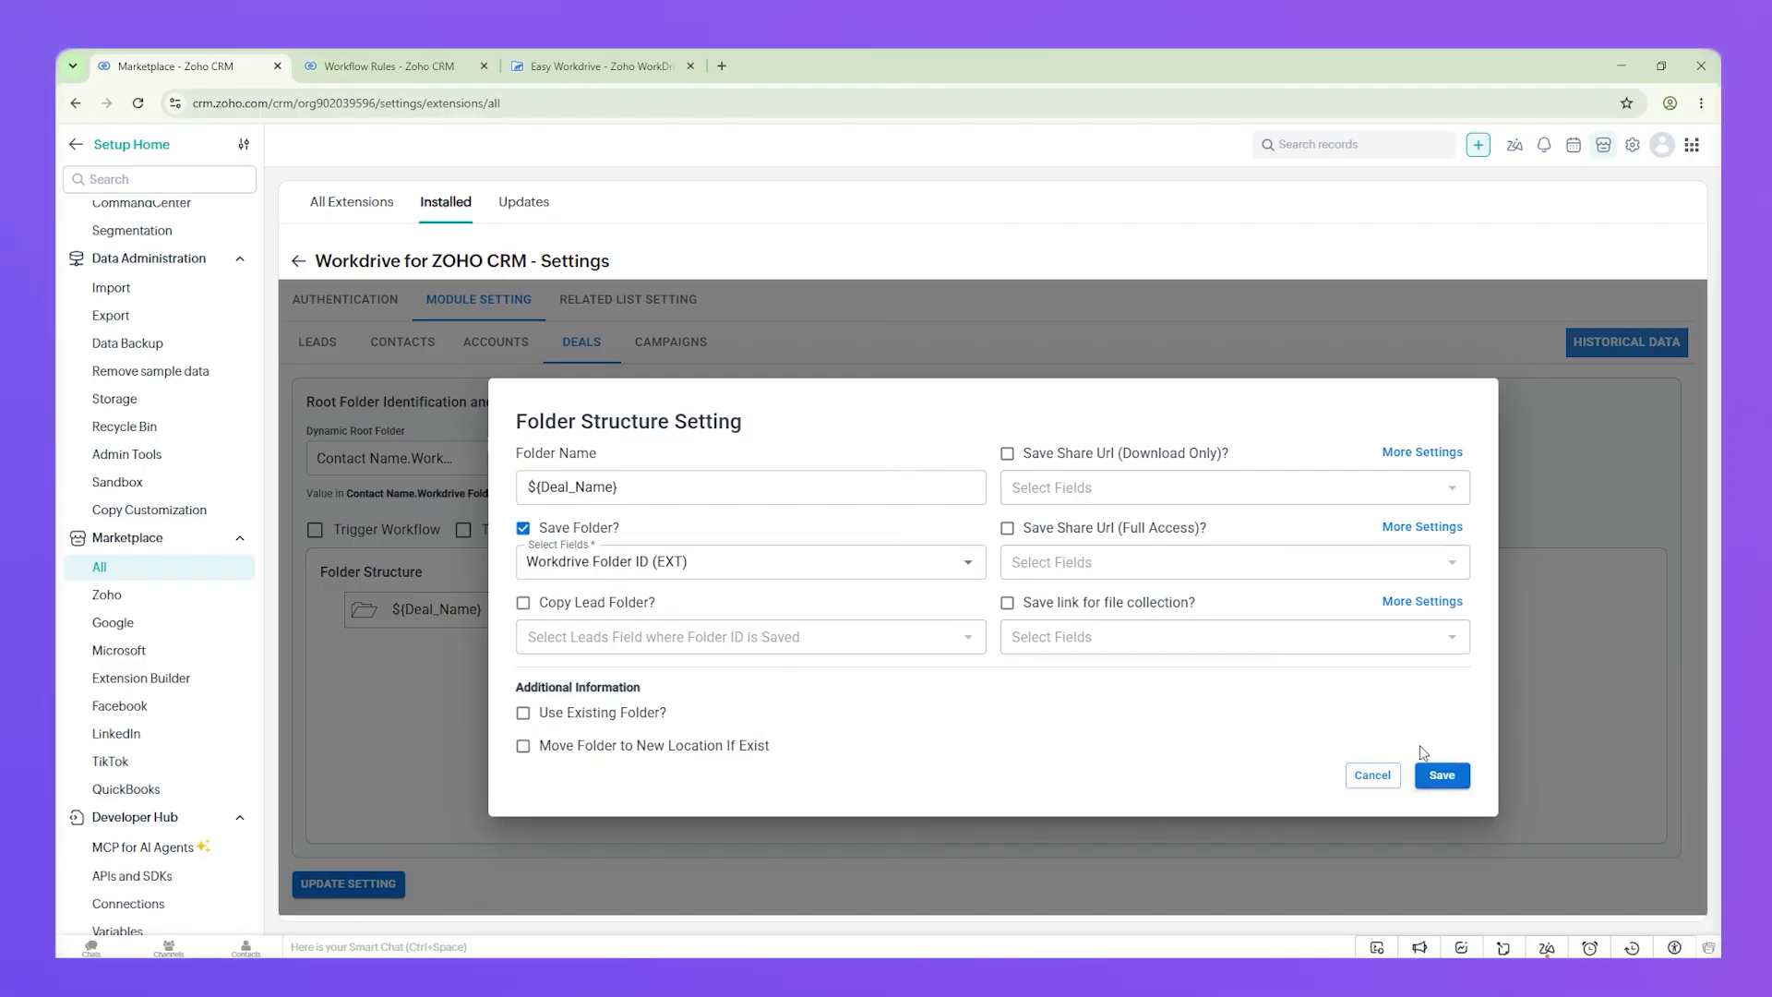
Step: Save and apply the Deals folder settings, then open the CRM Contacts list in a new tab
{"action": "left_click", "coordinate": [1443, 777]}
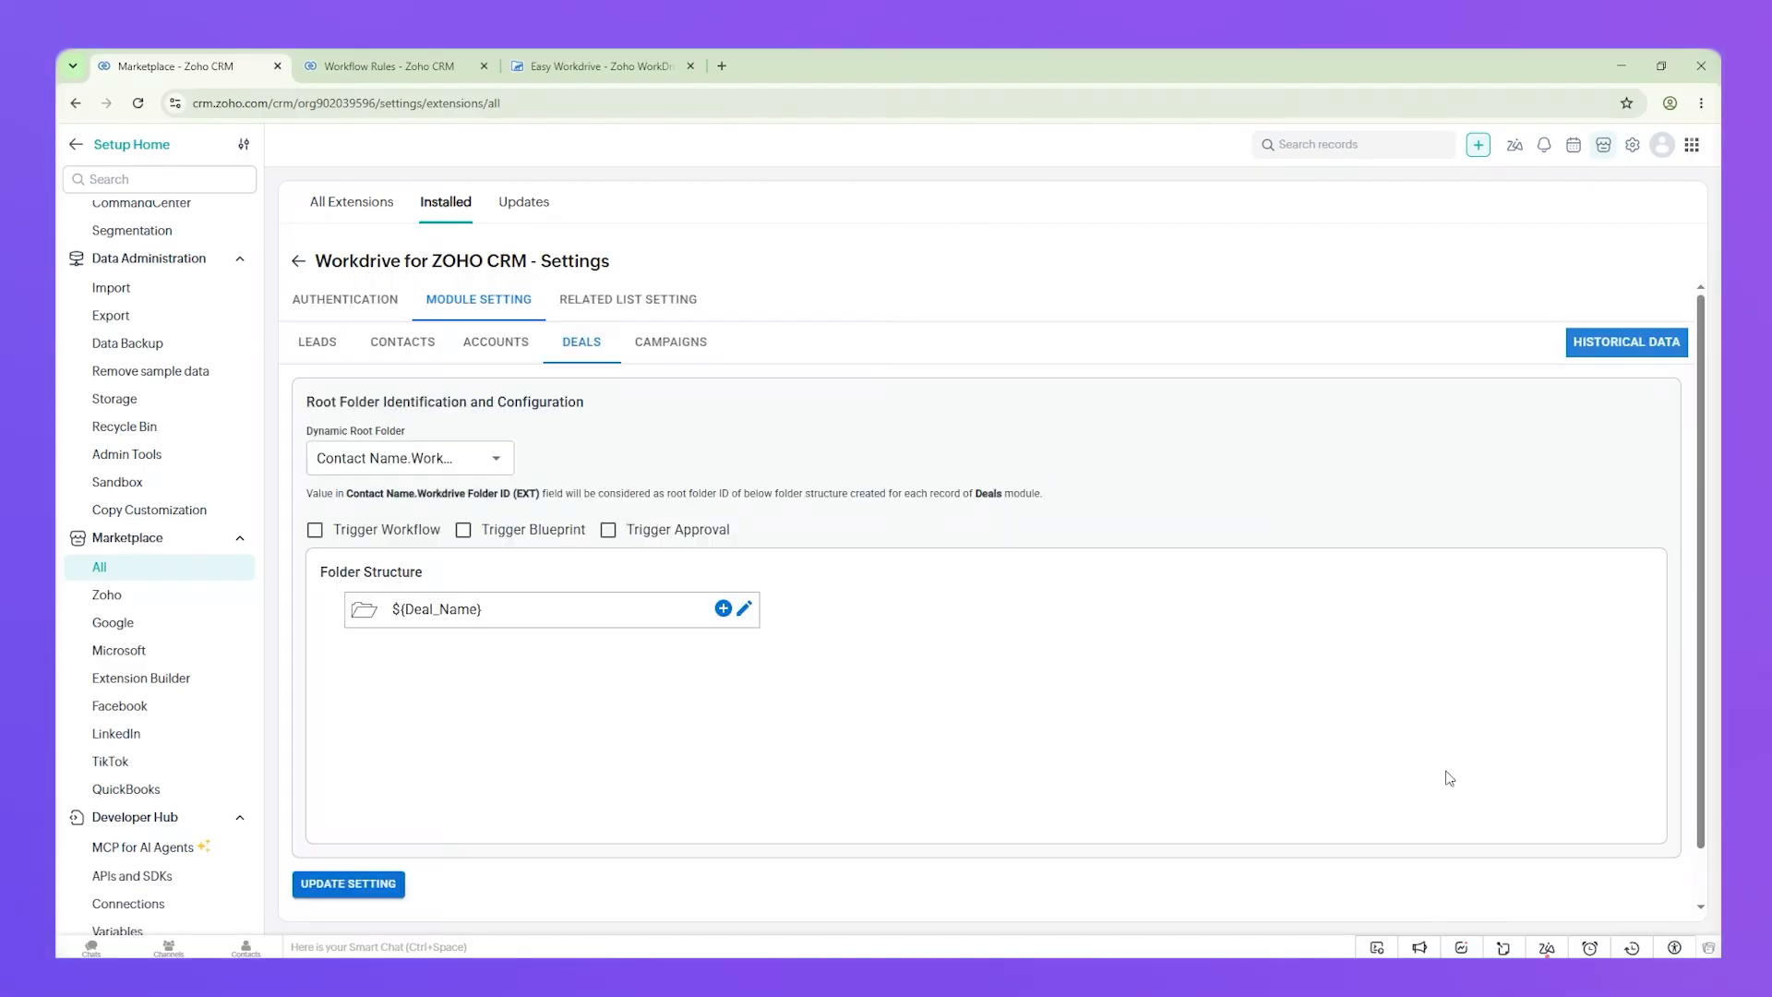
{"action": "left_click", "coordinate": [357, 886]}
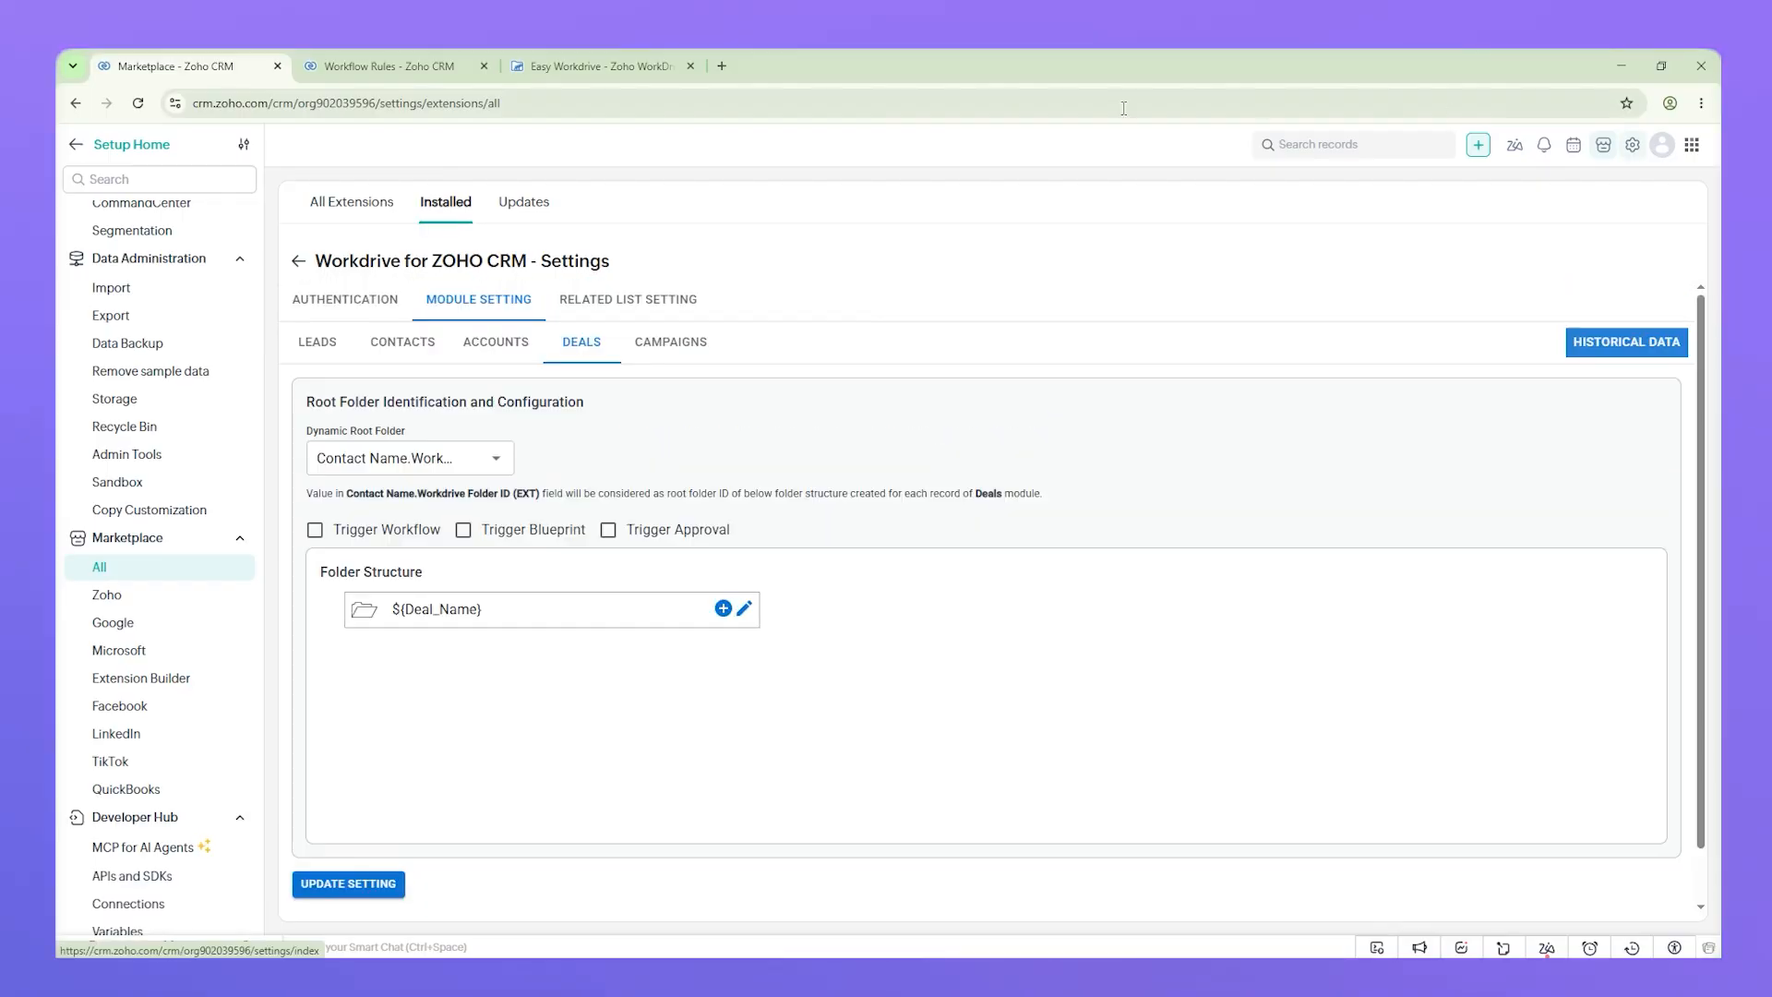
{"action": "left_click_drag", "start_coordinate": [397, 76], "coordinate": [838, 63]}
{"action": "left_click", "coordinate": [149, 506]}
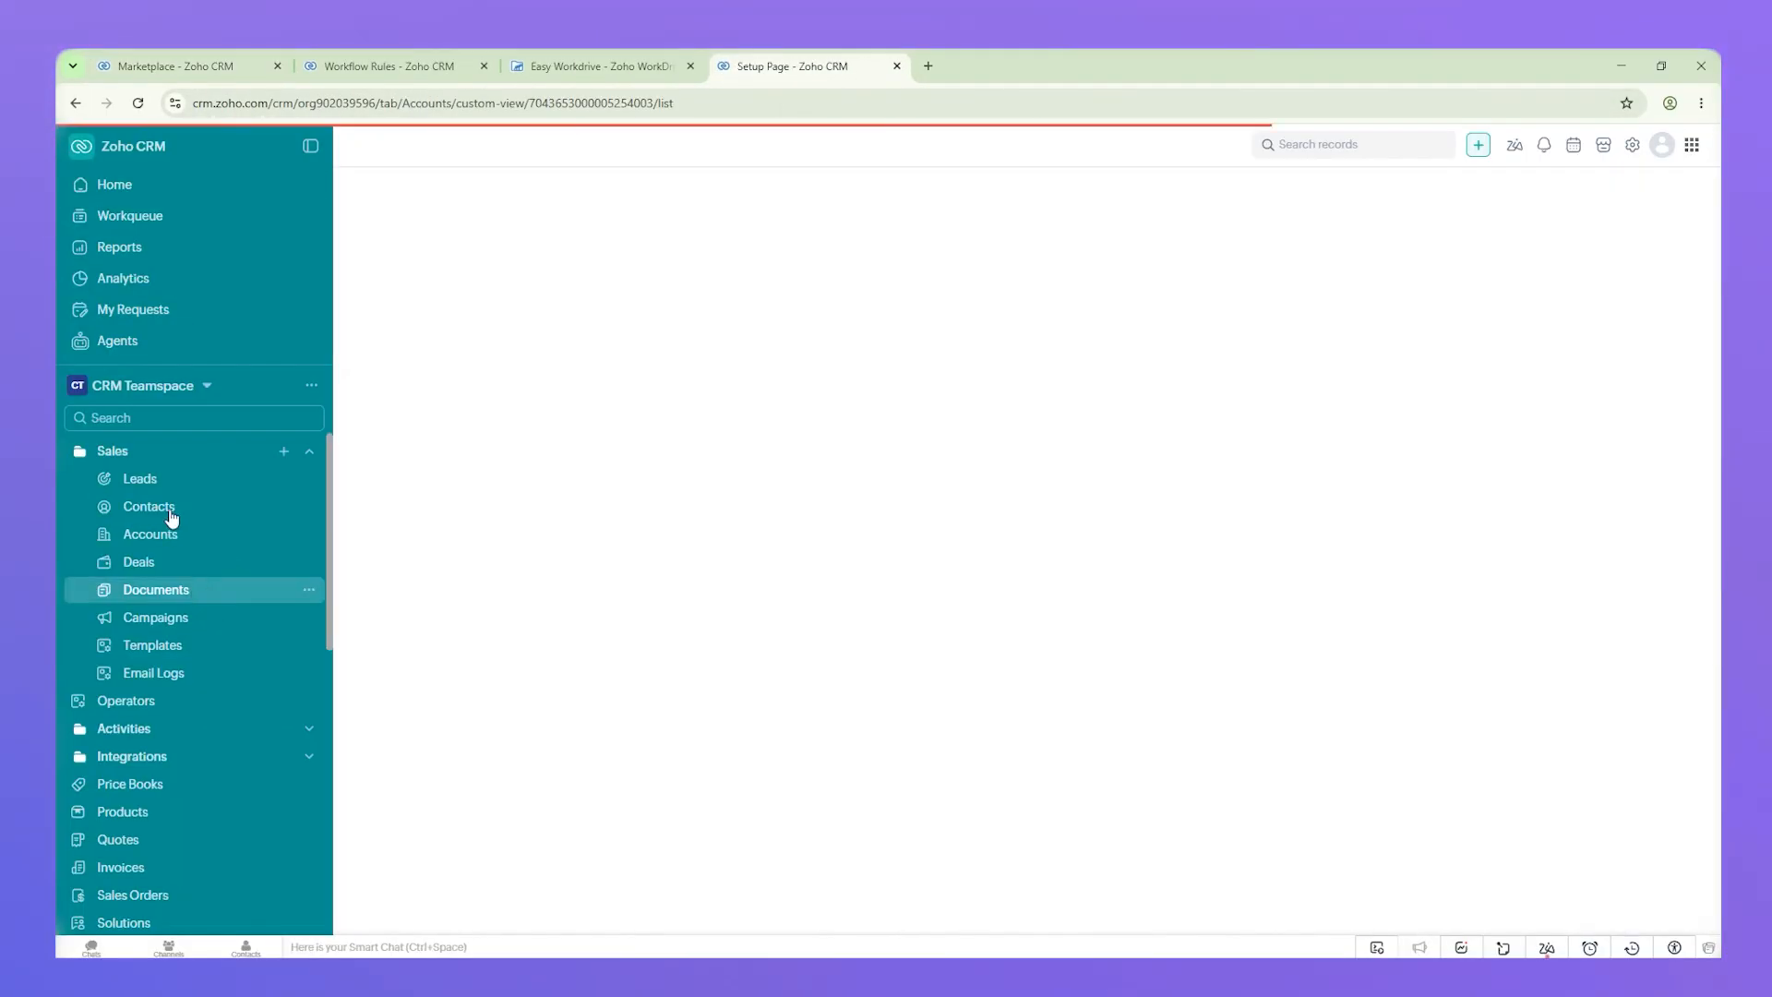
Step: Create a contact with the first and last name filled in and save it
{"action": "left_click", "coordinate": [1463, 227]}
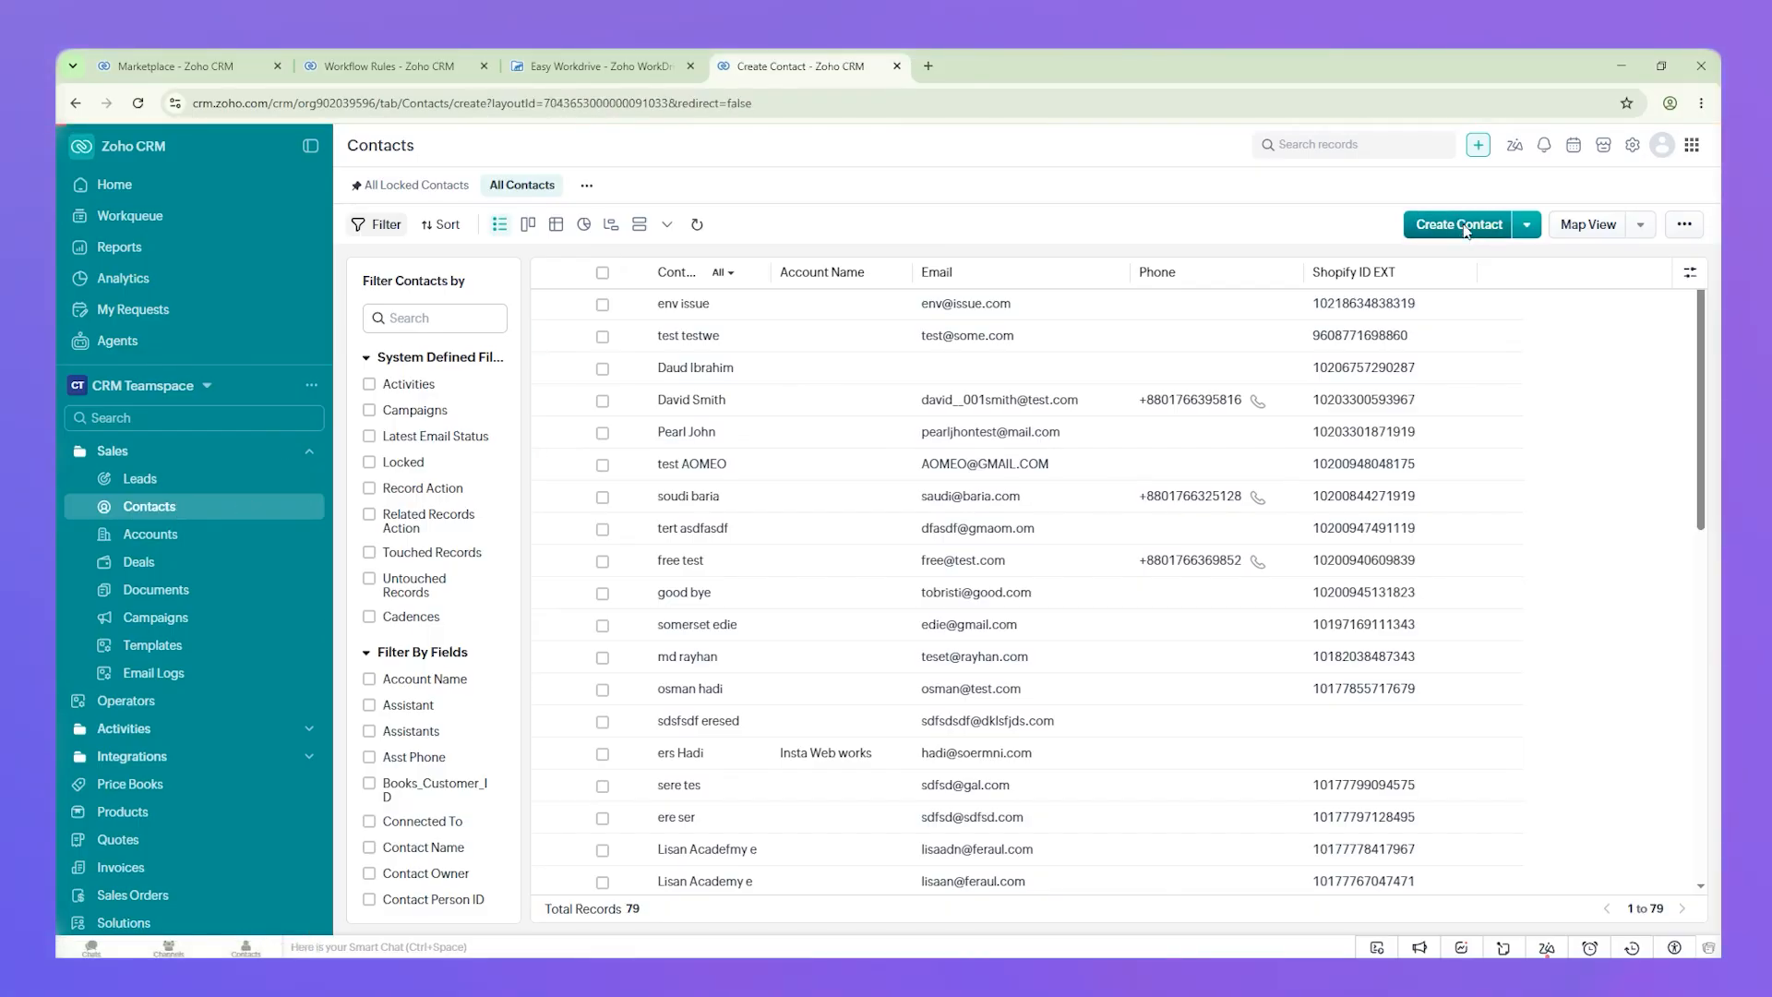
{"action": "left_click", "coordinate": [1339, 447]}
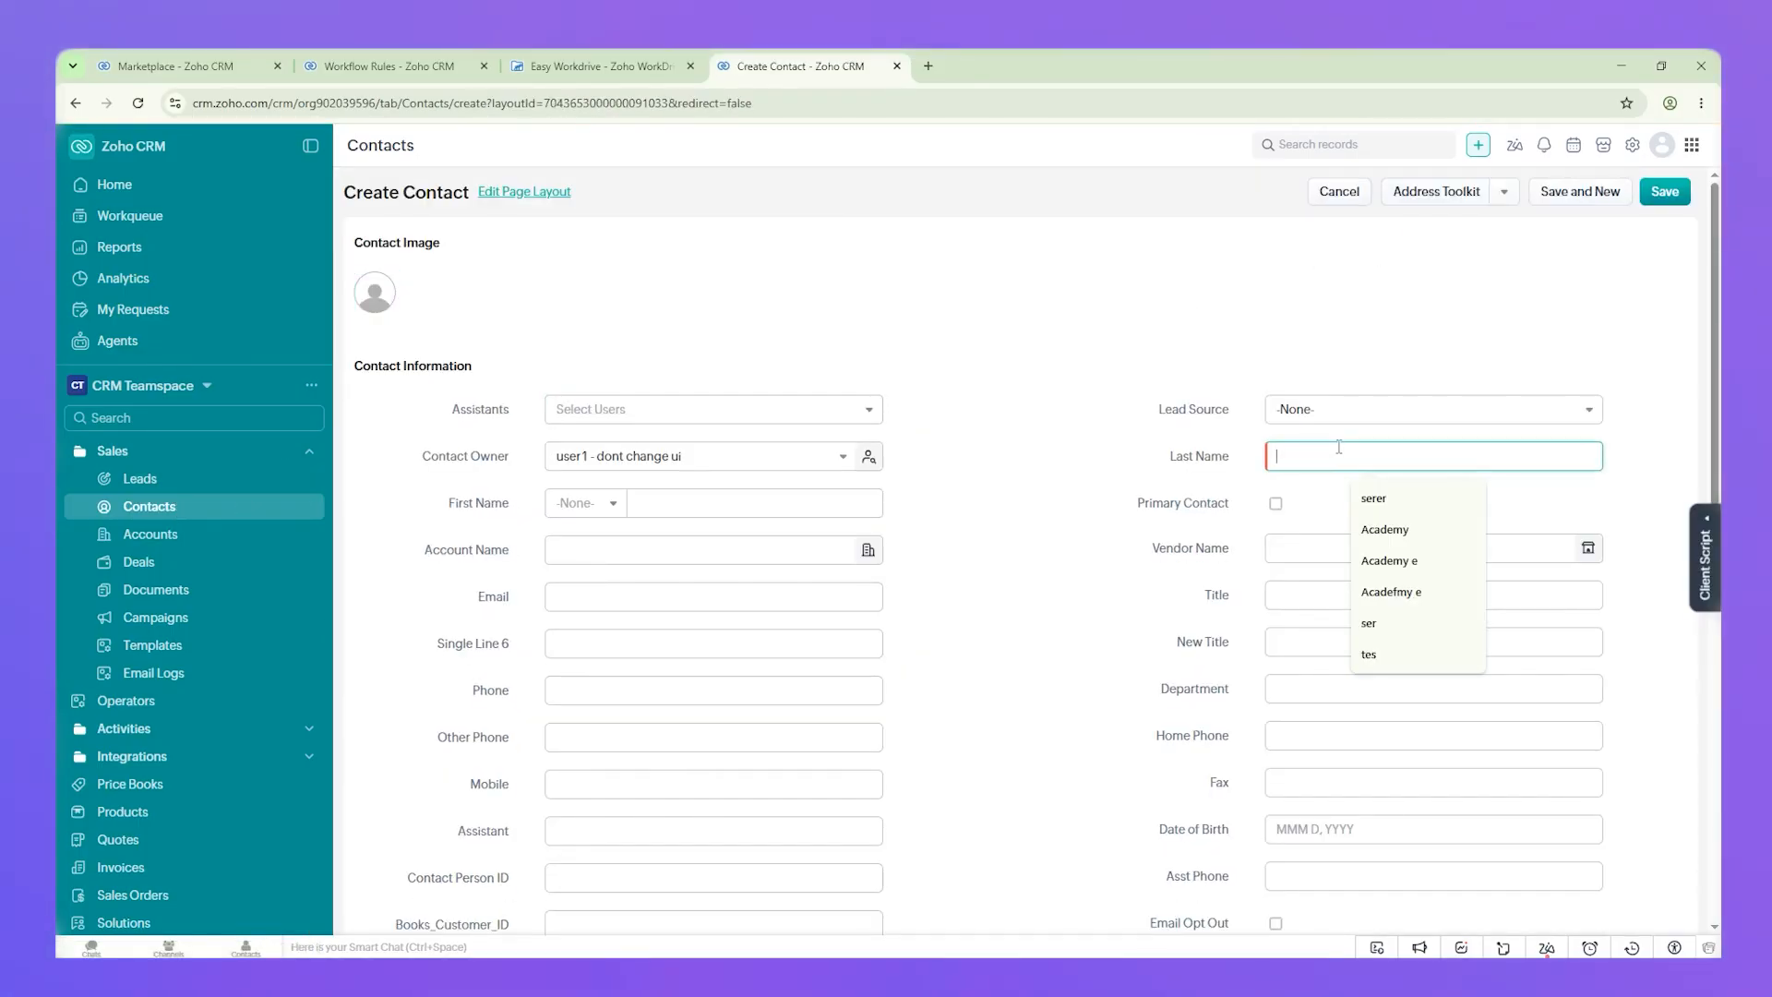
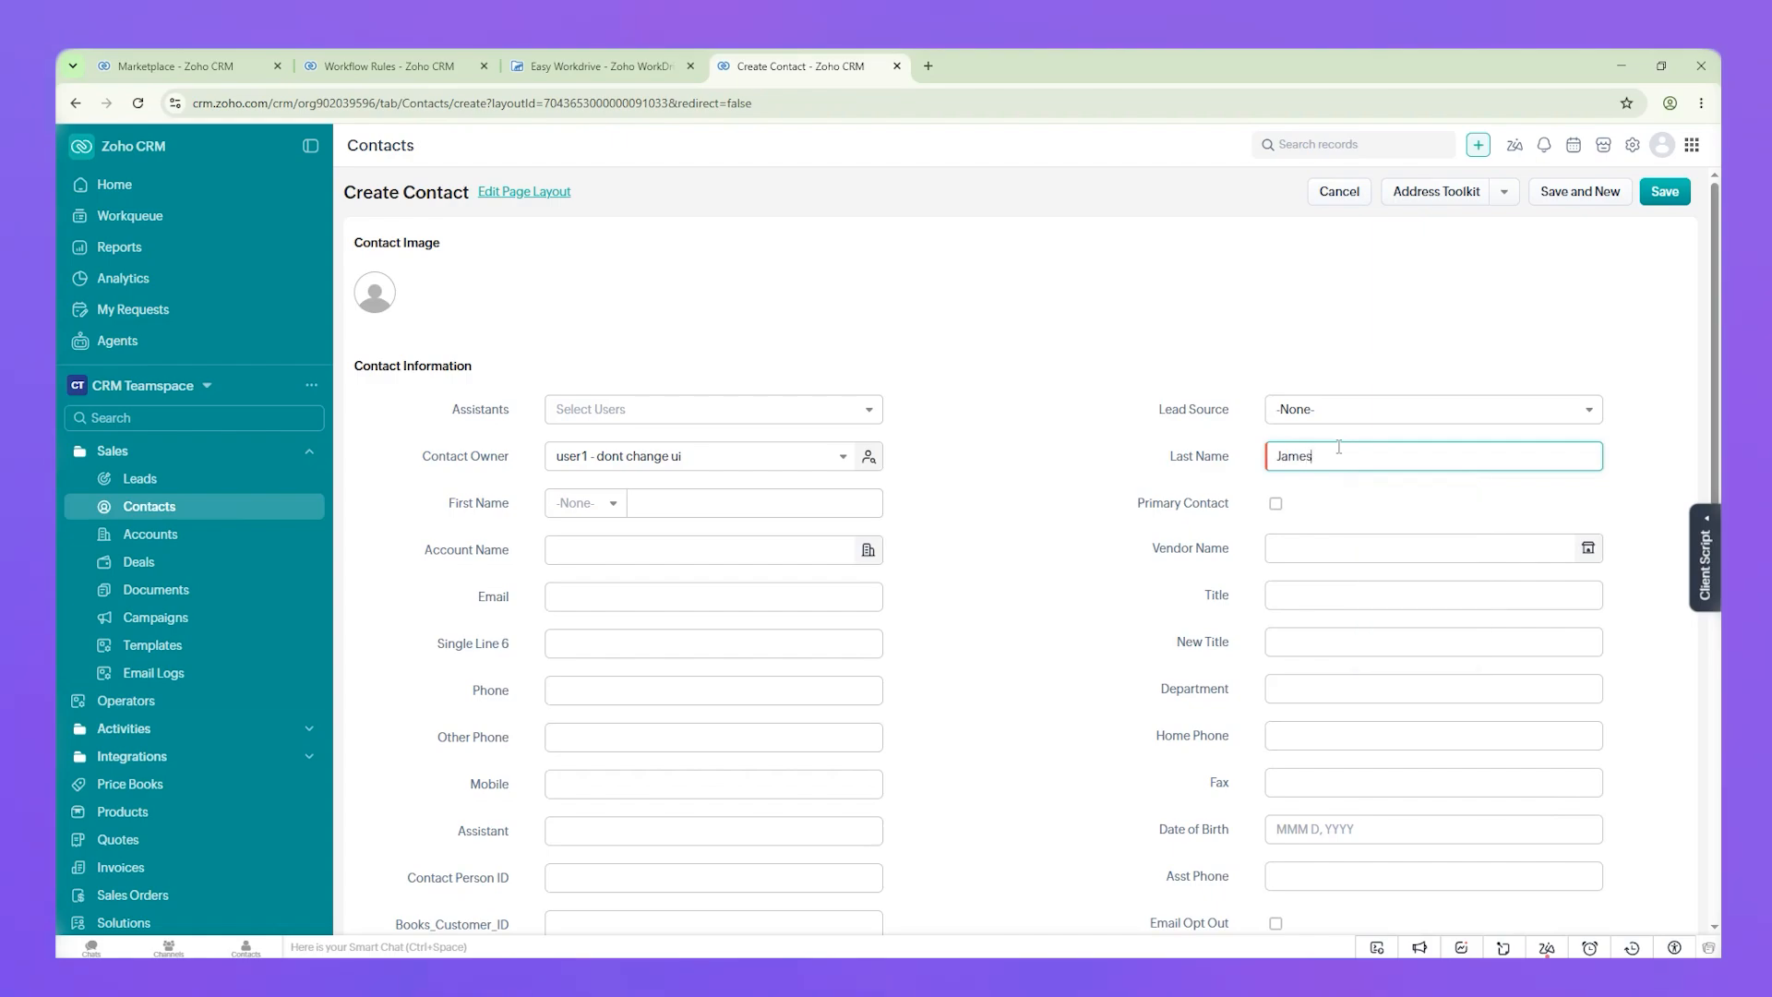
{"action": "left_click", "coordinate": [805, 509]}
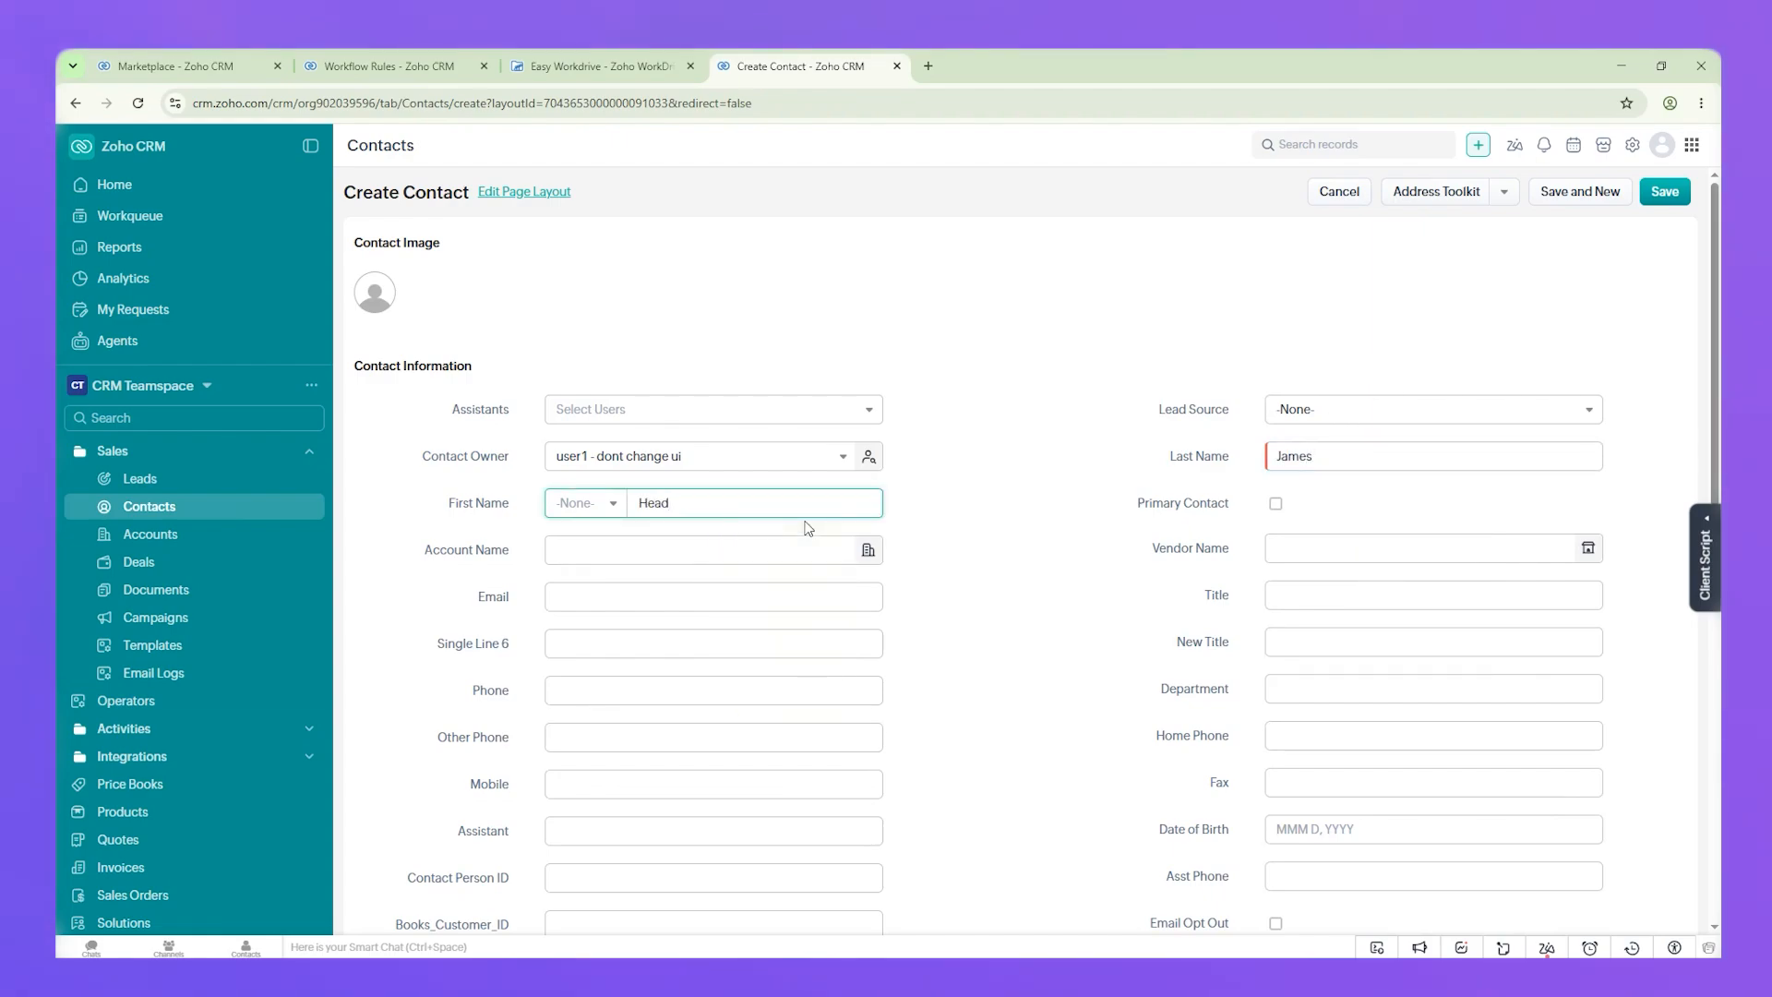
{"action": "left_click", "coordinate": [1662, 192]}
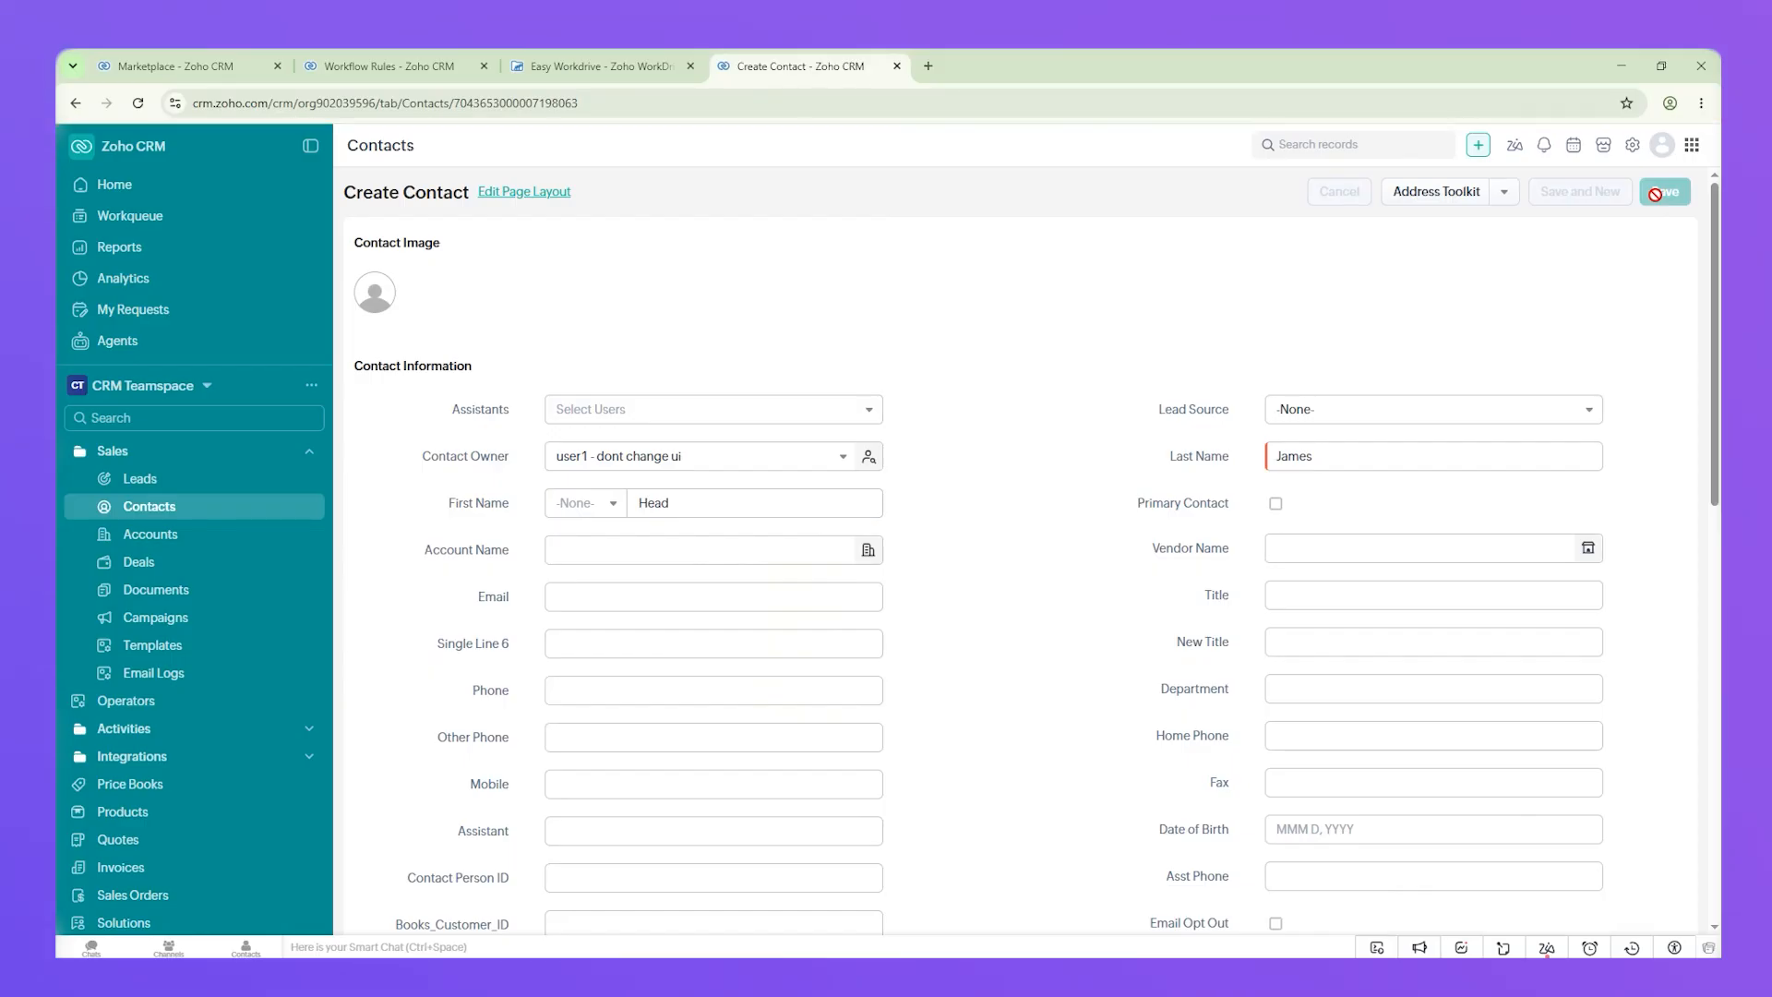
Step: Check the contact's timeline folder-ID update, then view its empty easyWorkdrive folder
{"action": "left_click", "coordinate": [709, 263]}
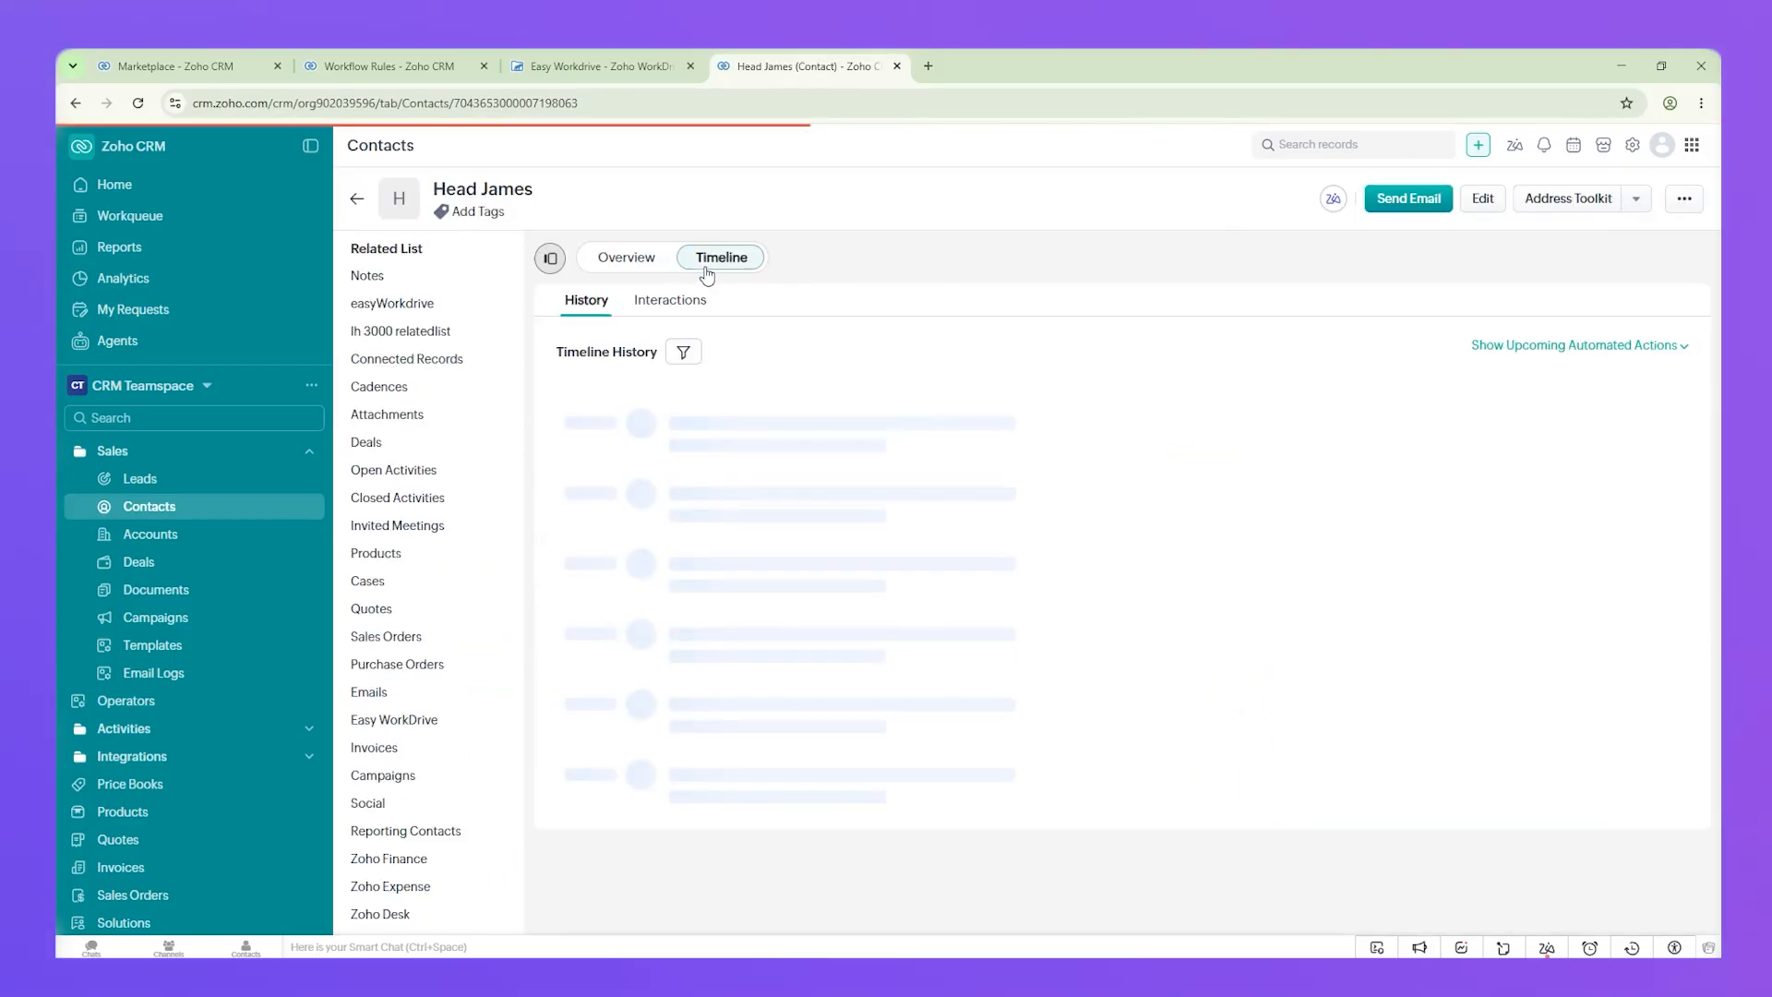
{"action": "left_click_drag", "start_coordinate": [883, 515], "coordinate": [1047, 520]}
{"action": "double_click", "coordinate": [1085, 519]}
{"action": "left_click", "coordinate": [643, 269]}
{"action": "scroll", "coordinate": [452, 776], "scroll_direction": "down", "scroll_amount": 2}
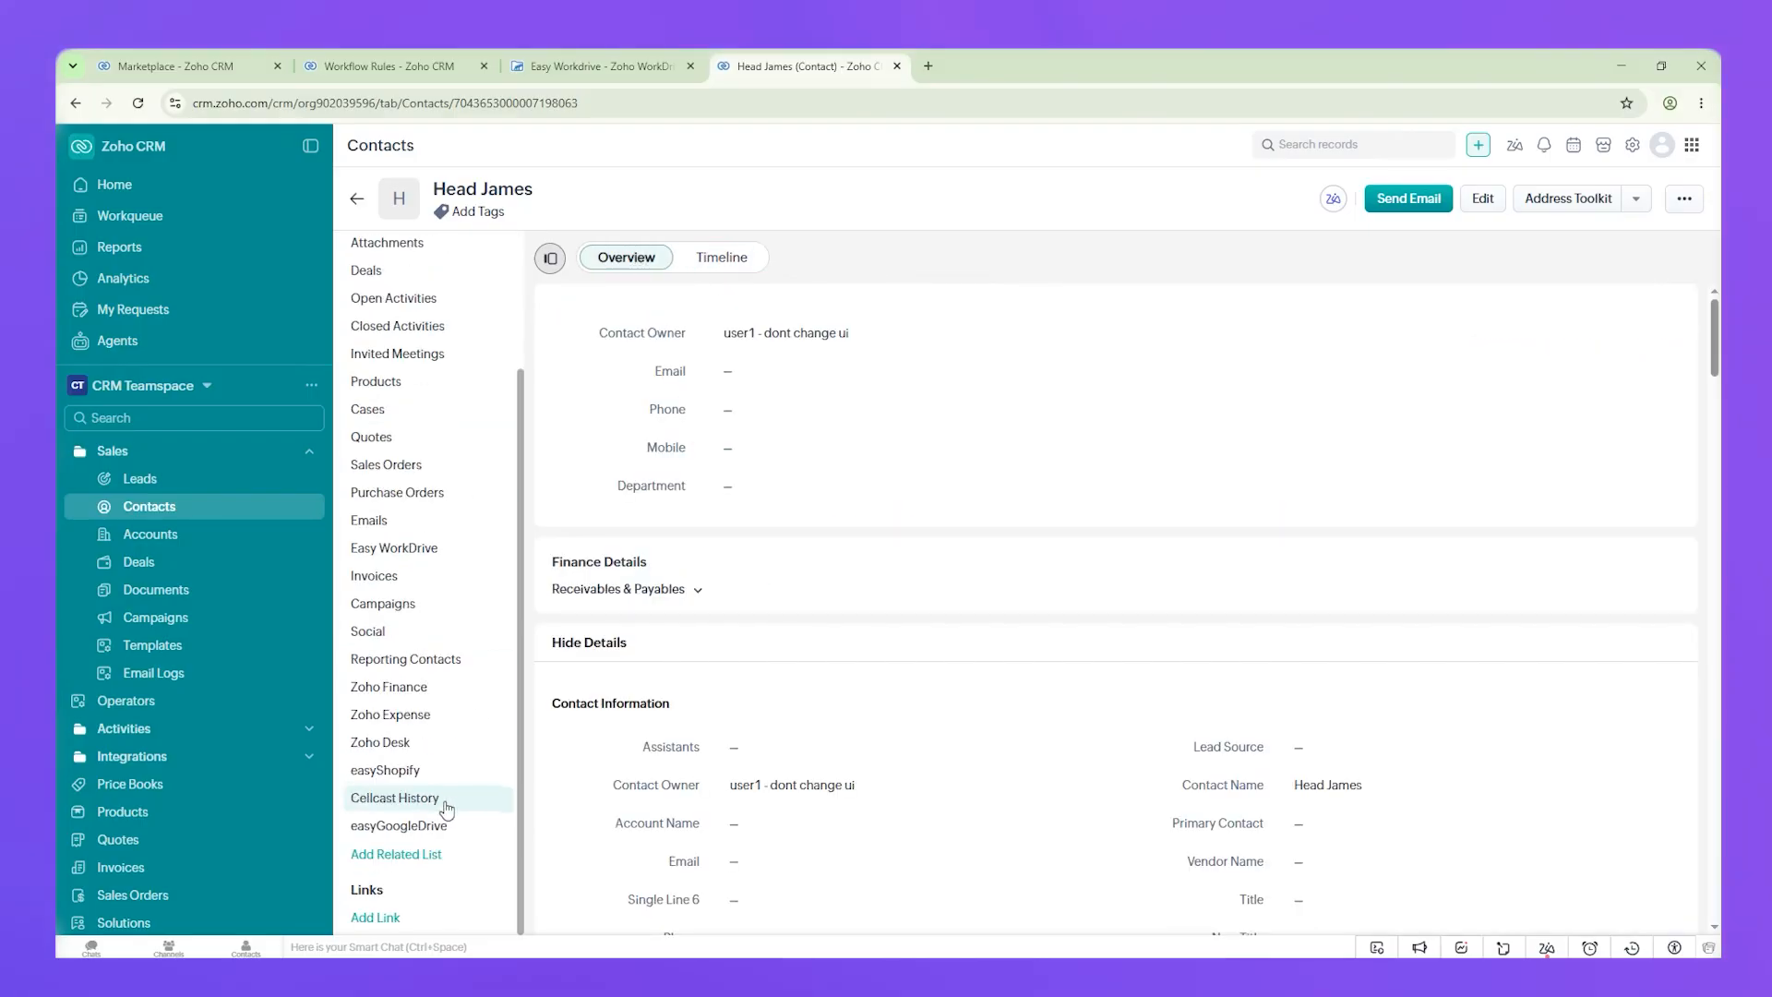
{"action": "scroll", "coordinate": [427, 406], "scroll_direction": "up", "scroll_amount": 2}
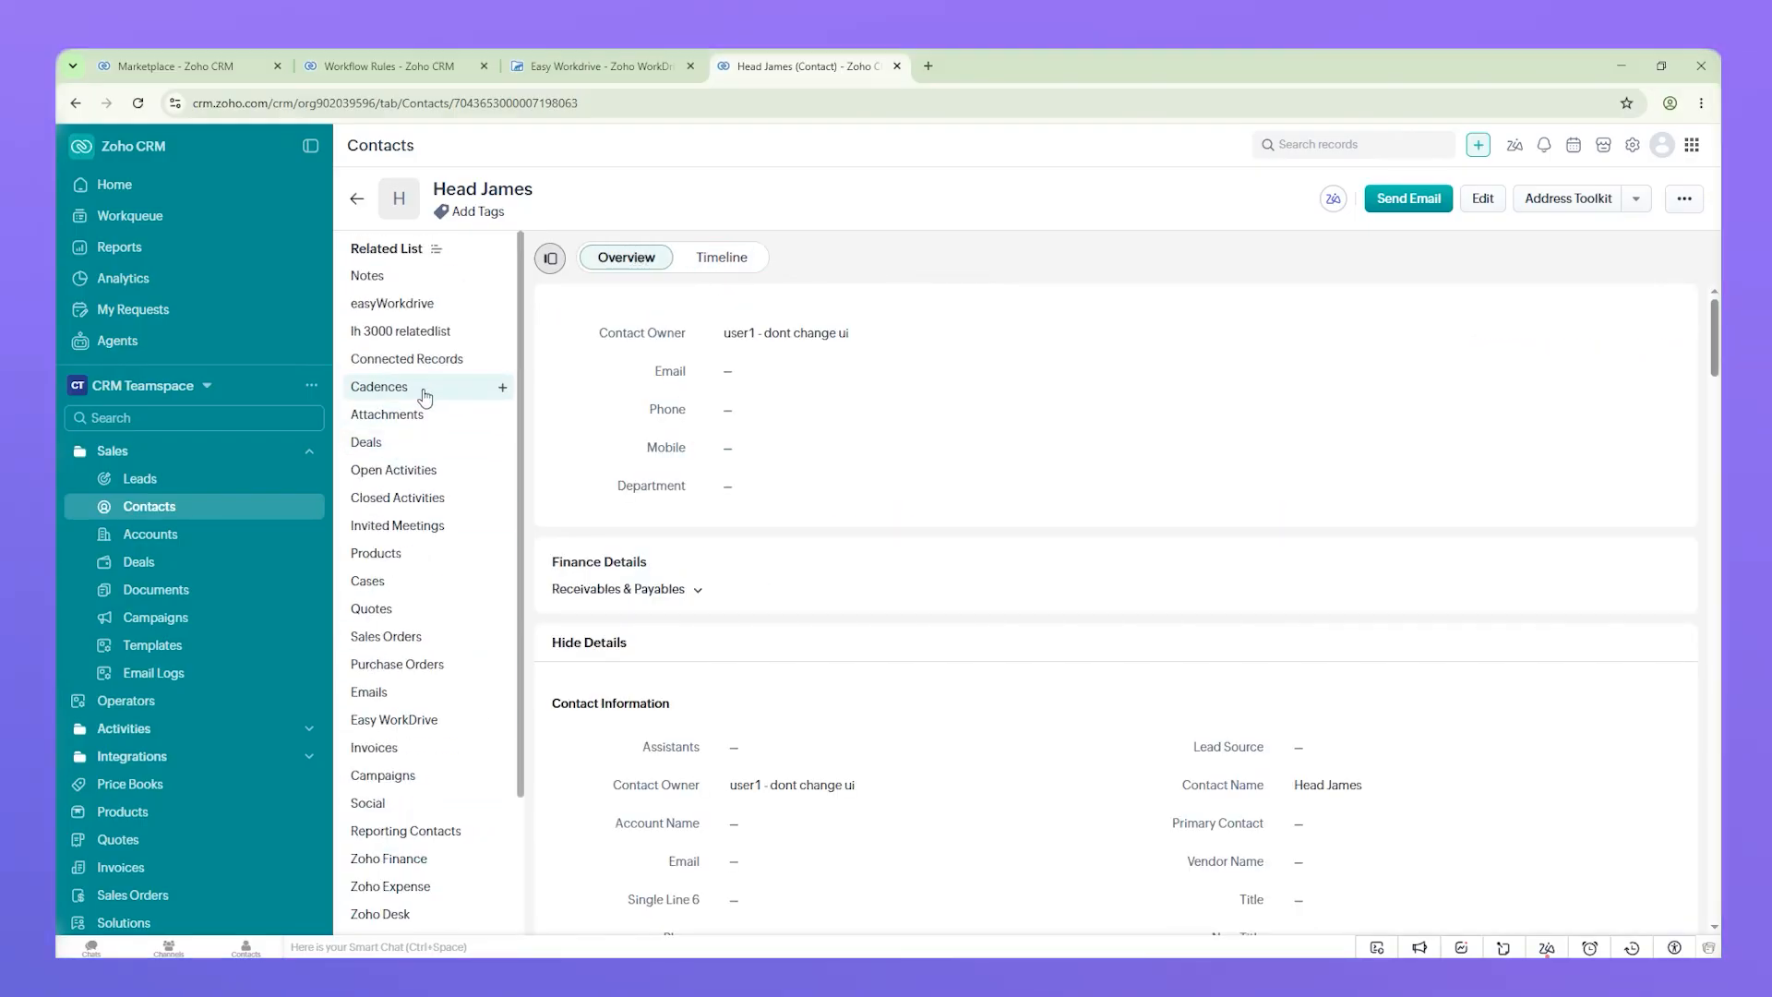
{"action": "left_click", "coordinate": [424, 304]}
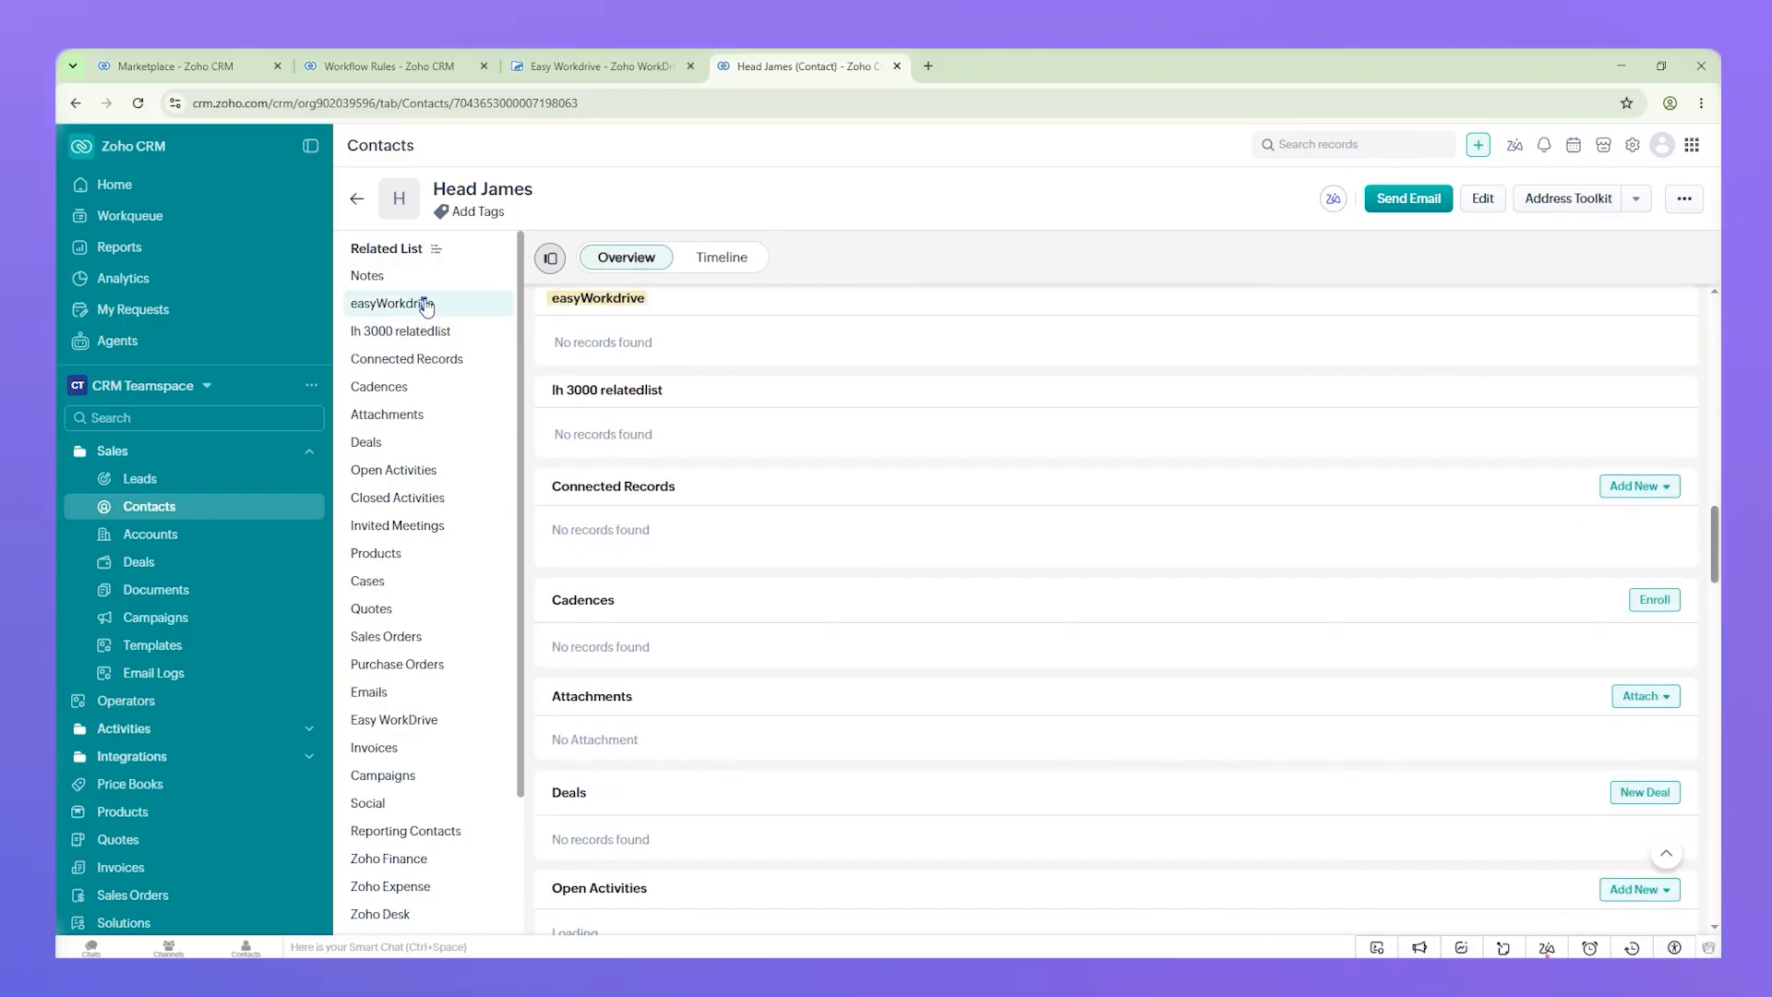
{"action": "scroll", "coordinate": [1175, 559], "scroll_direction": "up", "scroll_amount": 2}
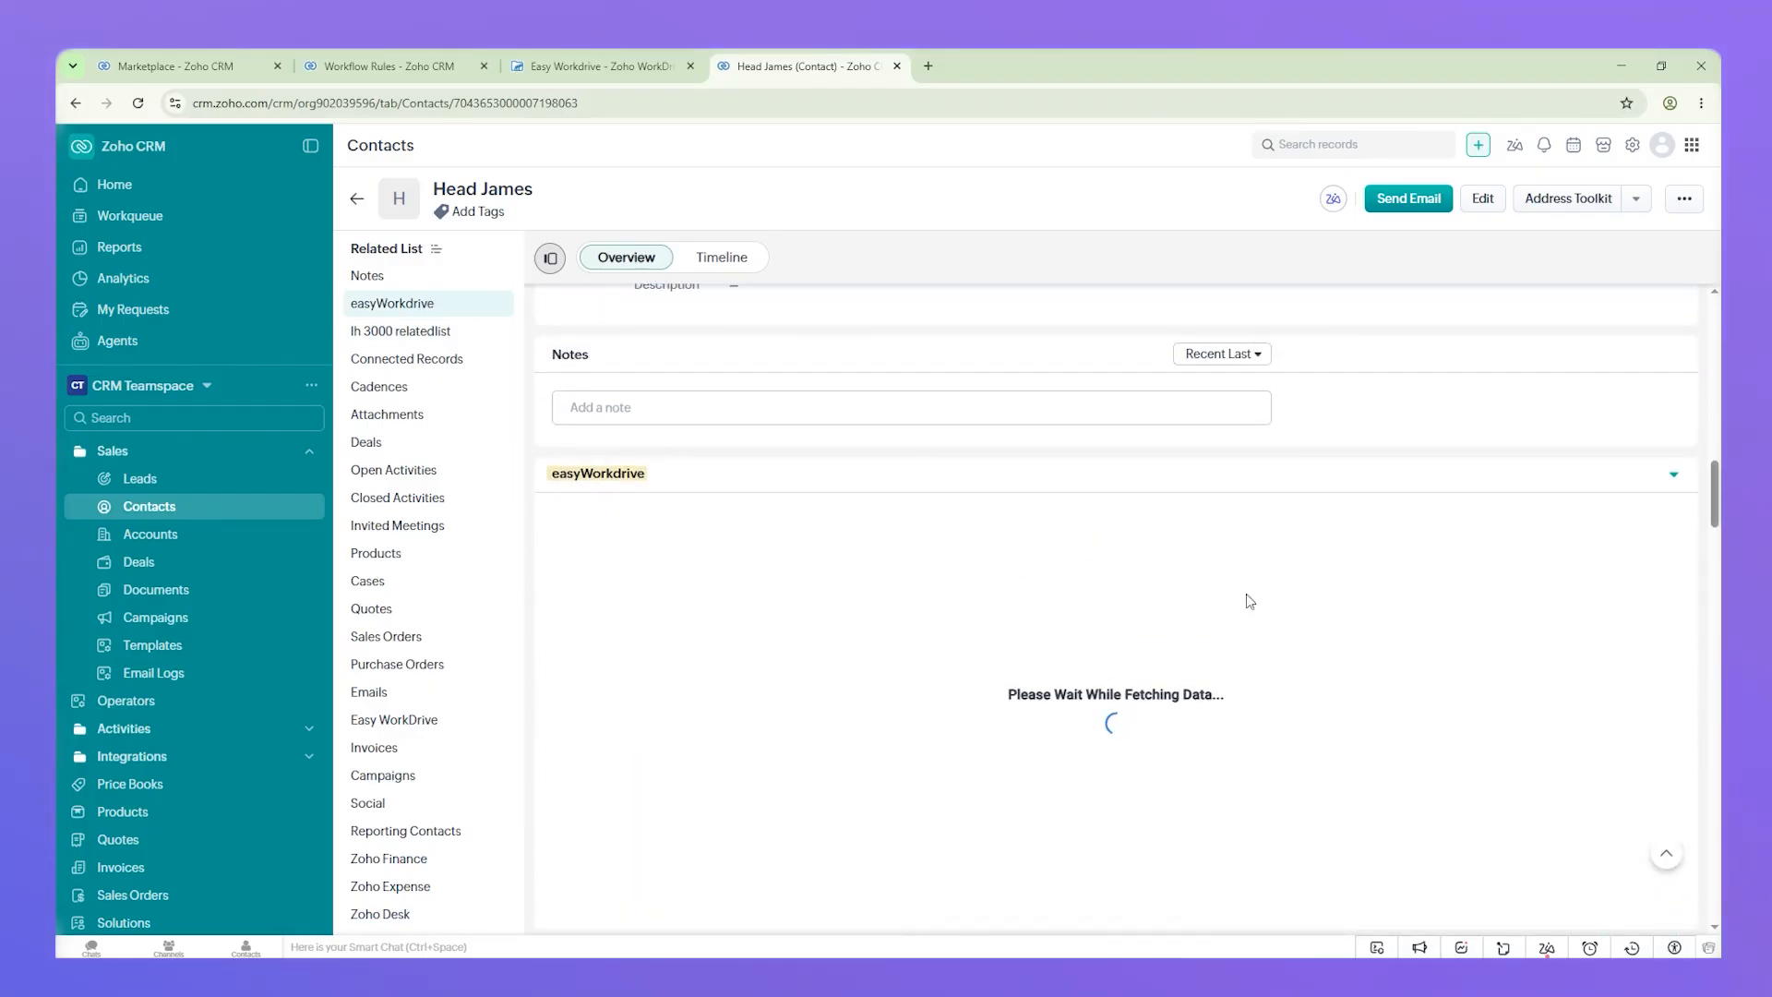
{"action": "scroll", "coordinate": [1122, 654], "scroll_direction": "down", "scroll_amount": 1}
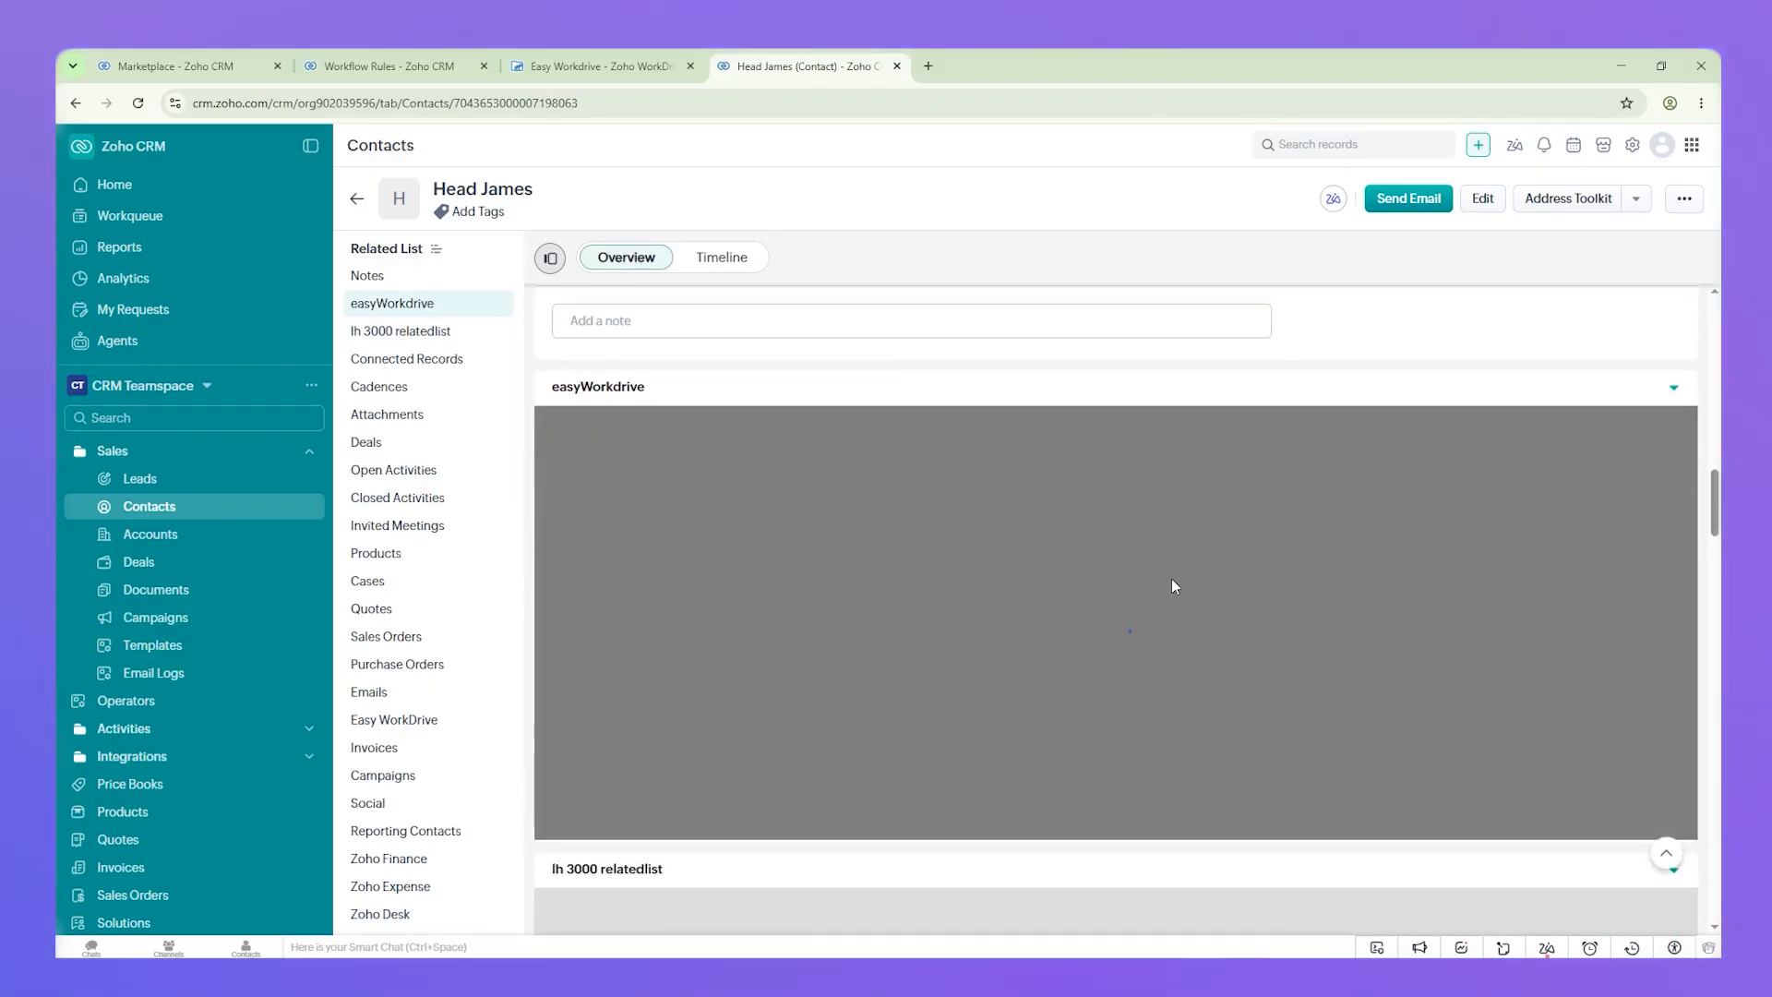
{"action": "scroll", "coordinate": [573, 588], "scroll_direction": "up", "scroll_amount": 2}
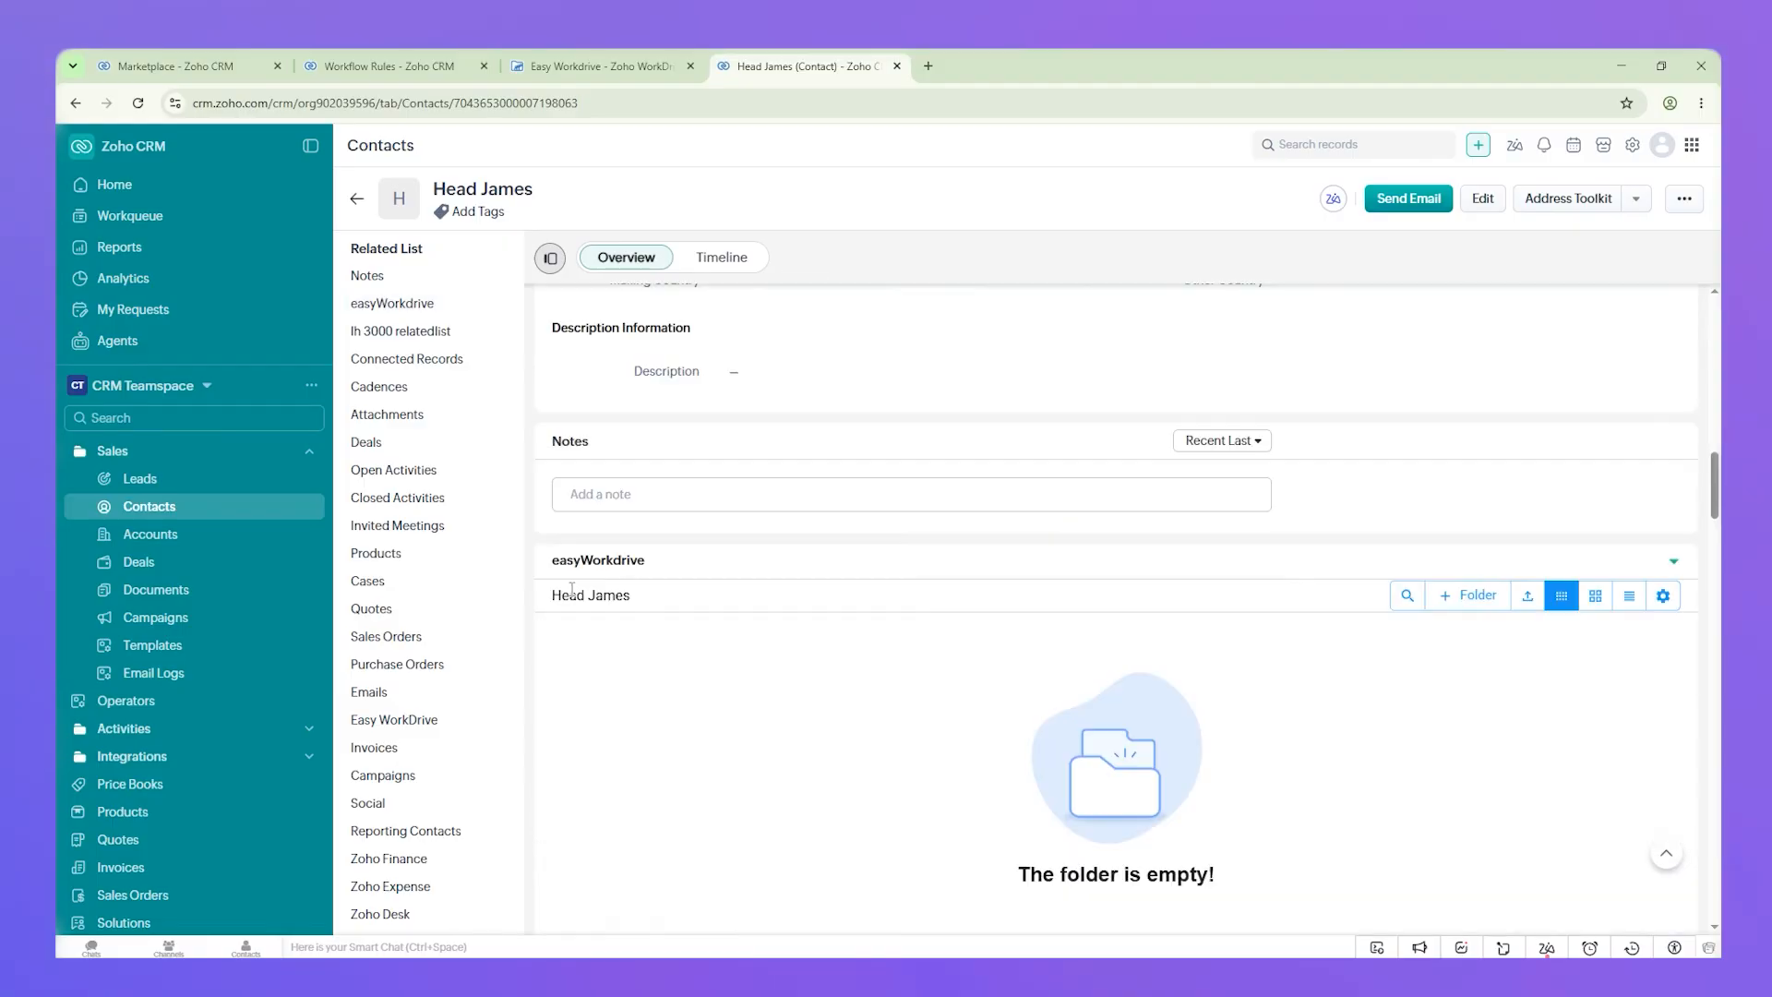
Step: Add a deal named Deal-0001 for this contact and save it
{"action": "left_click", "coordinate": [501, 443]}
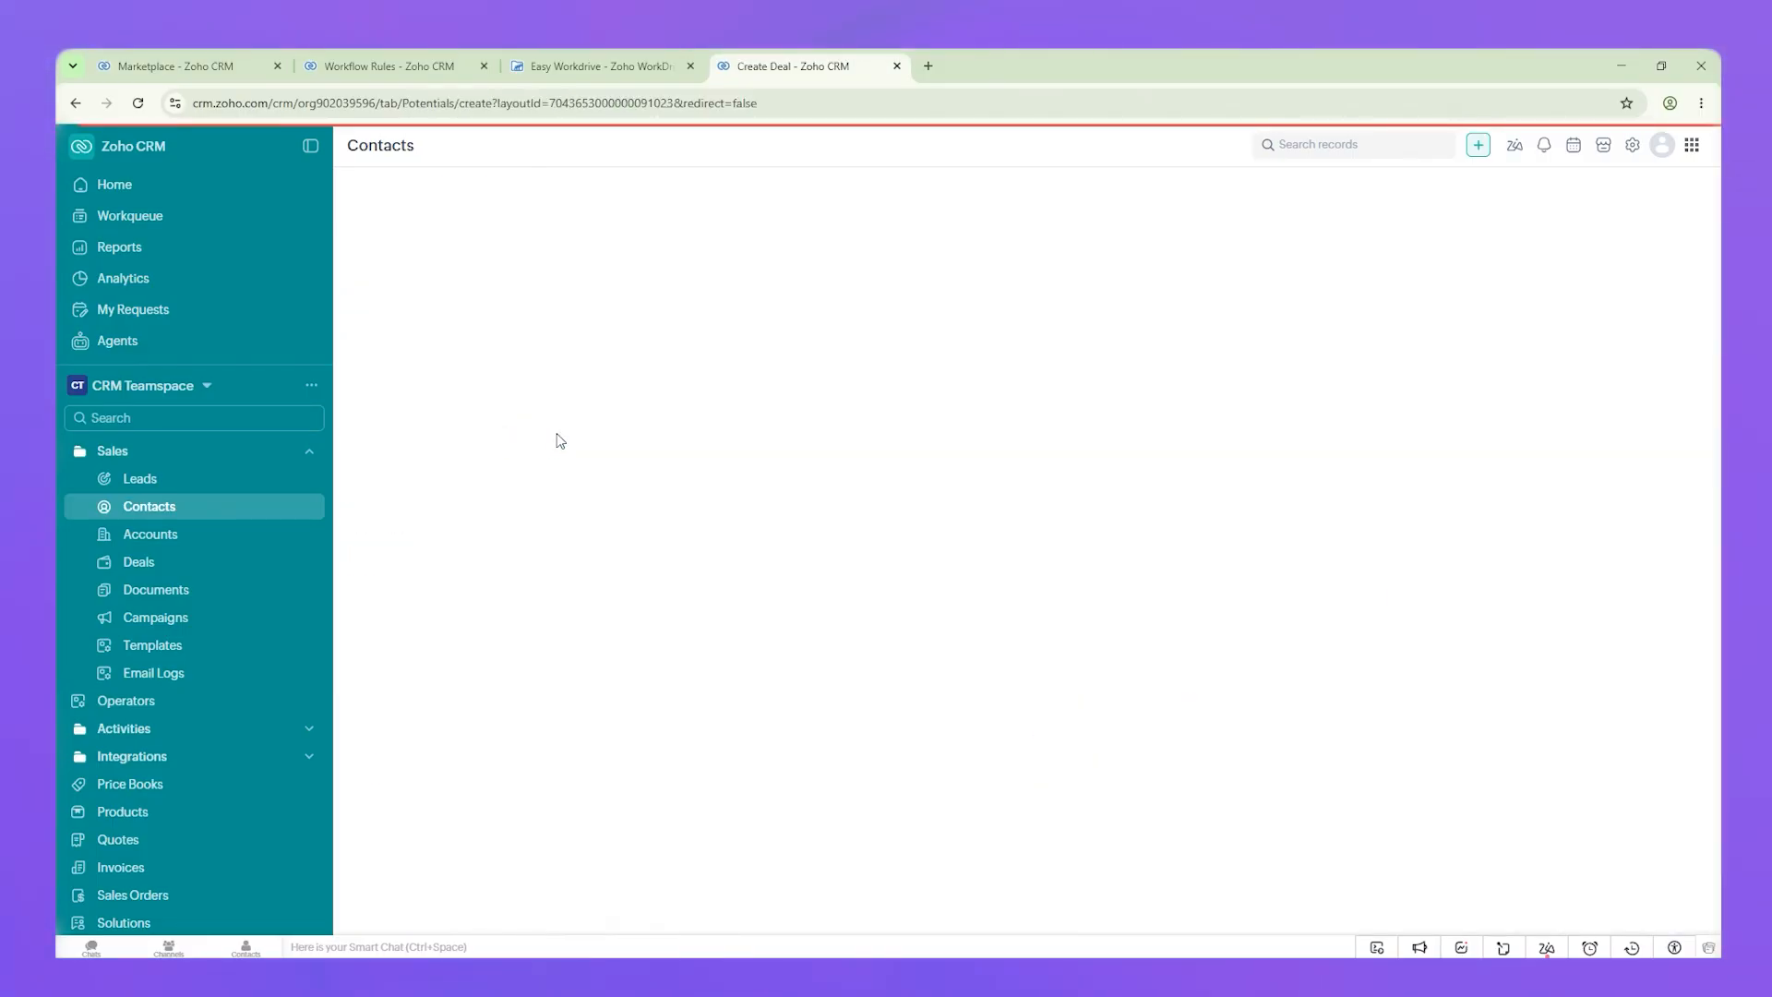
{"action": "left_click", "coordinate": [697, 331]}
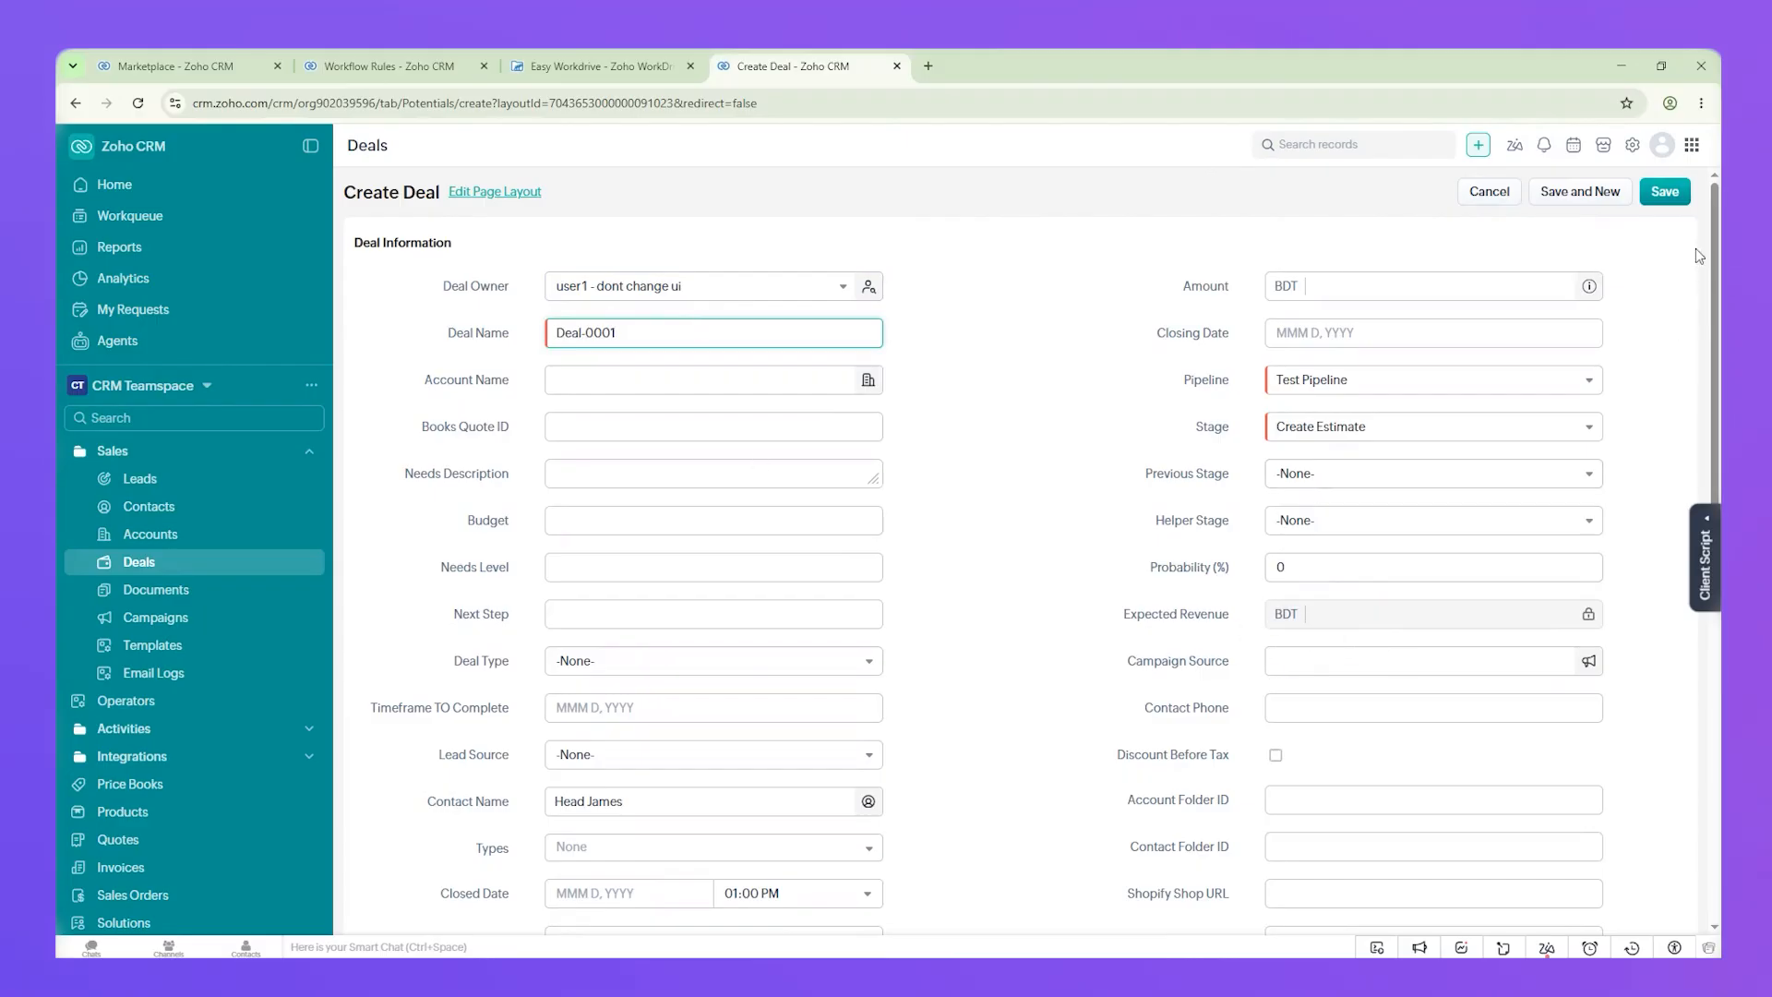
{"action": "left_click", "coordinate": [1666, 192]}
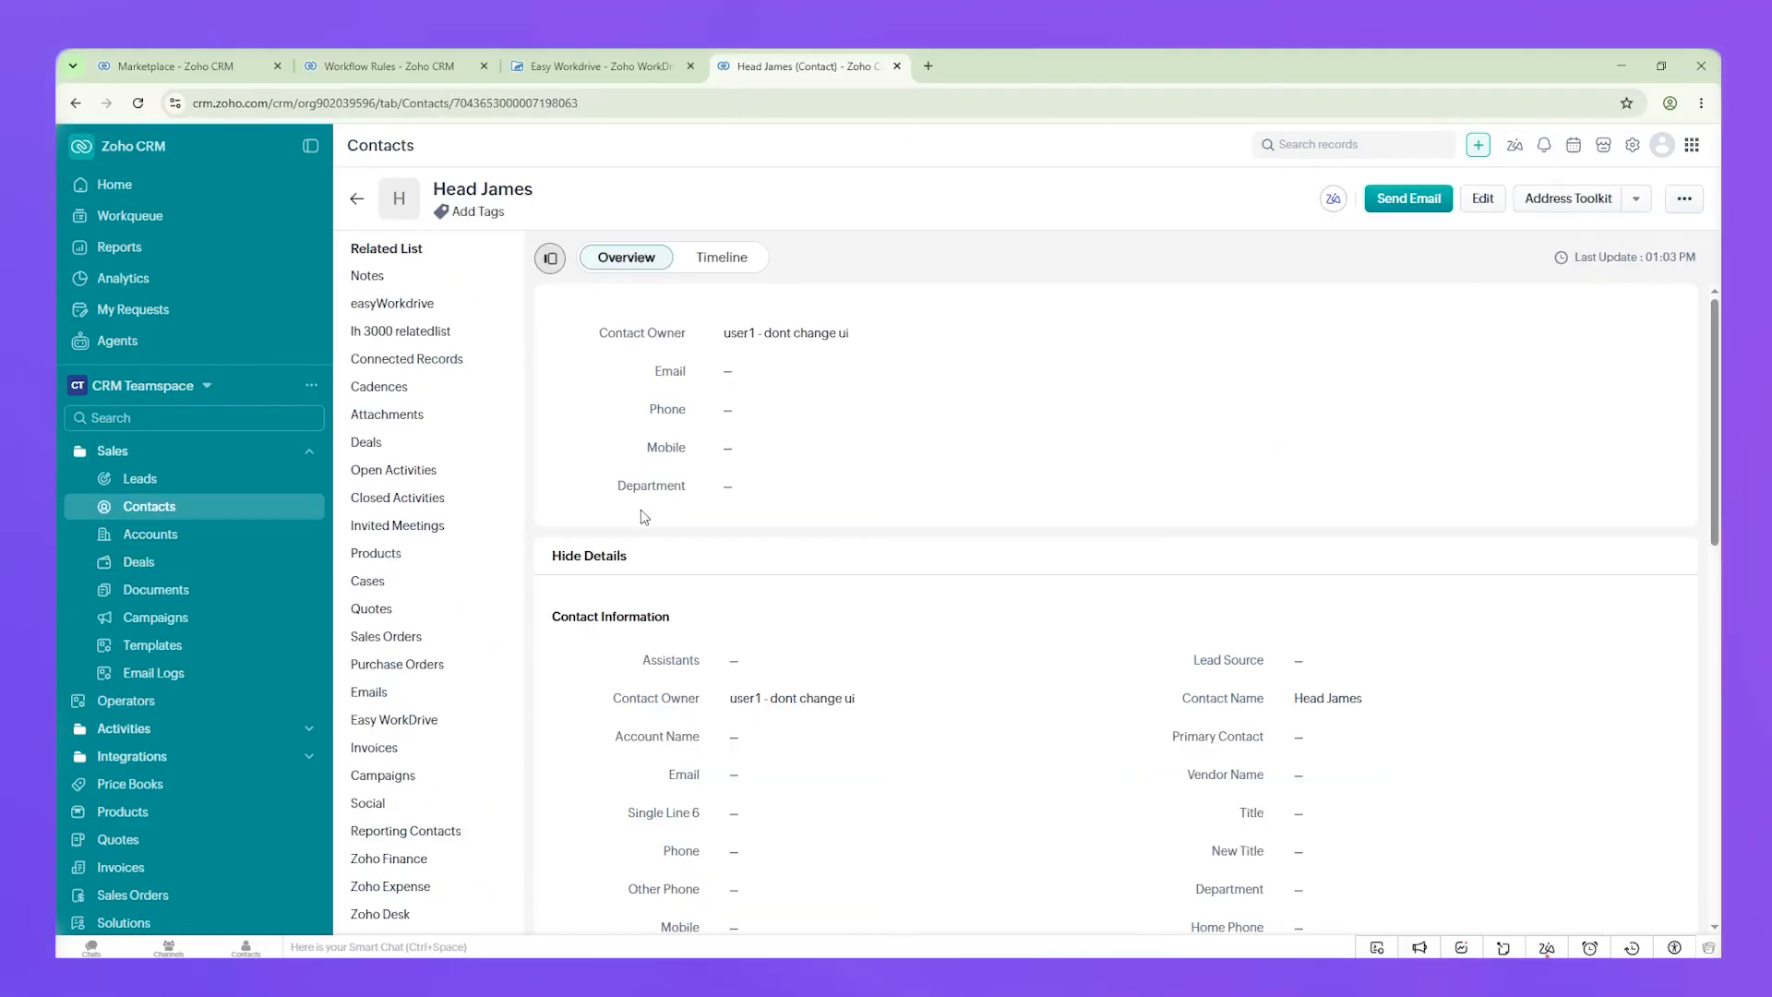
Step: Open the contact's Deal-0001 record in a new browser tab
{"action": "left_click", "coordinate": [406, 442]}
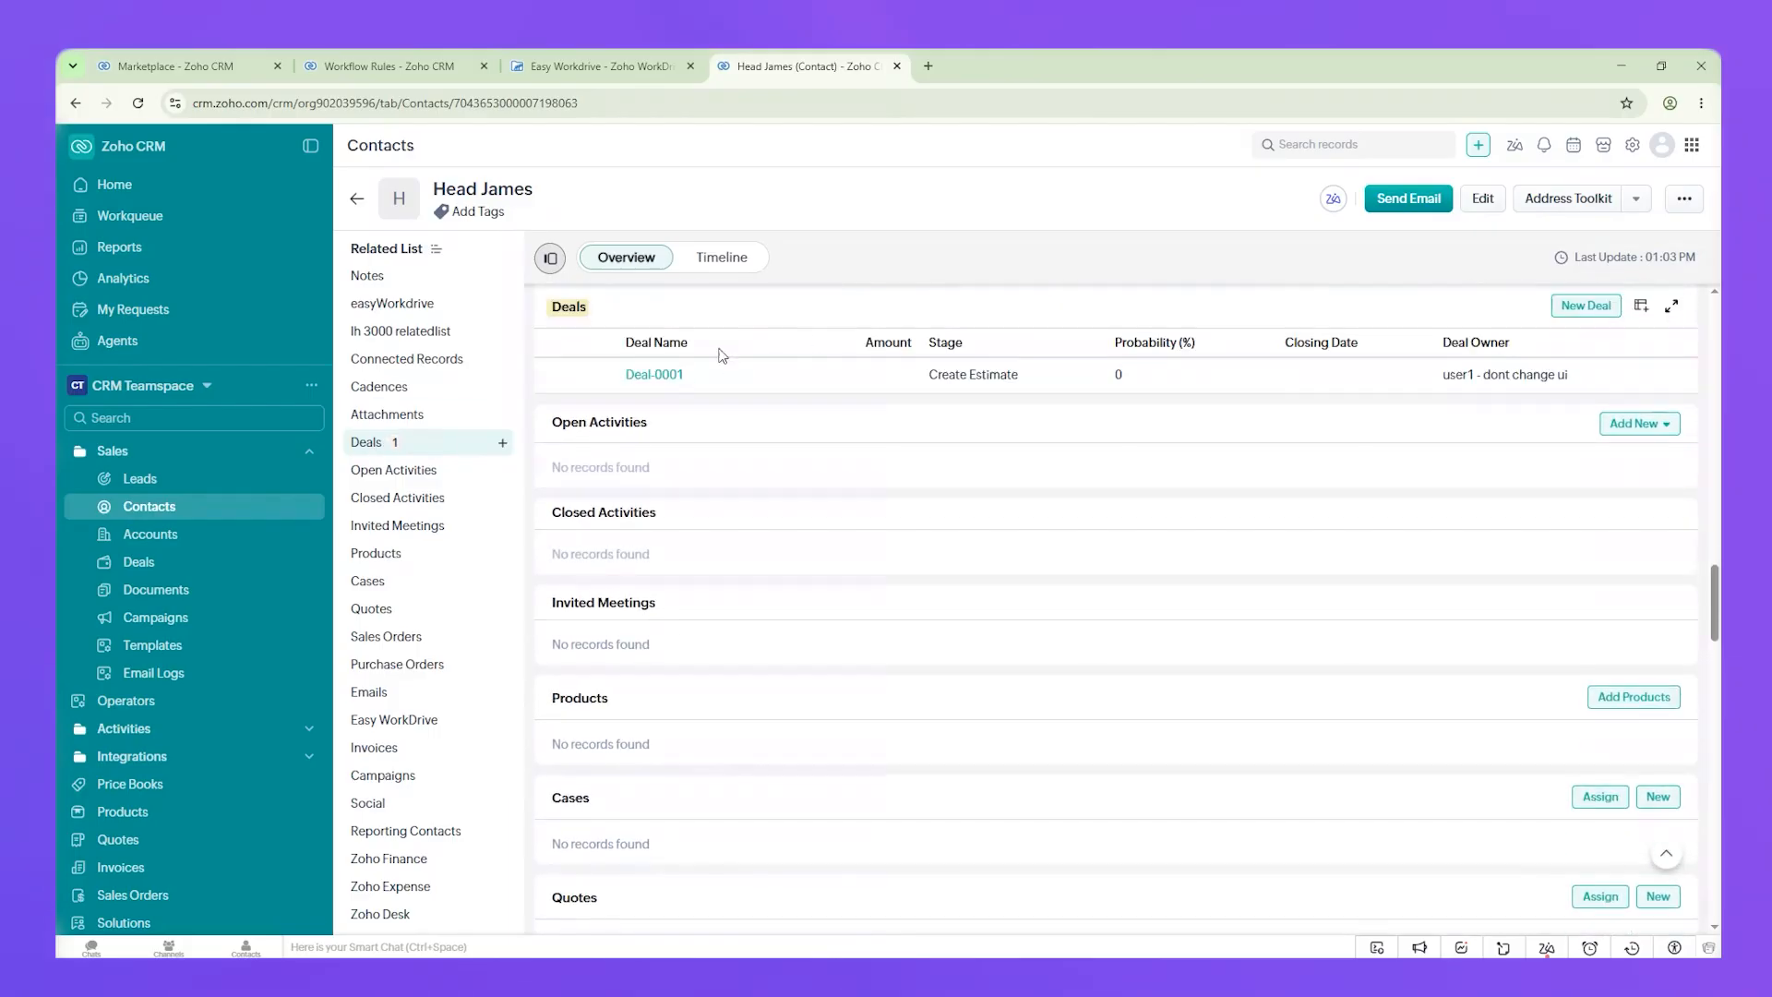
{"action": "right_click", "coordinate": [657, 374]}
{"action": "left_click", "coordinate": [744, 414]}
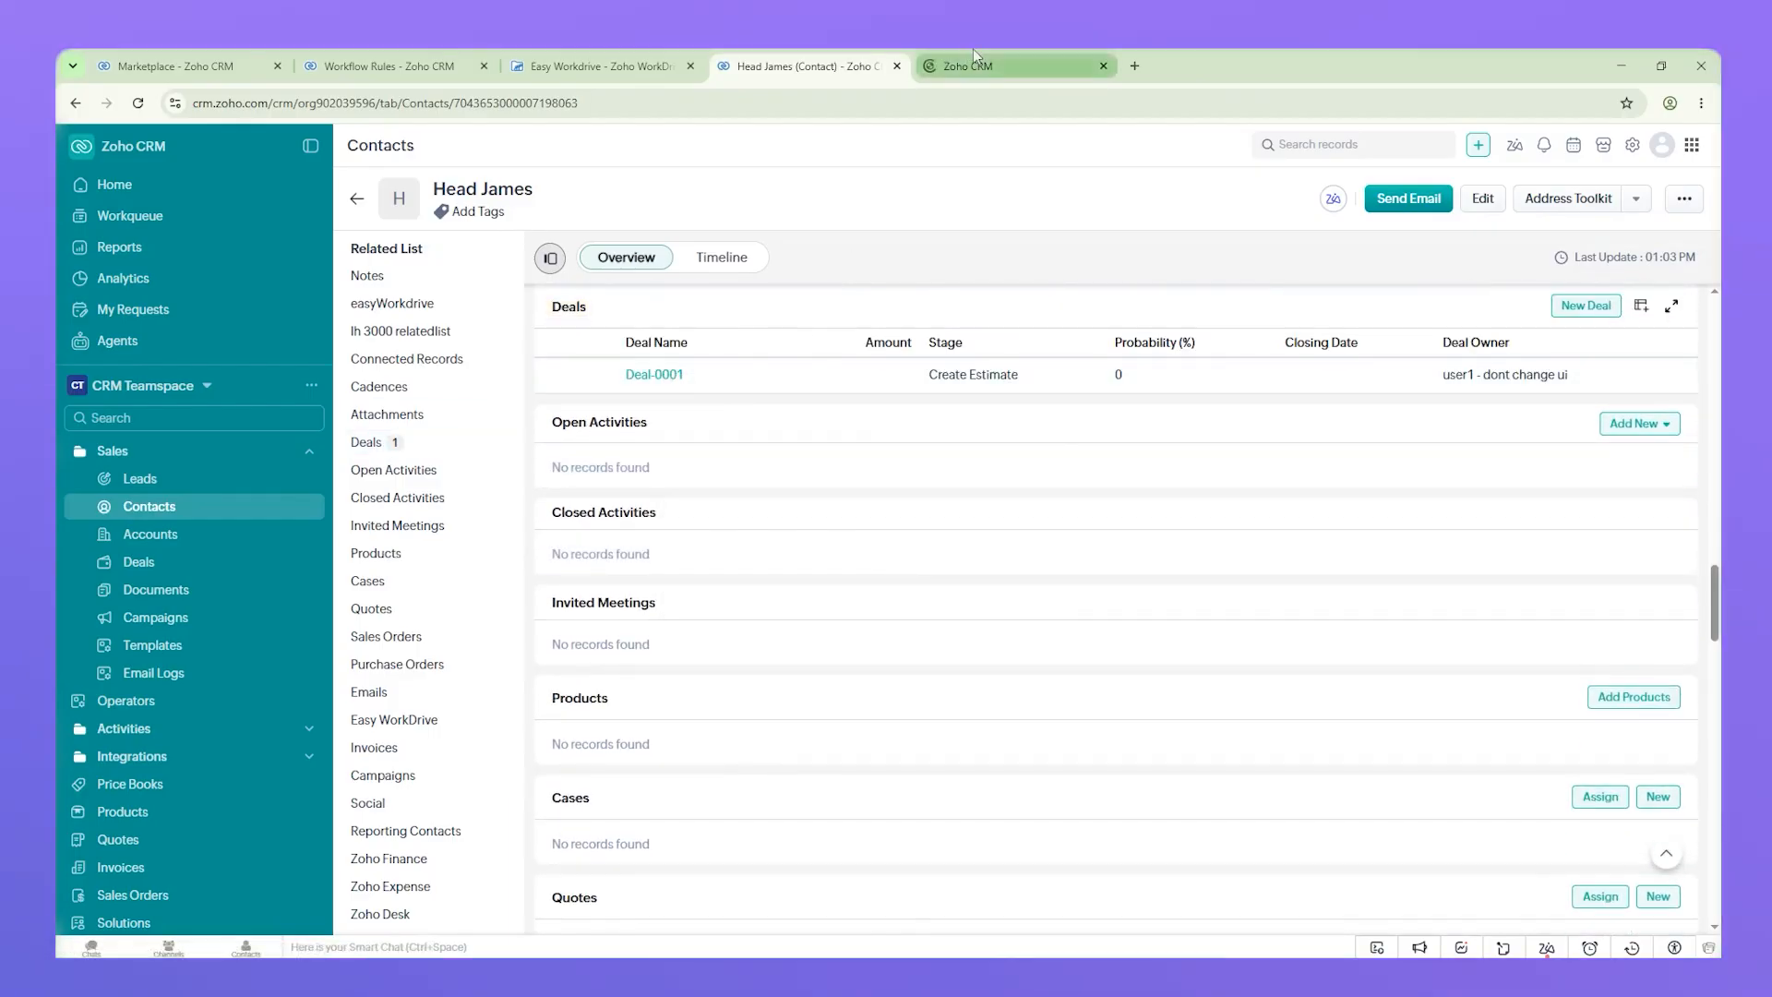
{"action": "left_click", "coordinate": [972, 62]}
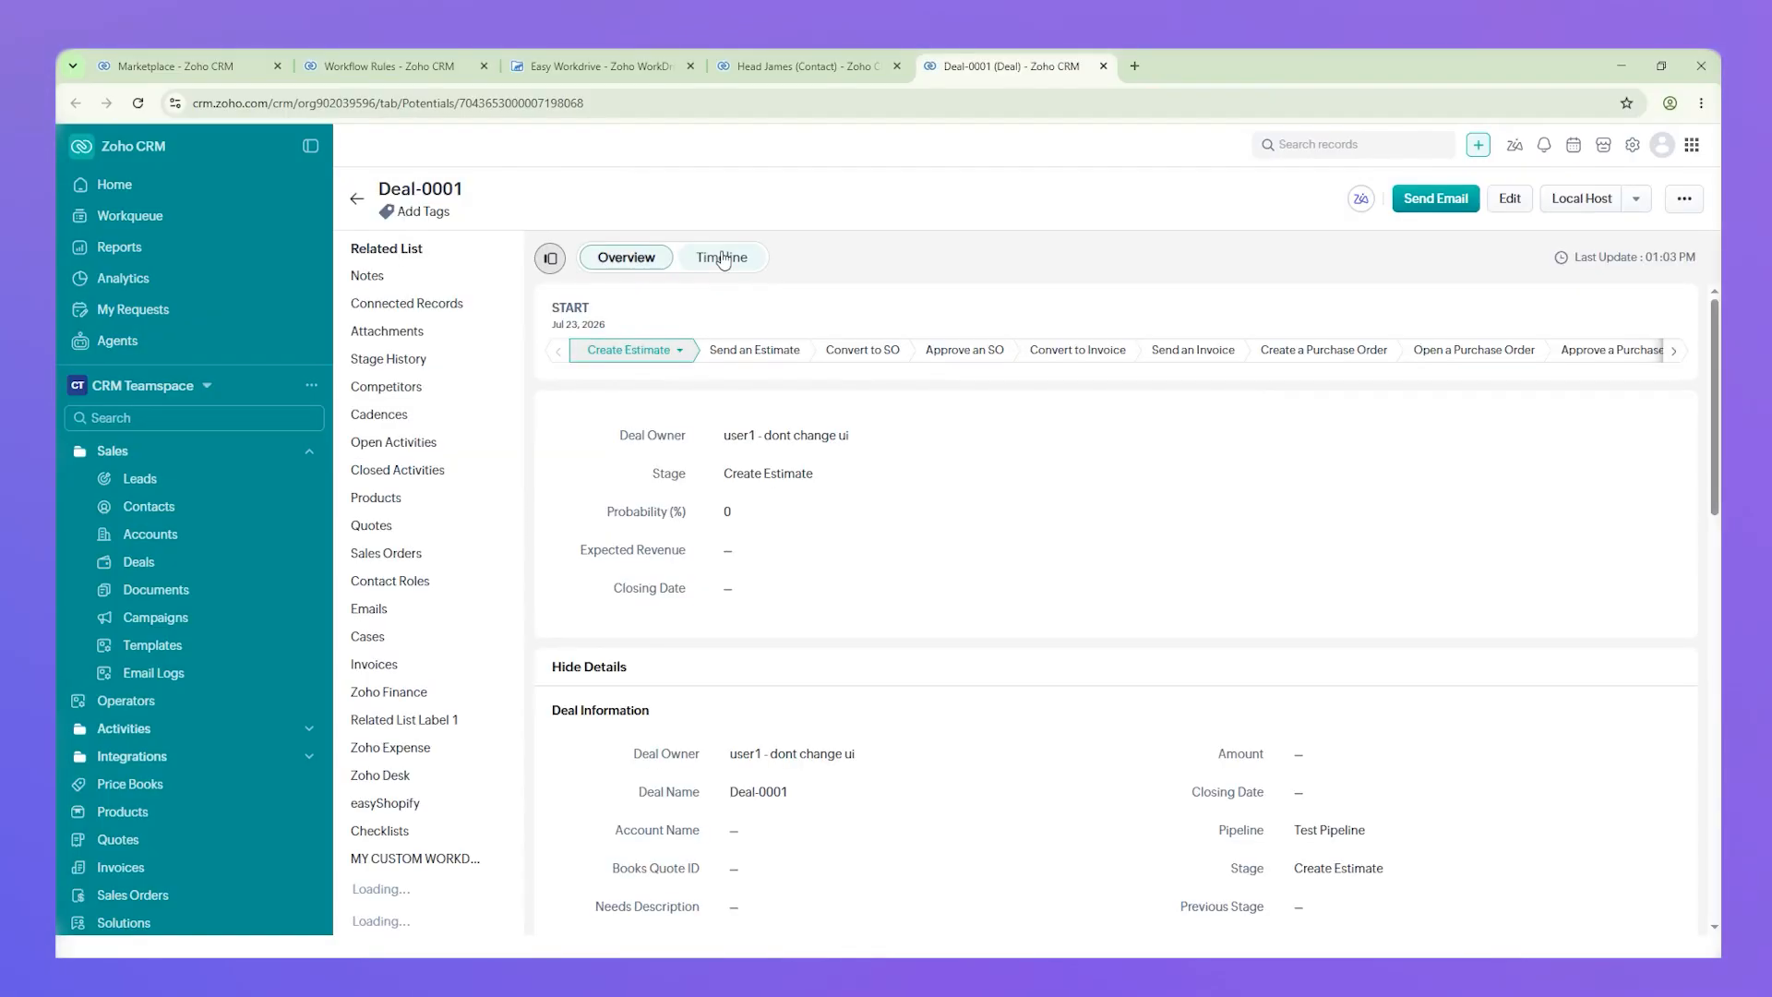
Step: Verify Deal-0001's timeline shows a WorkDrive folder ID, then return to the contact
{"action": "left_click", "coordinate": [724, 258]}
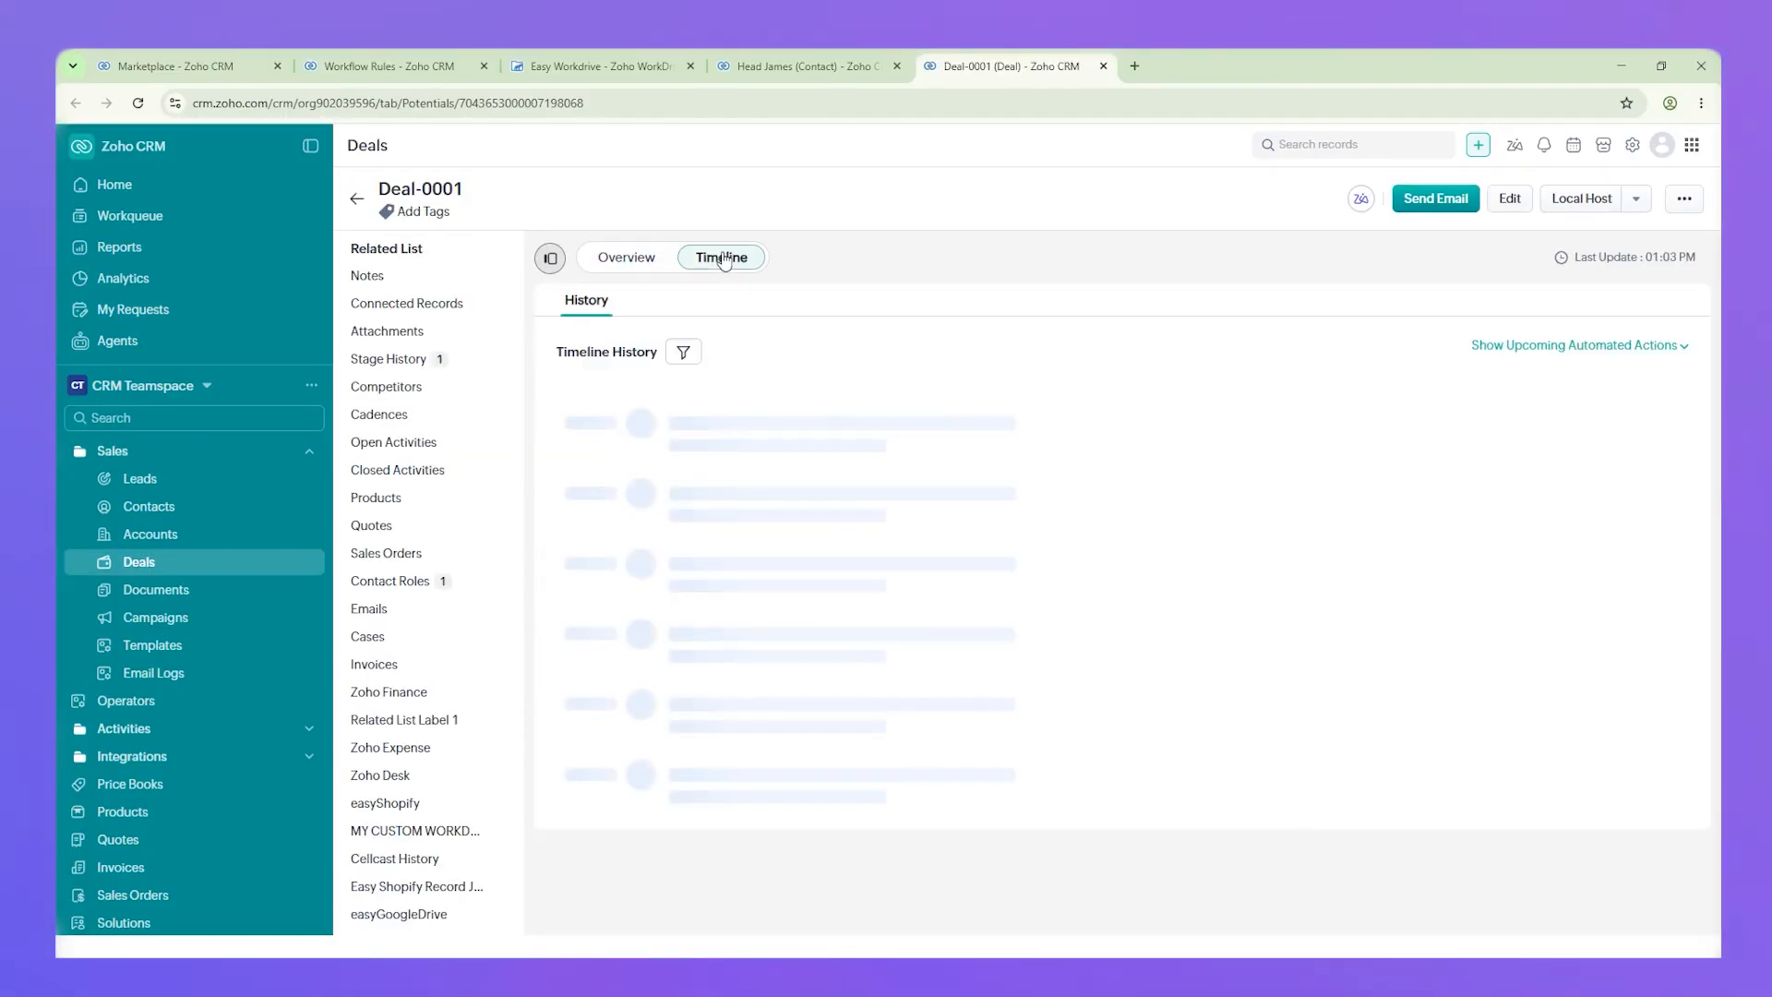
{"action": "left_click_drag", "start_coordinate": [842, 446], "coordinate": [1121, 447]}
{"action": "left_click", "coordinate": [1130, 450]}
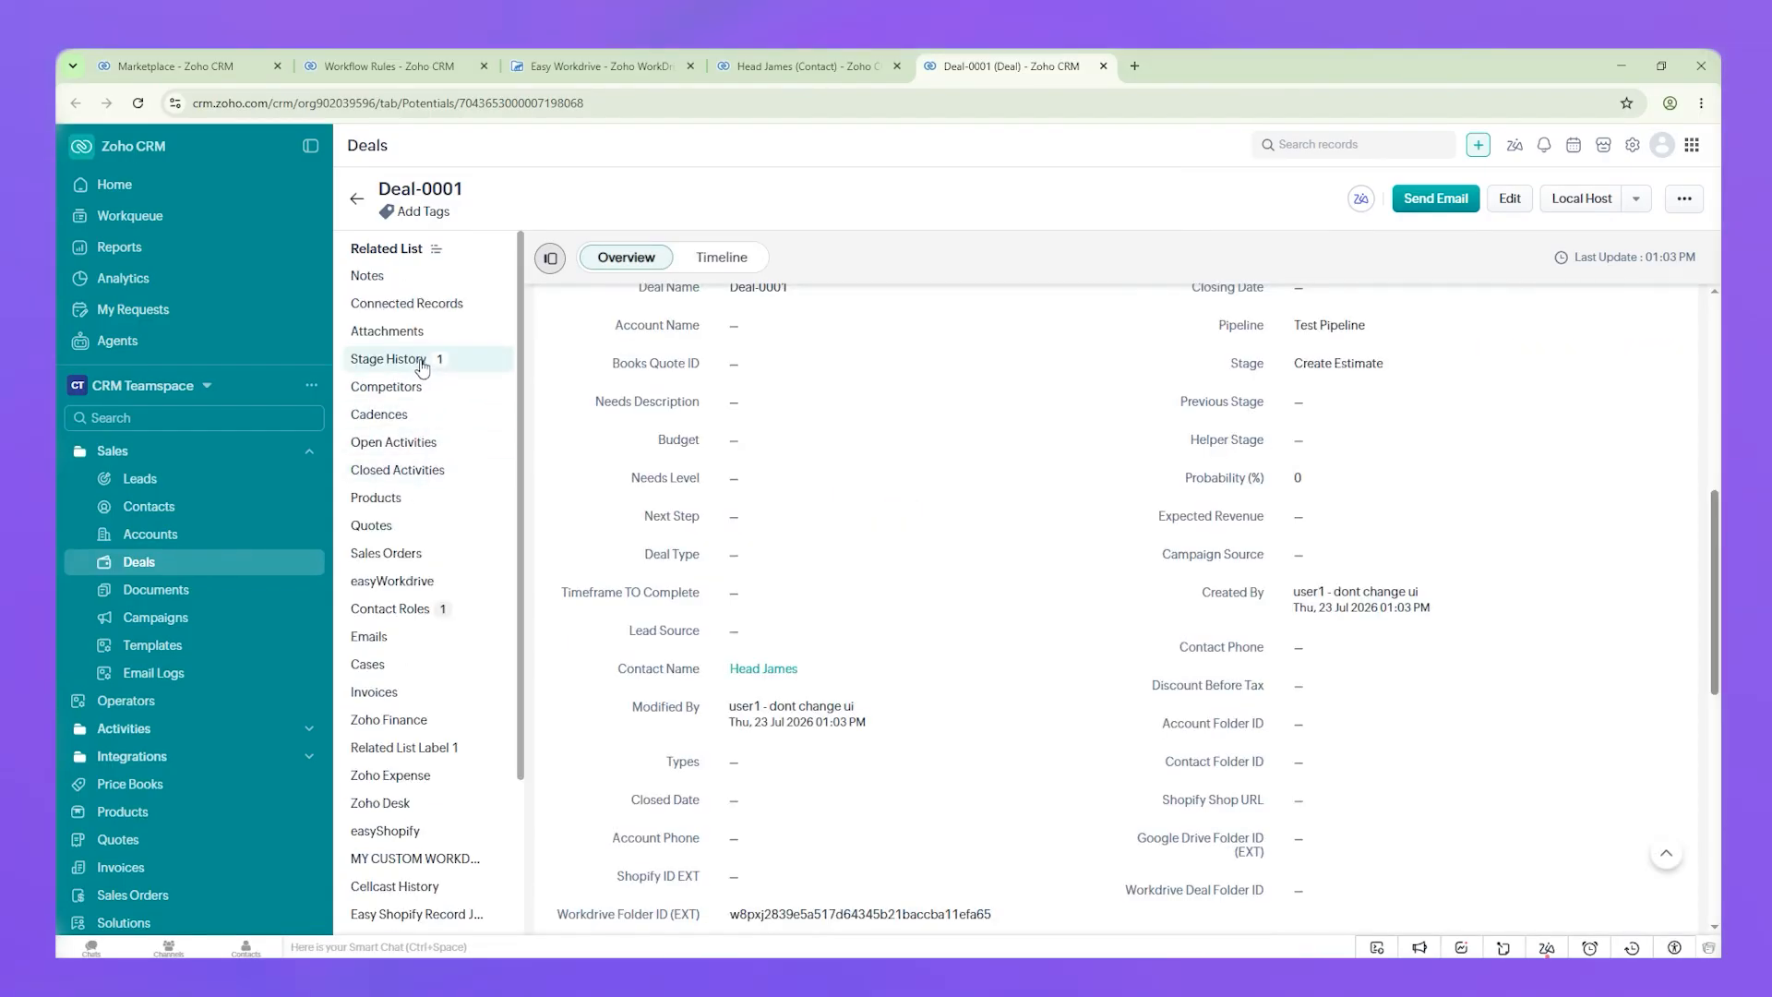
{"action": "scroll", "coordinate": [448, 480], "scroll_direction": "down", "scroll_amount": 3}
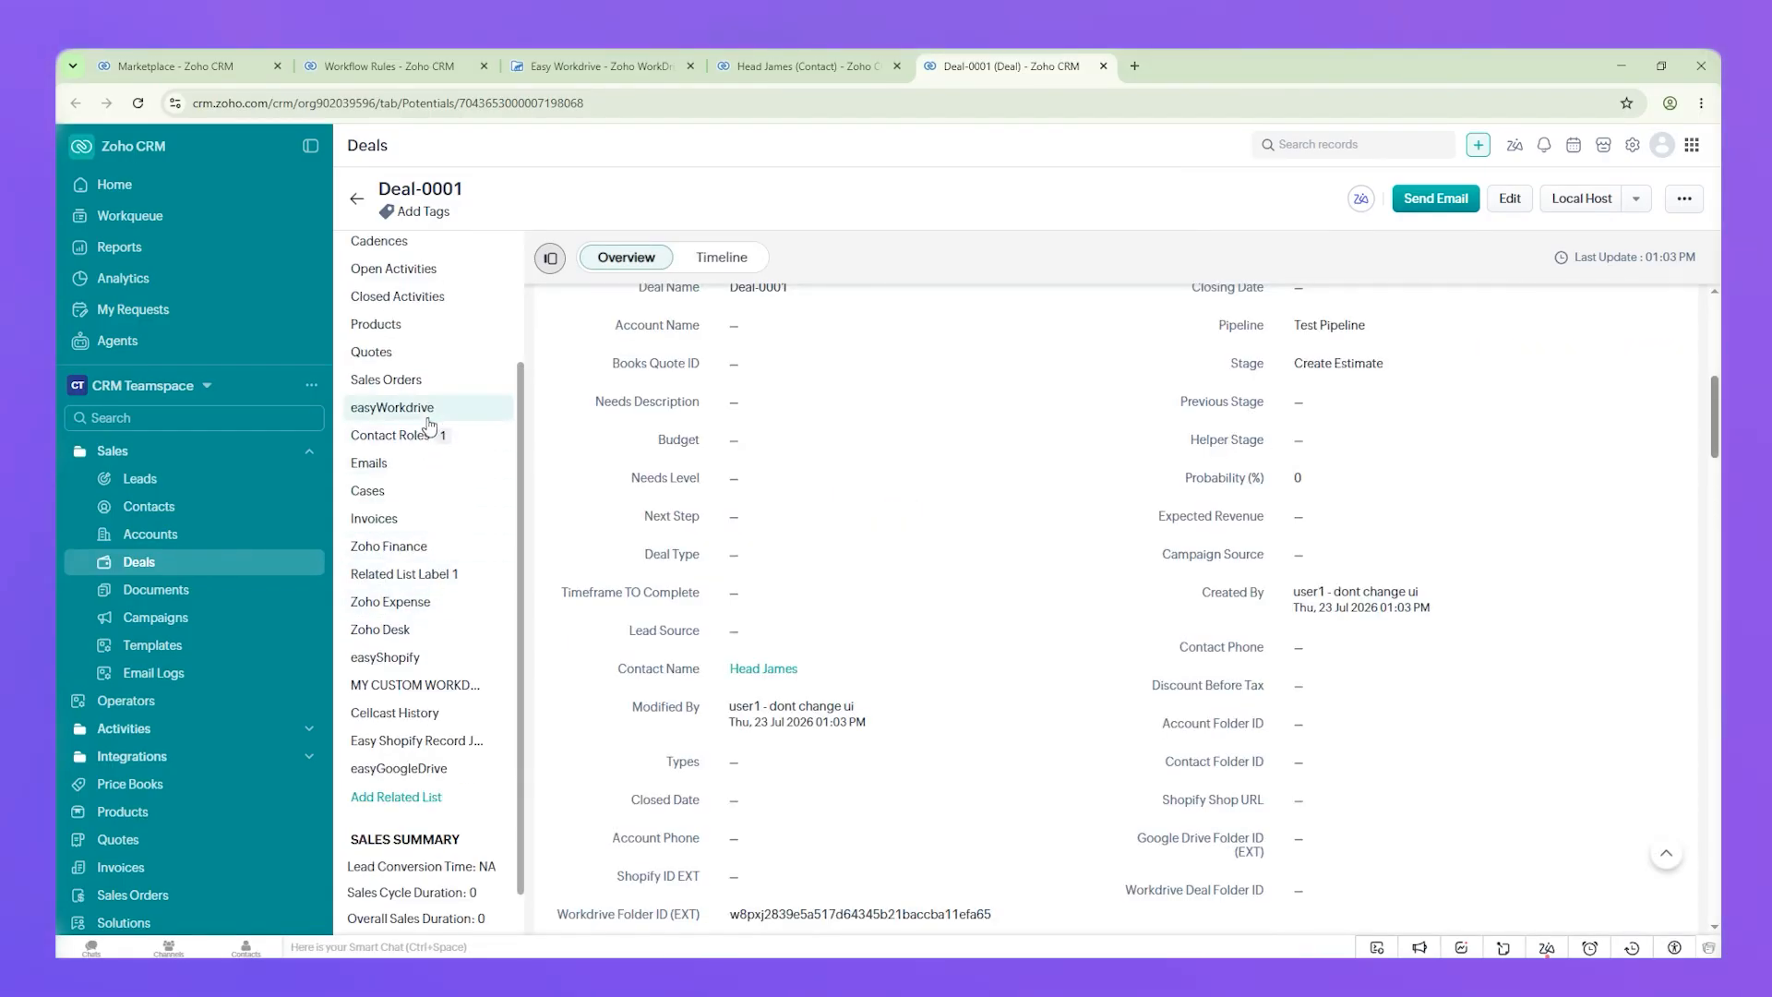
{"action": "left_click", "coordinate": [429, 416]}
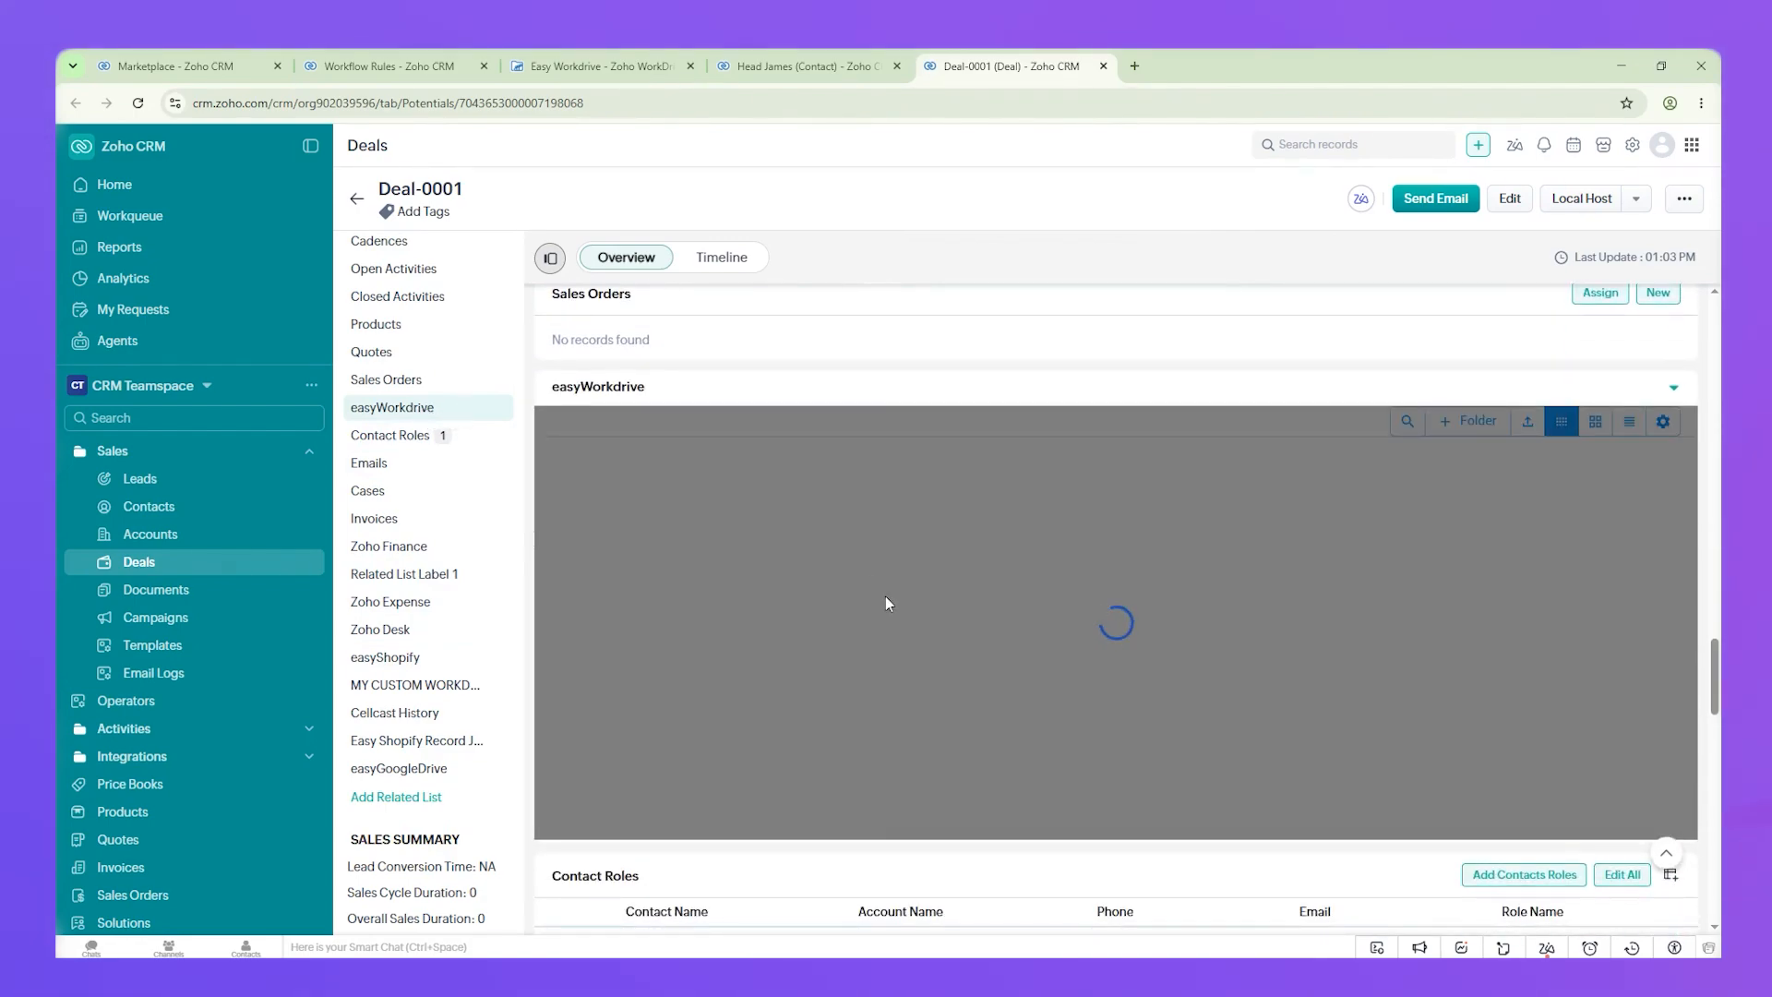
{"action": "left_click", "coordinate": [784, 66]}
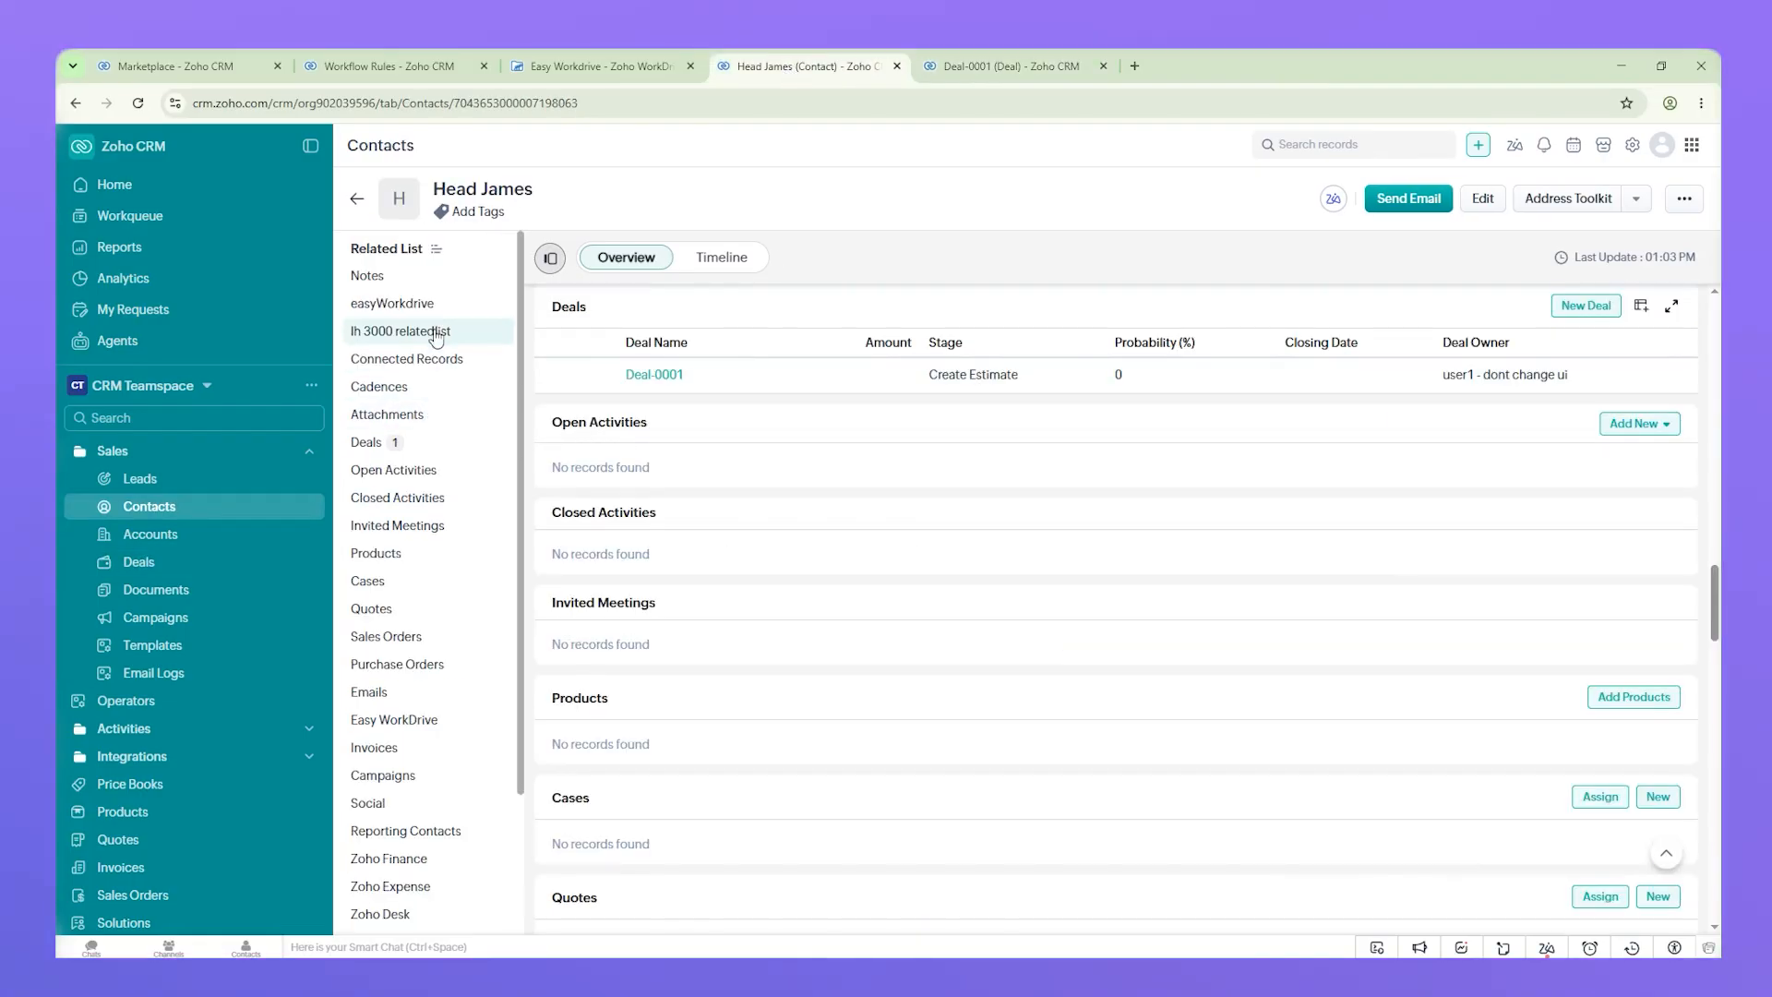
Step: Confirm Deal-0001 sits in the contact's folder, then open the deal's WorkDrive folder options
{"action": "left_click", "coordinate": [431, 305]}
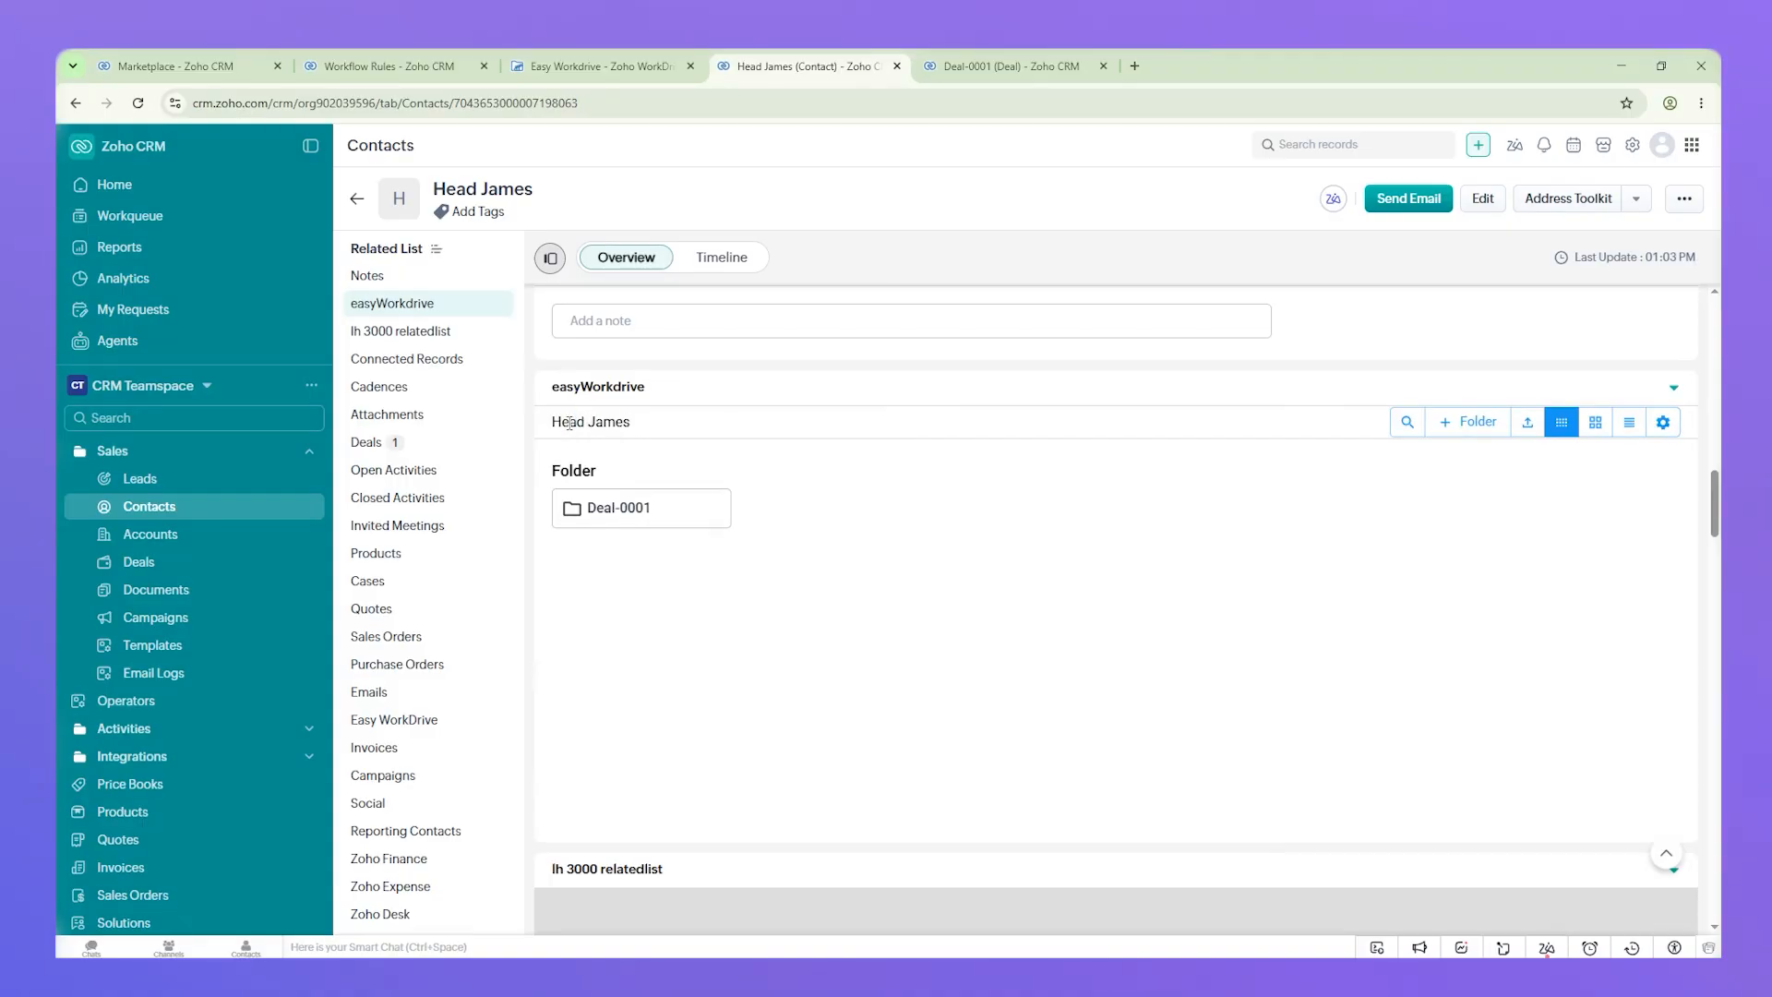
{"action": "left_click_drag", "start_coordinate": [569, 422], "coordinate": [919, 495]}
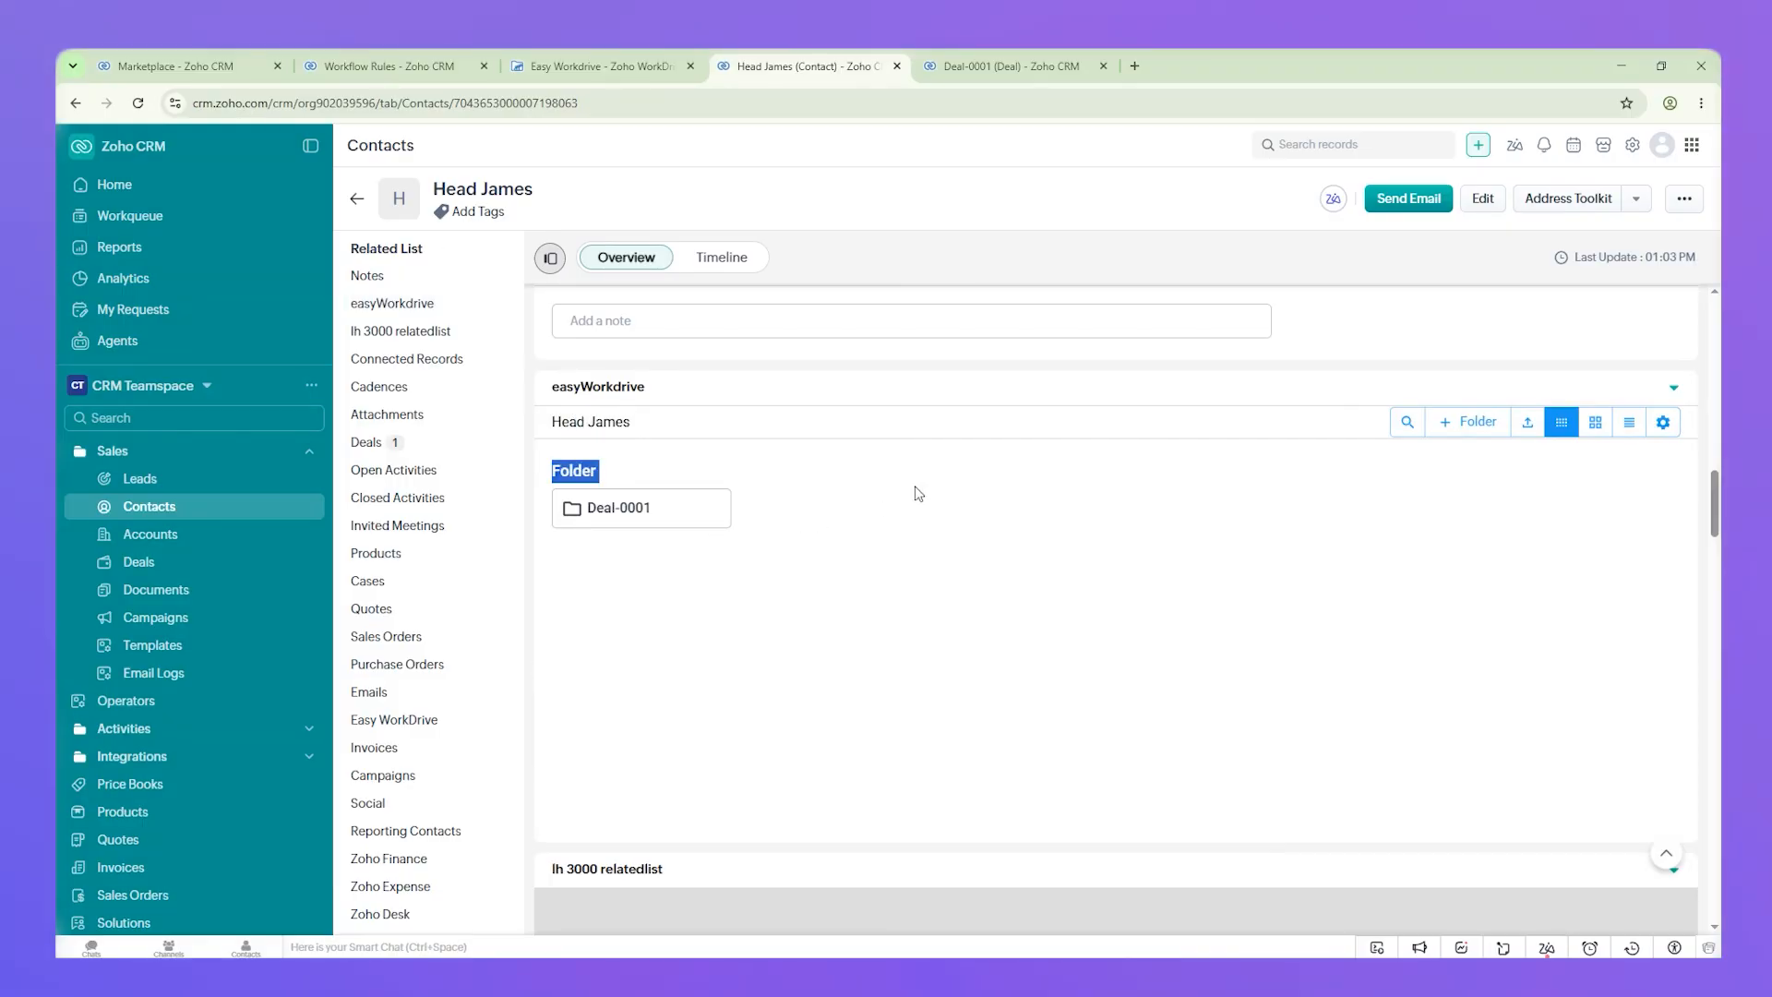
{"action": "left_click", "coordinate": [1016, 62]}
{"action": "left_click", "coordinate": [1662, 421]}
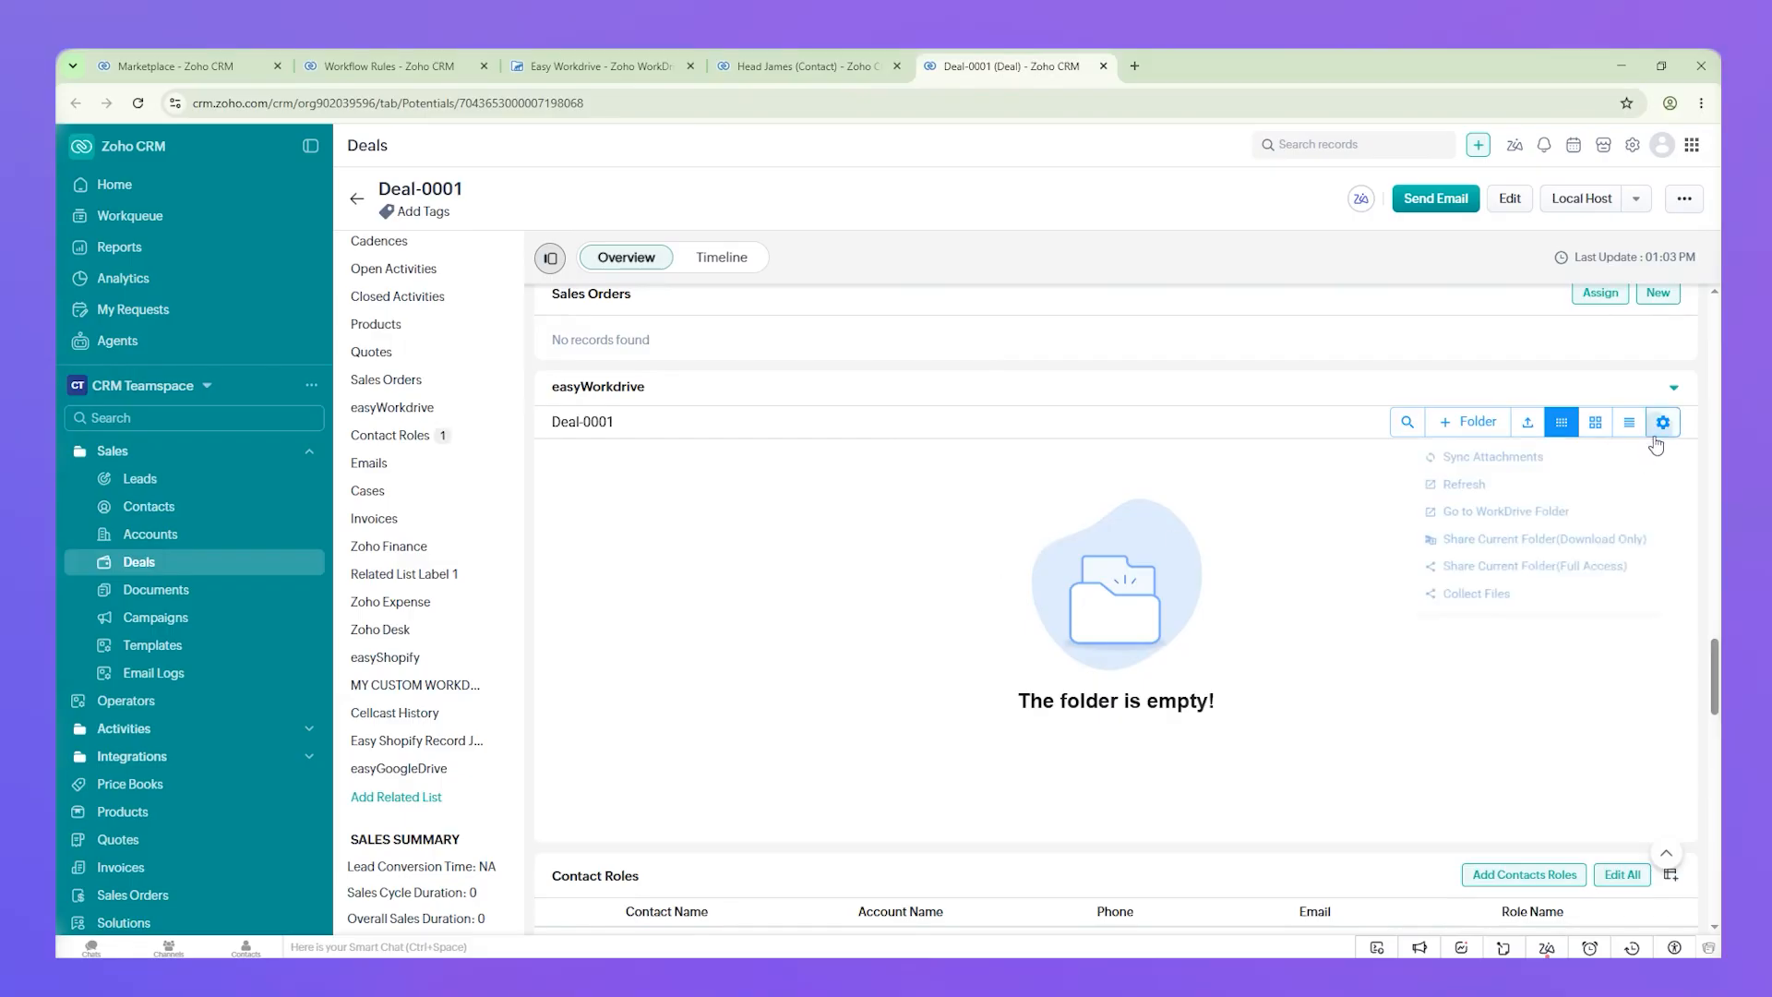
Step: Open Deal-0001 in WorkDrive to check its nested path, then return to the diagram
{"action": "left_click", "coordinate": [1532, 522]}
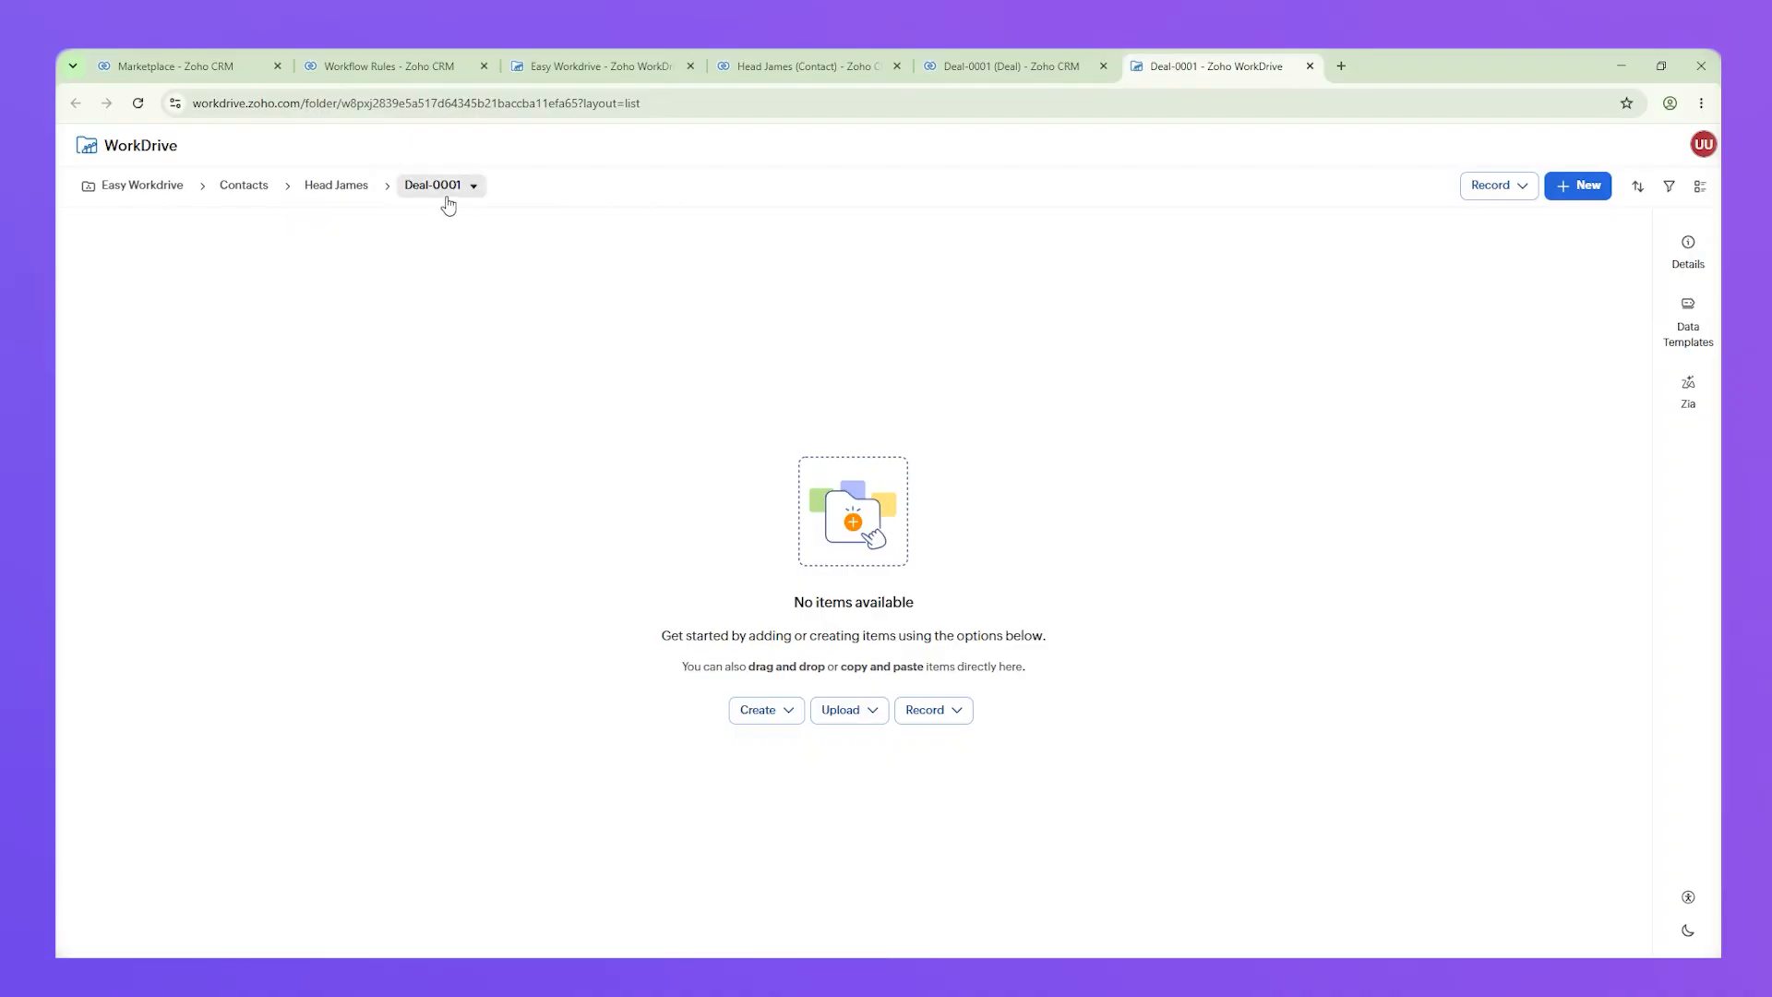
{"action": "left_click", "coordinate": [976, 57]}
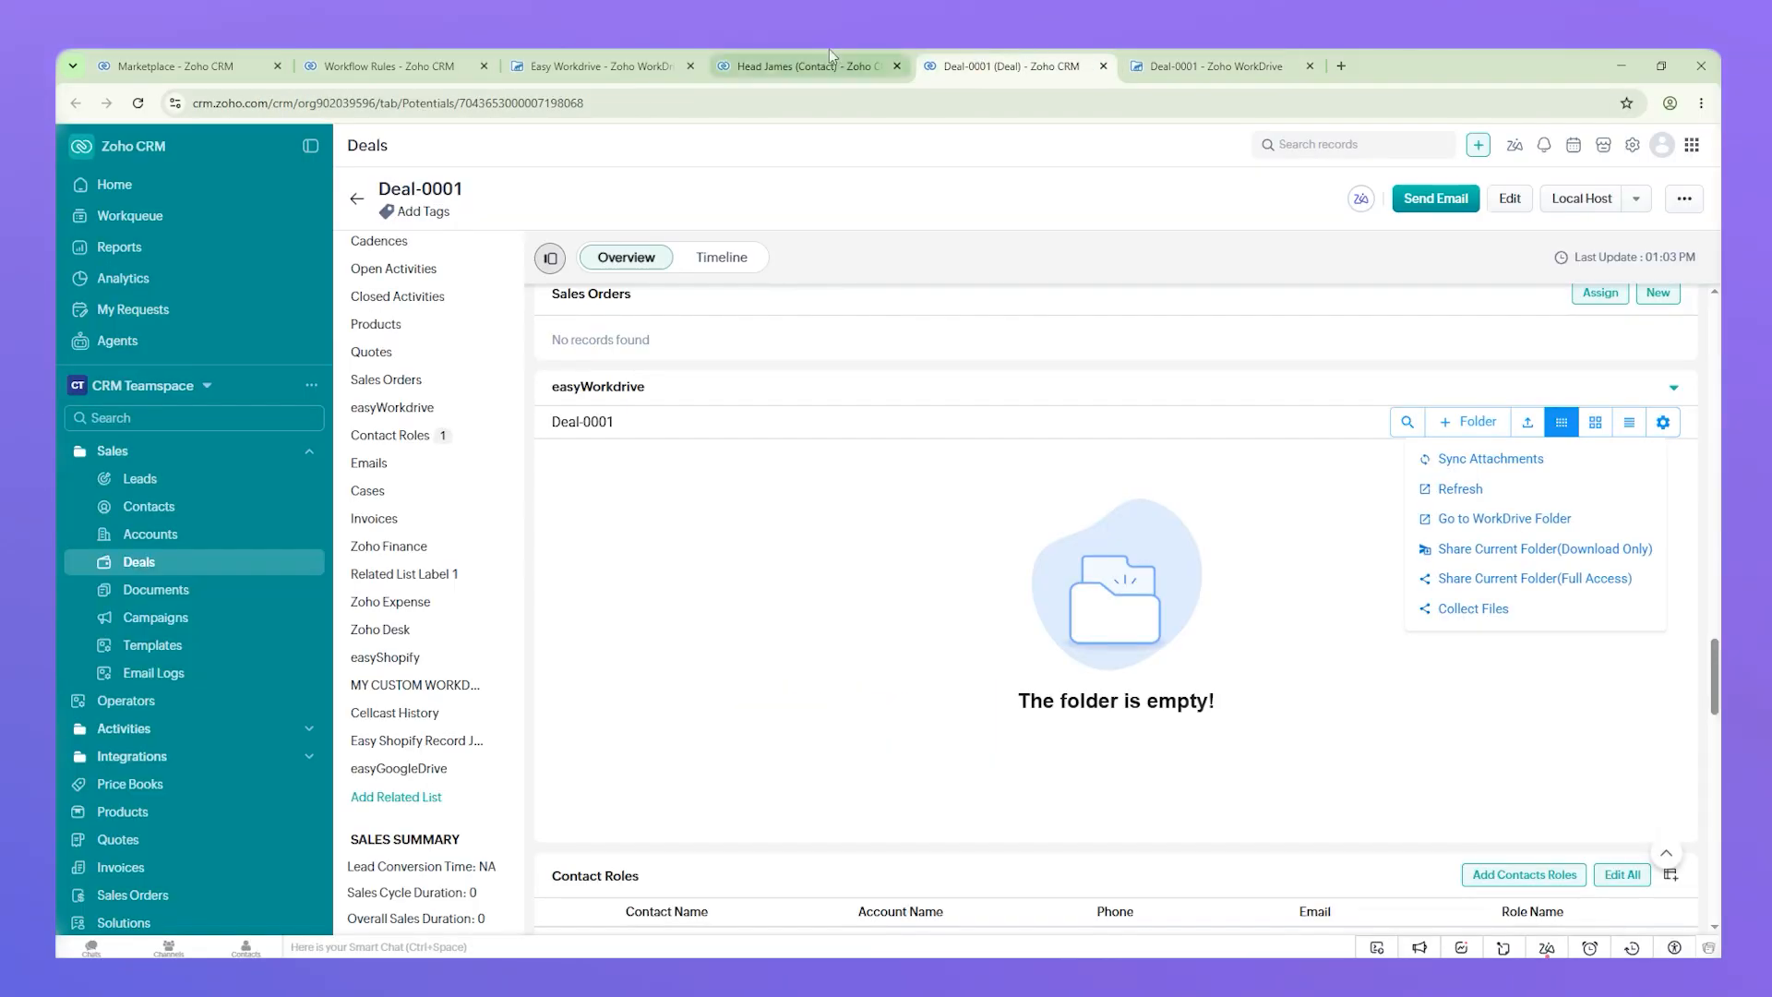
{"action": "left_click", "coordinate": [810, 59]}
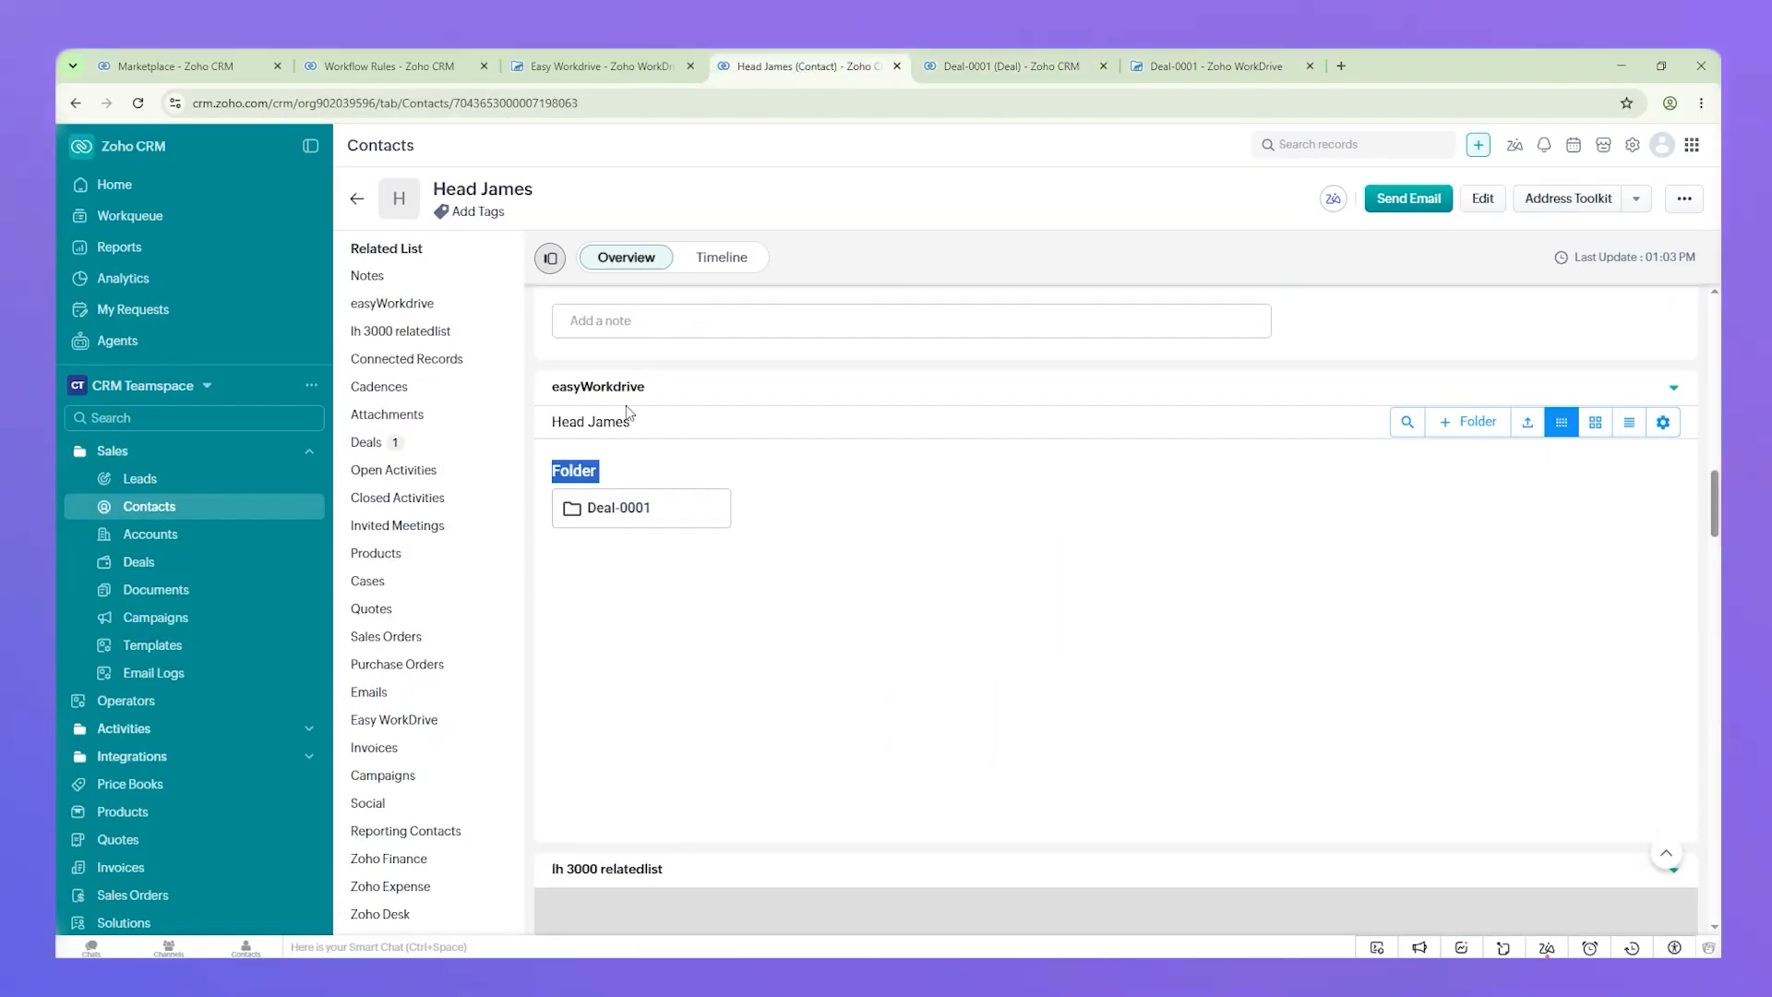
{"action": "key", "text": "alt+Tab"}
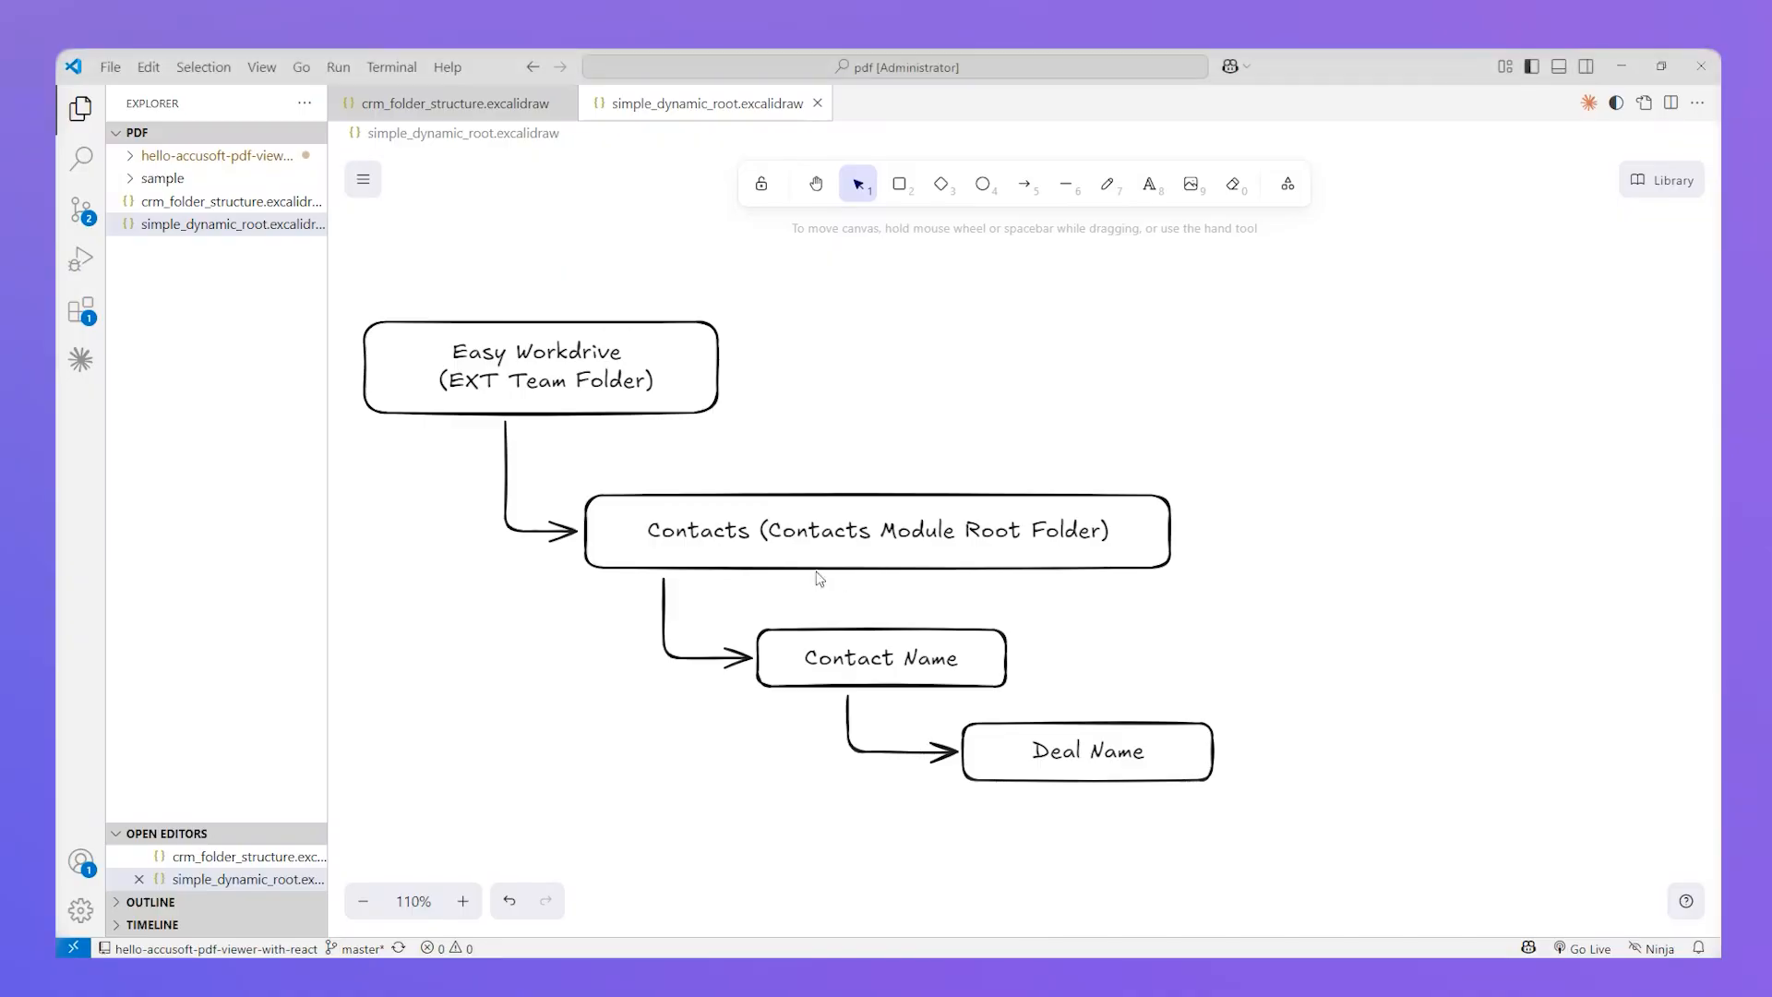